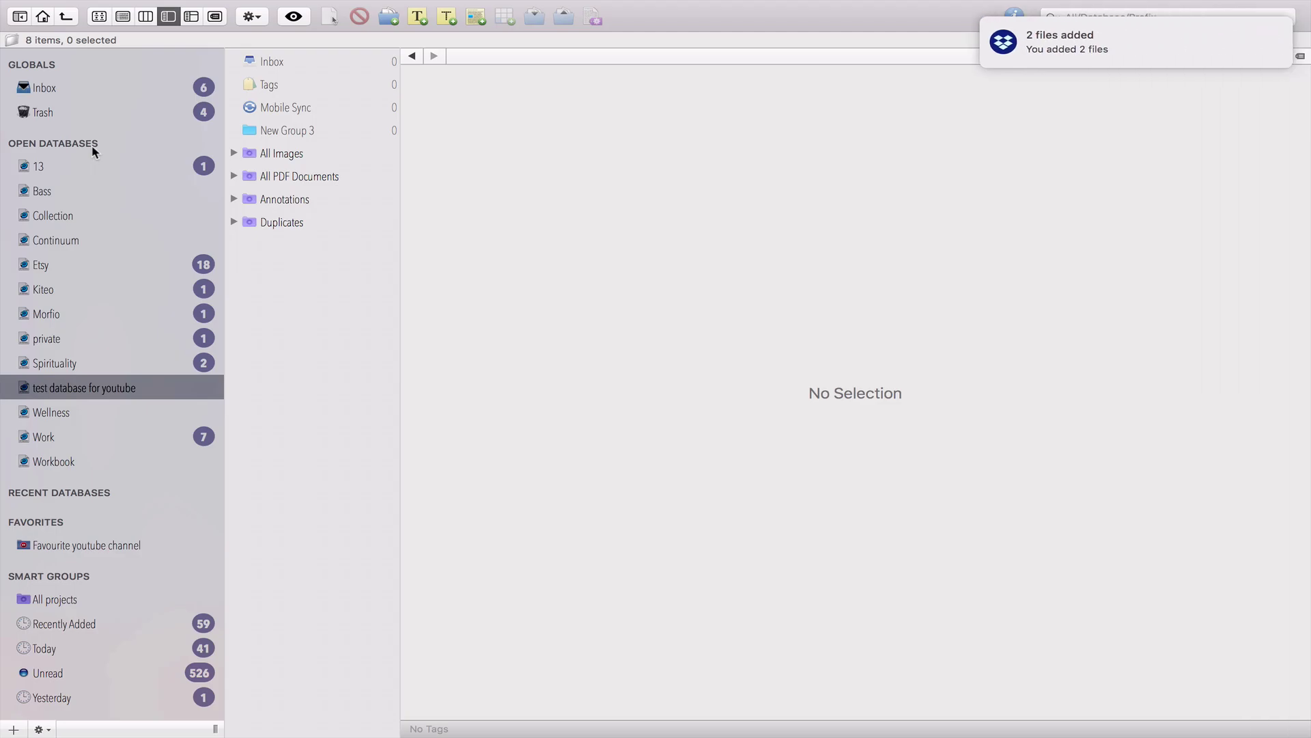
Open the Collection database and turn on Do Not Disturb for system notifications.
{"action": "left_click", "coordinate": [48, 216]}
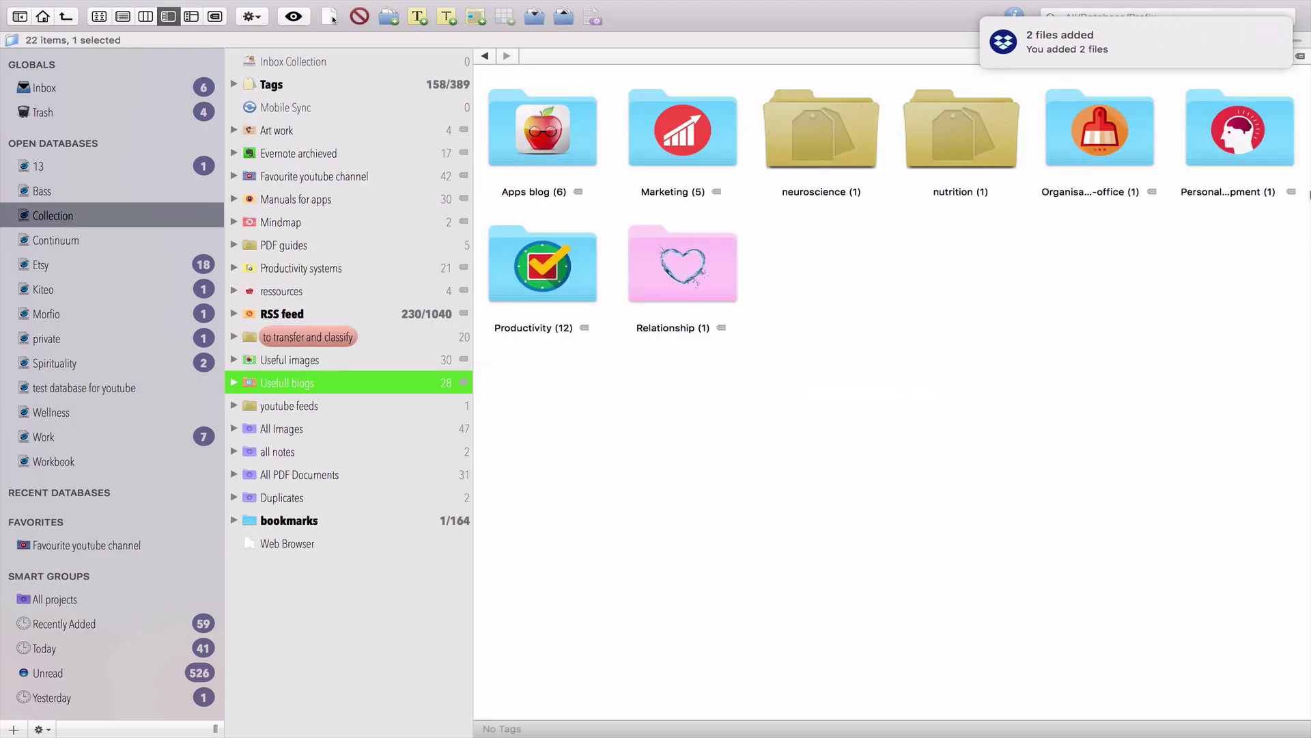
{"action": "scroll", "coordinate": [1161, 171], "scroll_direction": "up", "scroll_amount": 2}
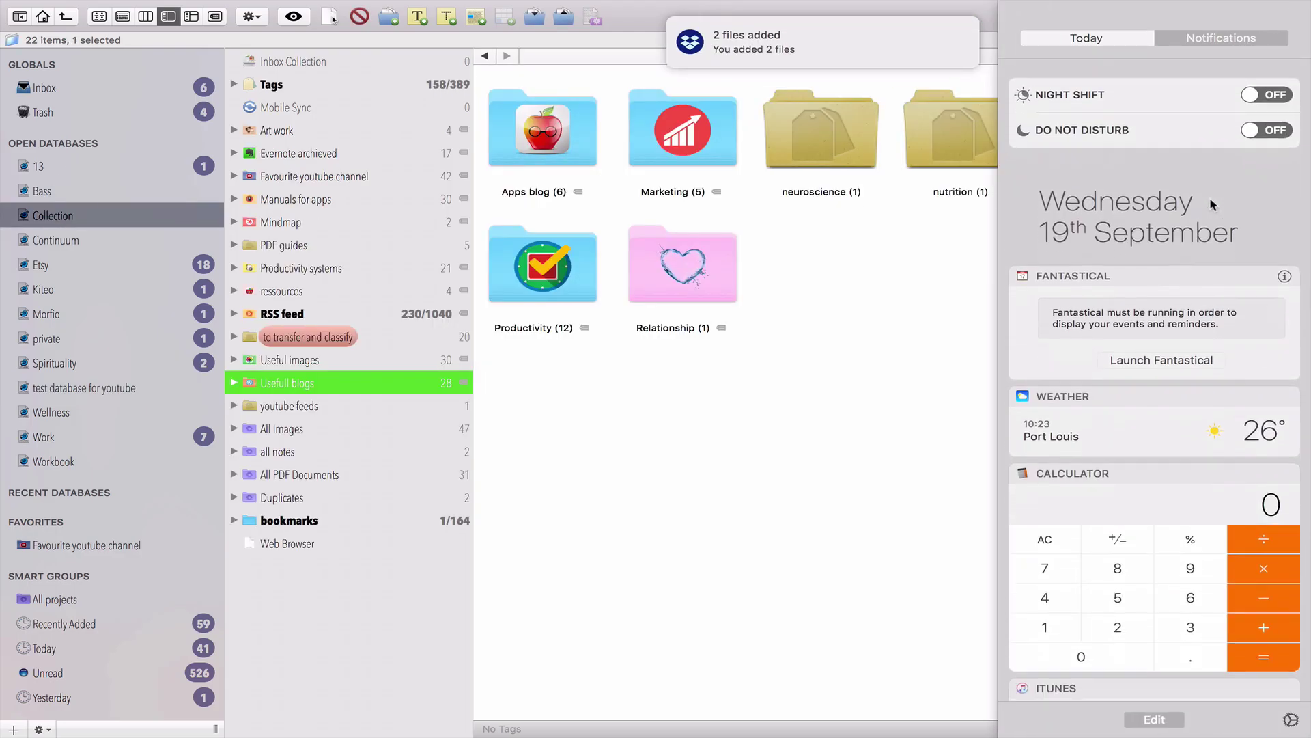
{"action": "left_click", "coordinate": [1269, 121]}
{"action": "key", "text": "Escape"}
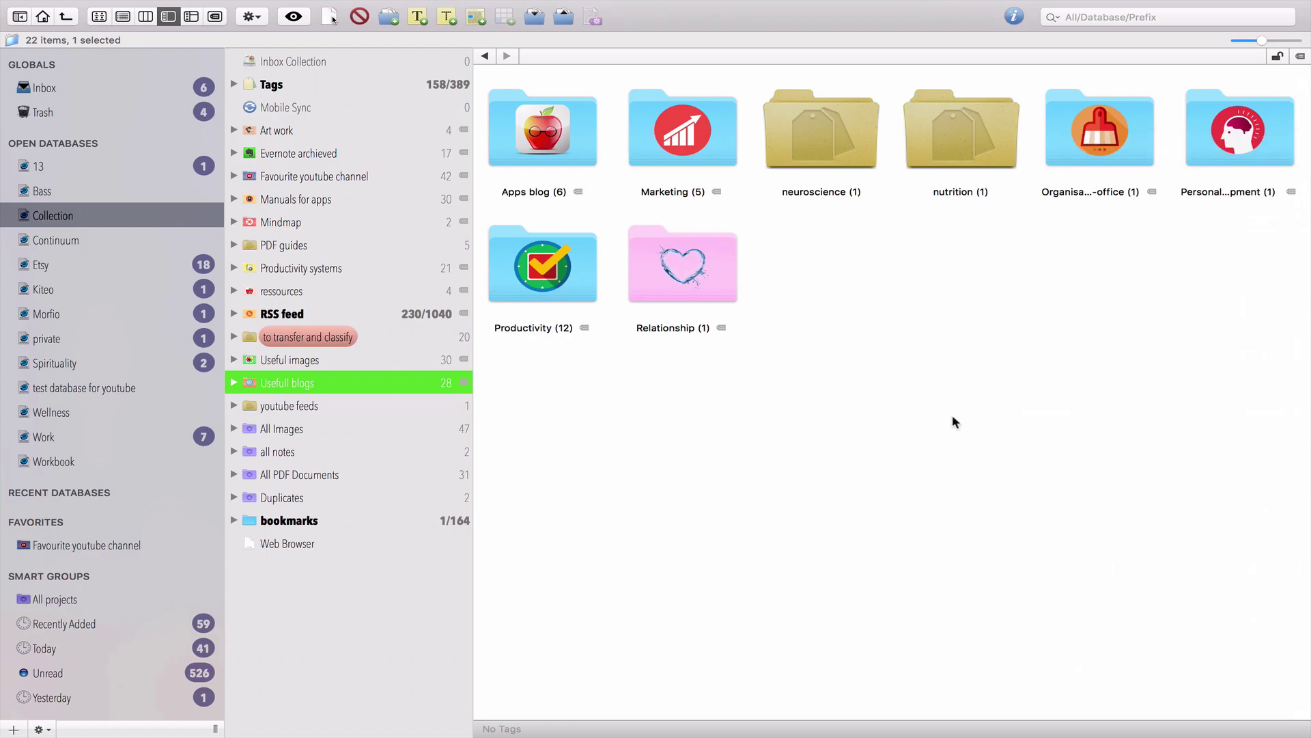
Look through the Etsy, Bass, Kiteo and Work databases, then show the PJ.13 group in database 13.
{"action": "left_click", "coordinate": [51, 265]}
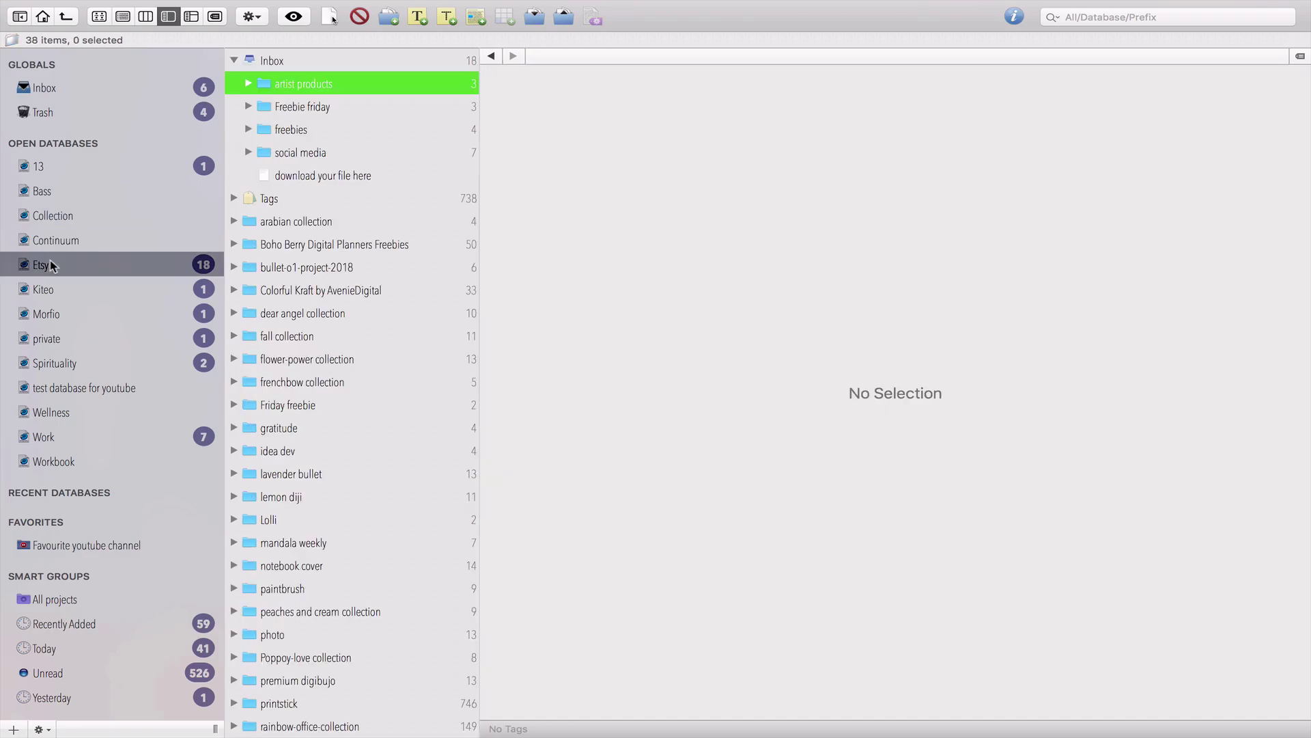
{"action": "left_click", "coordinate": [46, 194]}
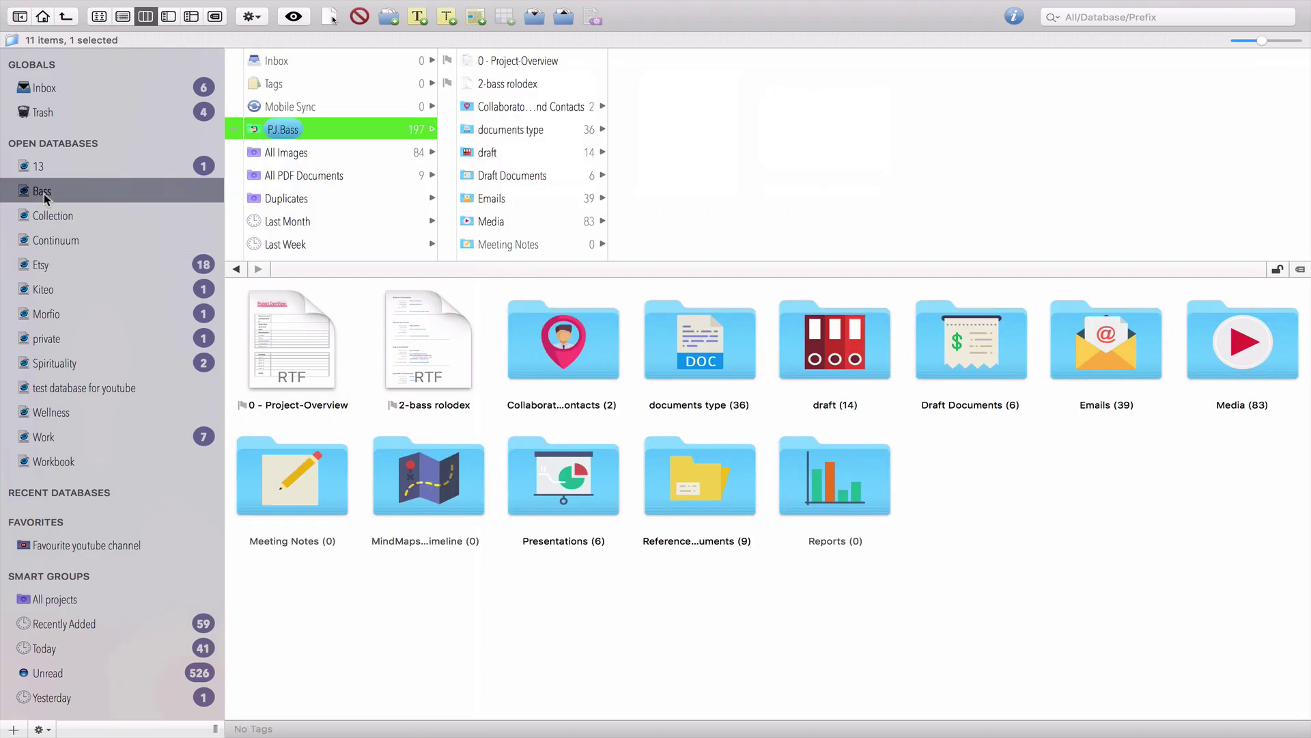
{"action": "left_click", "coordinate": [45, 290]}
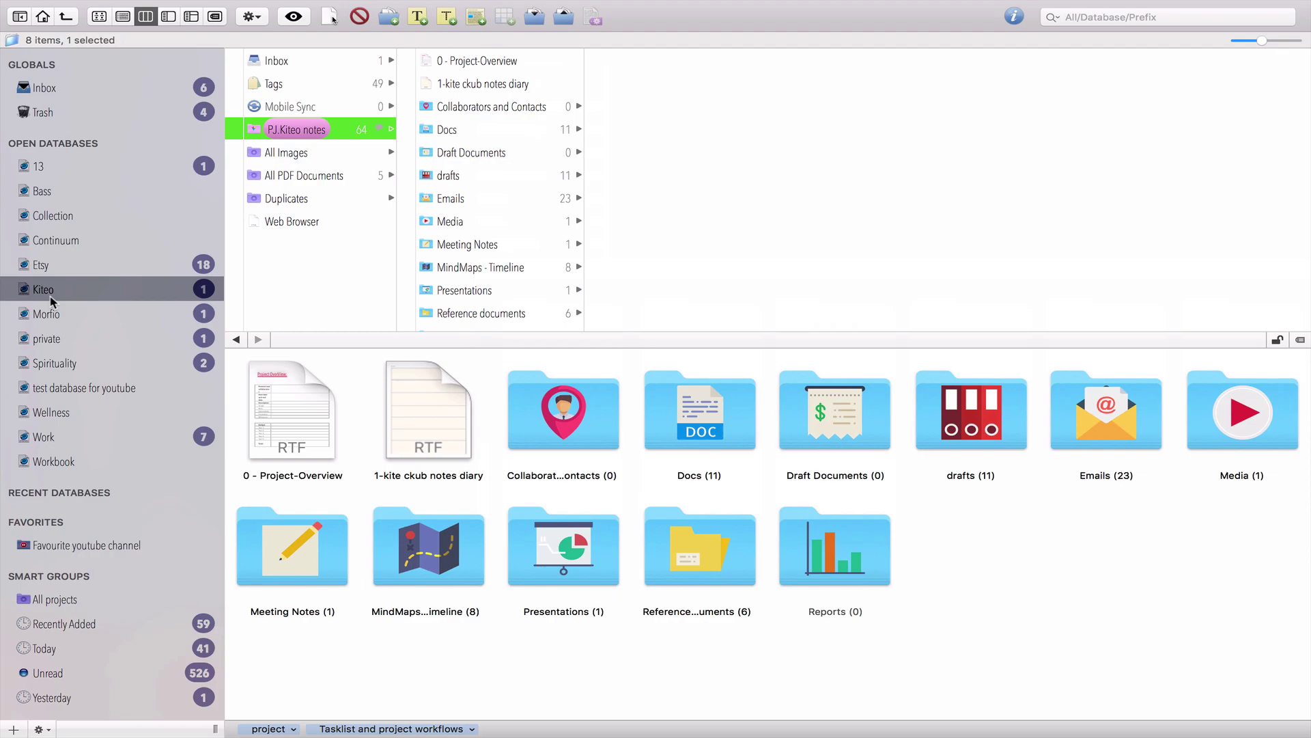
{"action": "left_click", "coordinate": [52, 459]}
{"action": "left_click", "coordinate": [46, 436]}
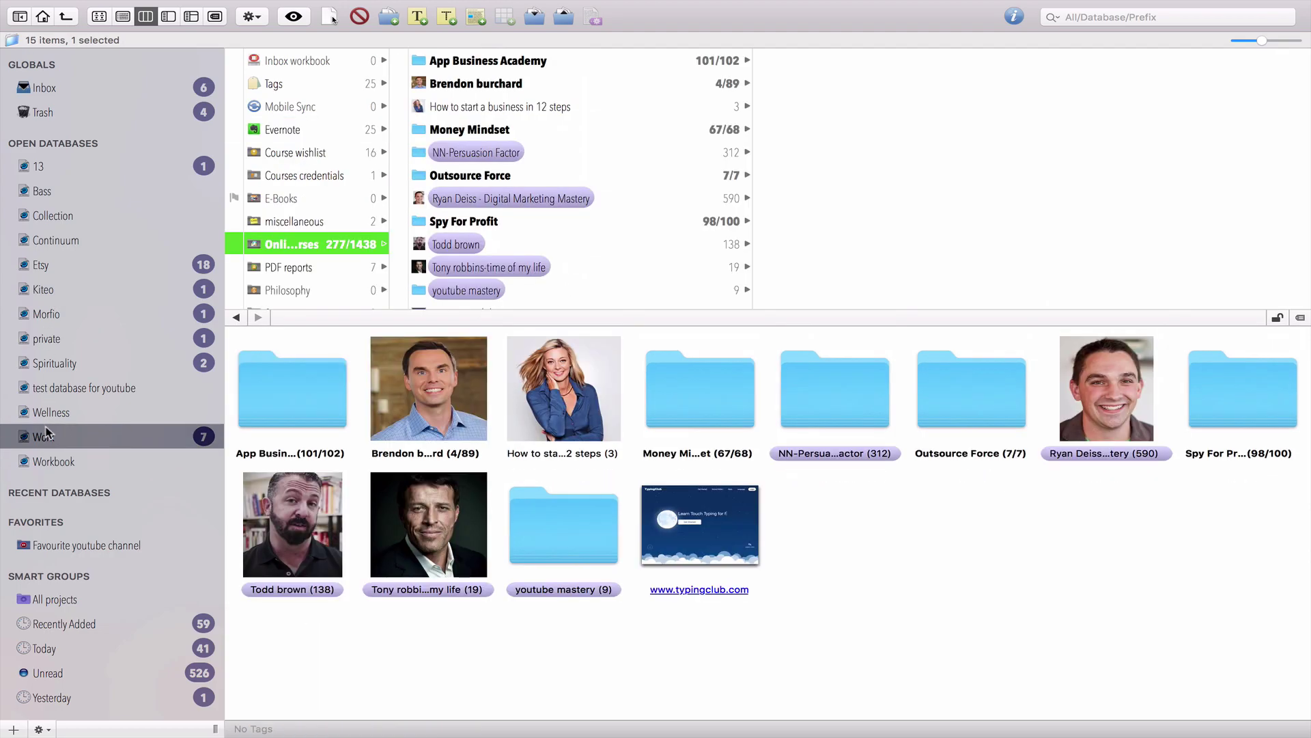
{"action": "left_click_drag", "start_coordinate": [372, 300], "coordinate": [409, 300]}
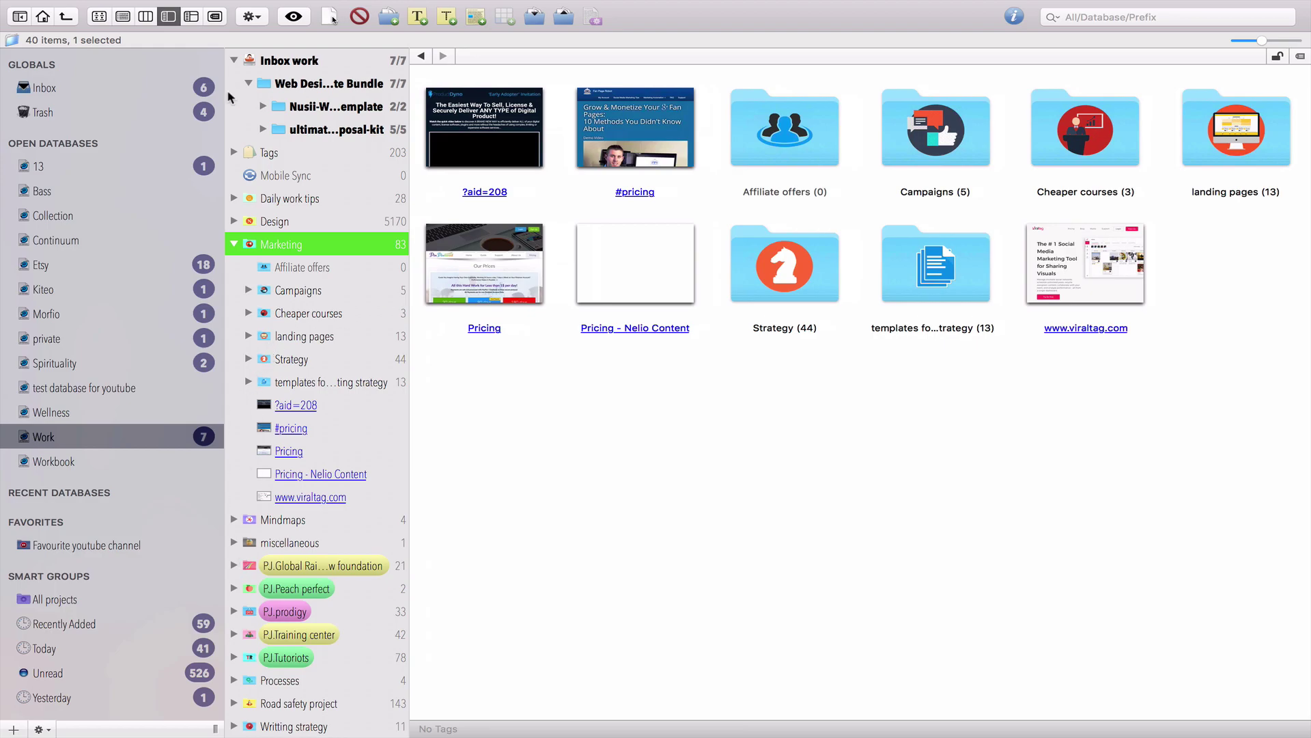
{"action": "left_click", "coordinate": [233, 246]}
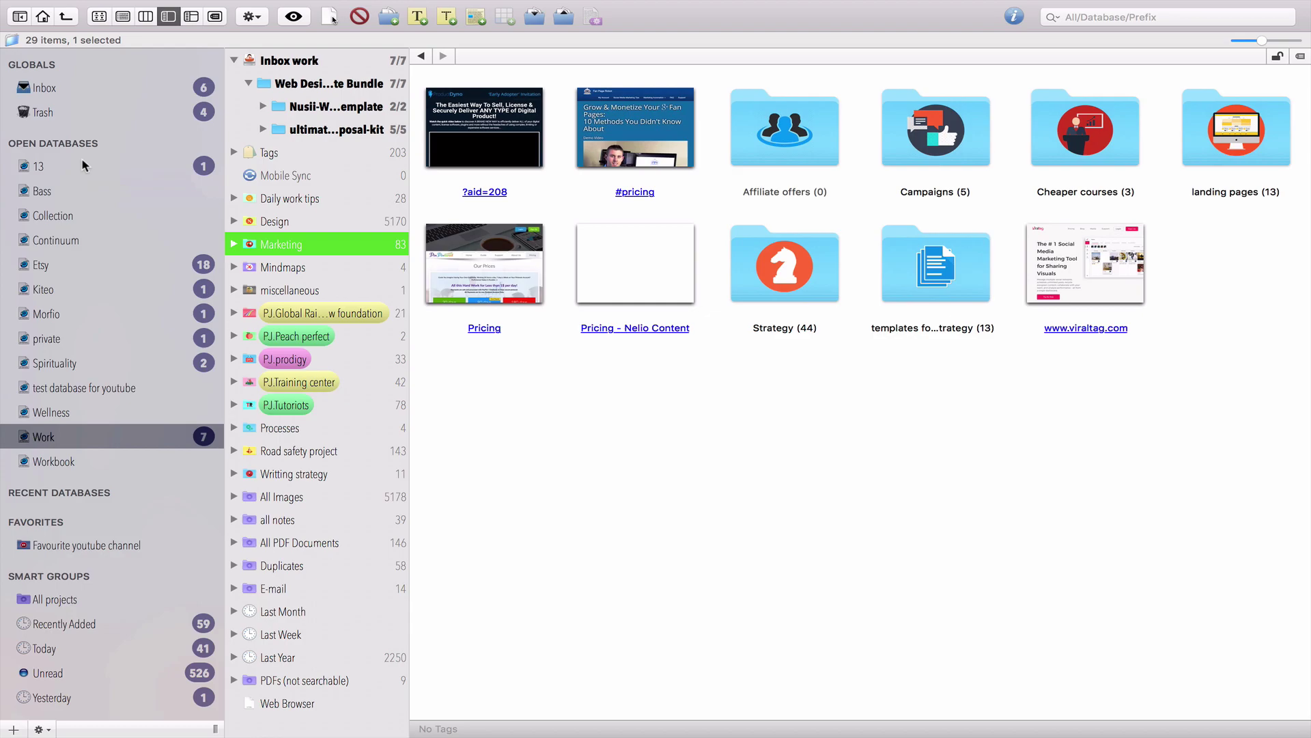
{"action": "left_click", "coordinate": [52, 172]}
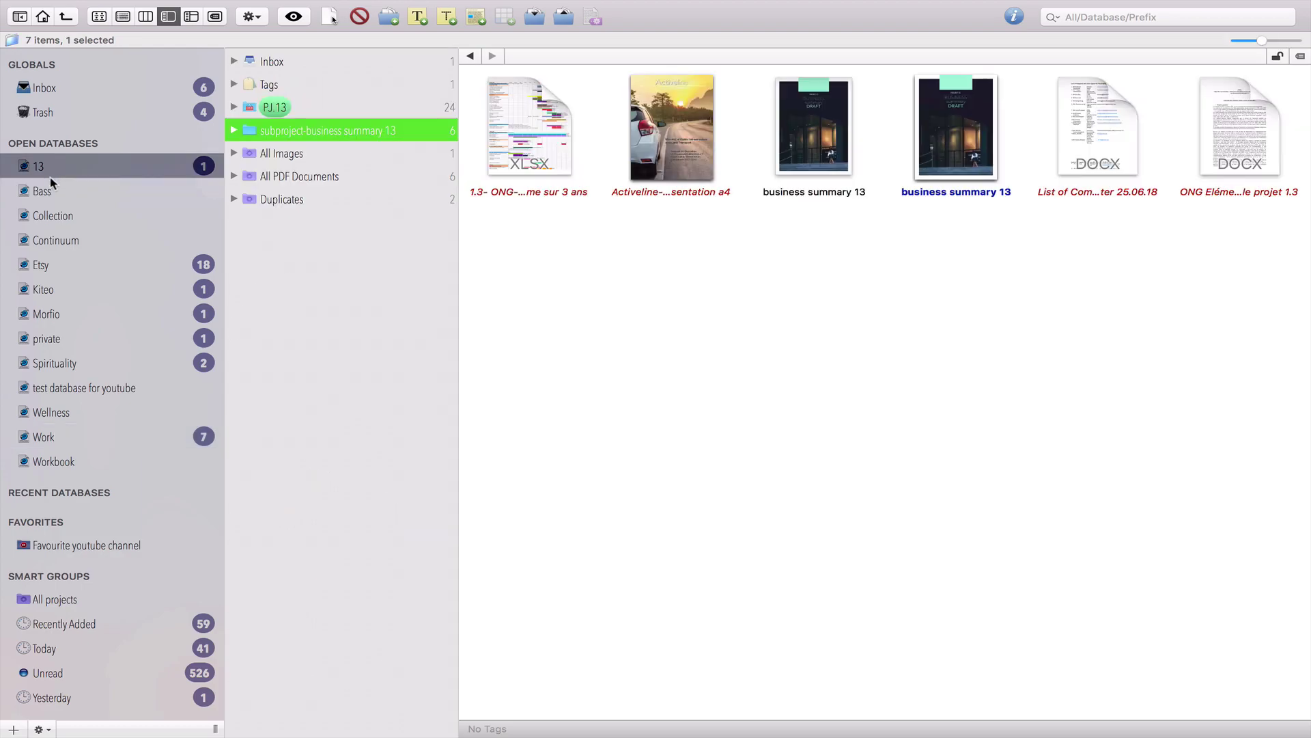
{"action": "left_click", "coordinate": [265, 109]}
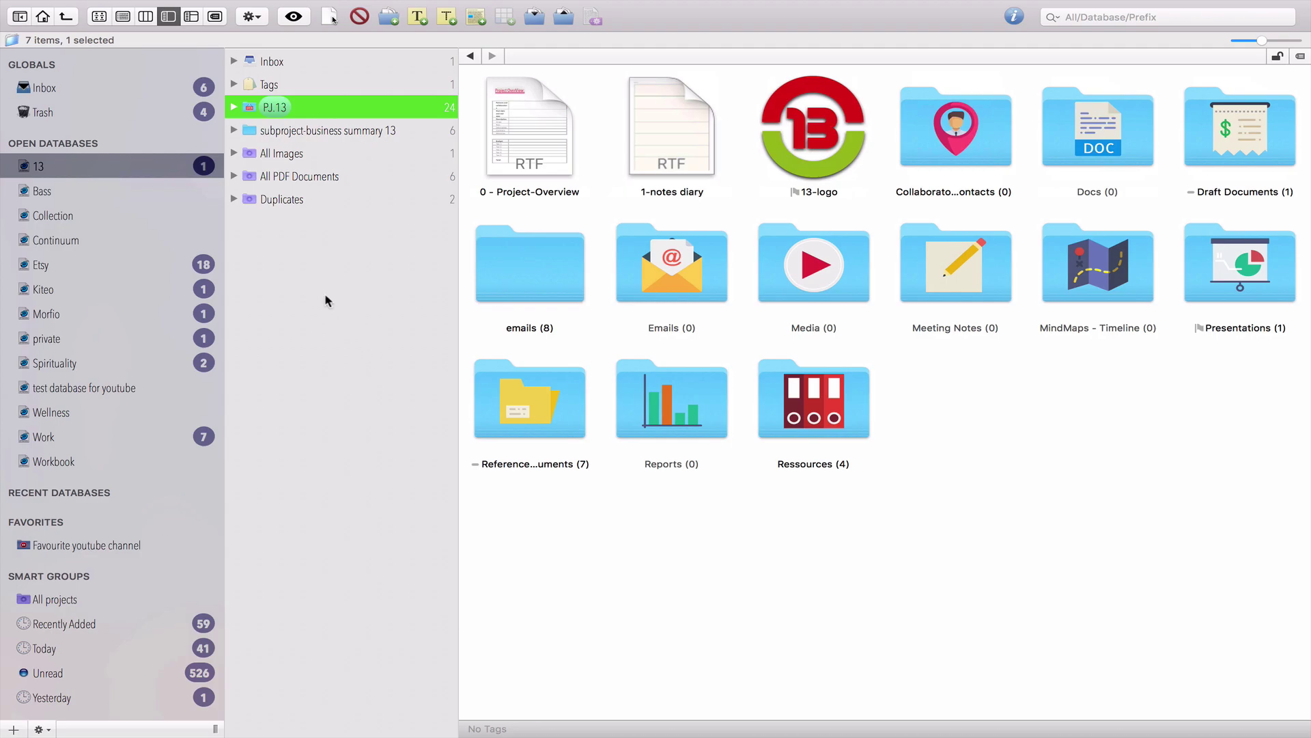
Switch to the desktop and bring up the icon-making app.
{"action": "key", "text": "ctrl+Left"}
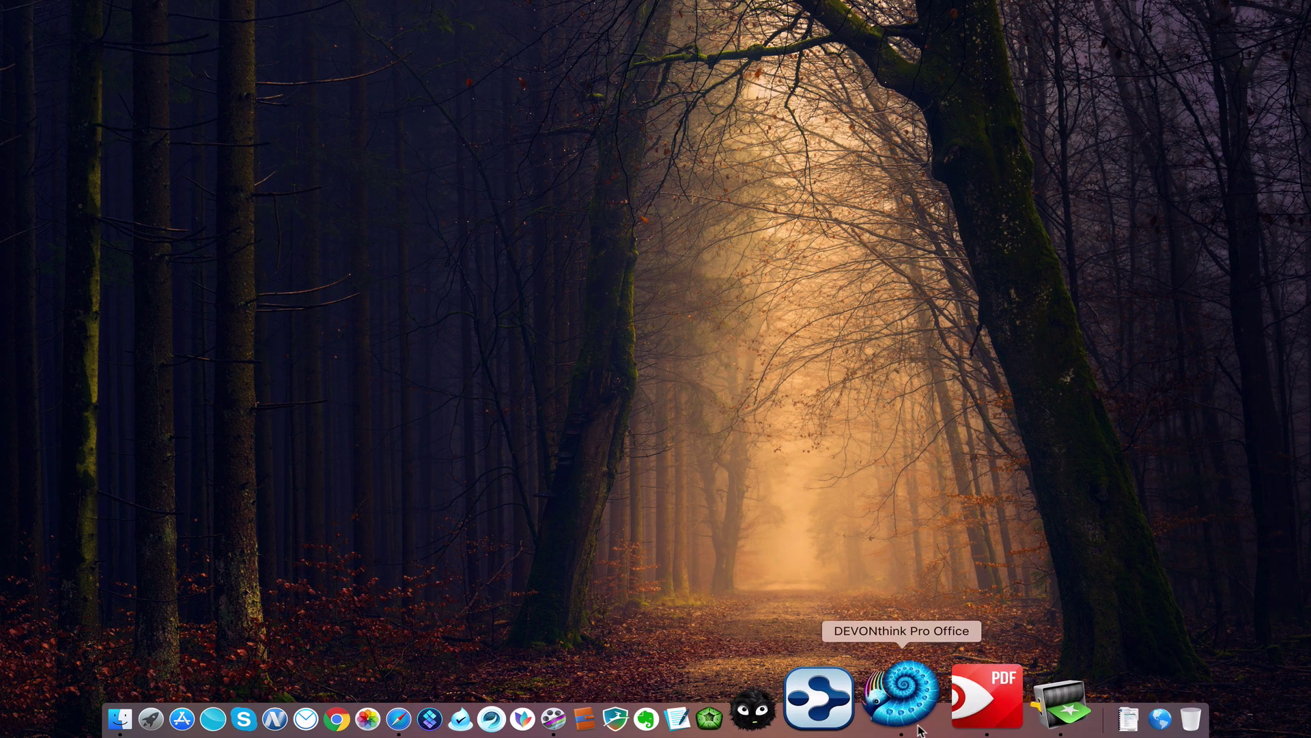
{"action": "left_click", "coordinate": [981, 716]}
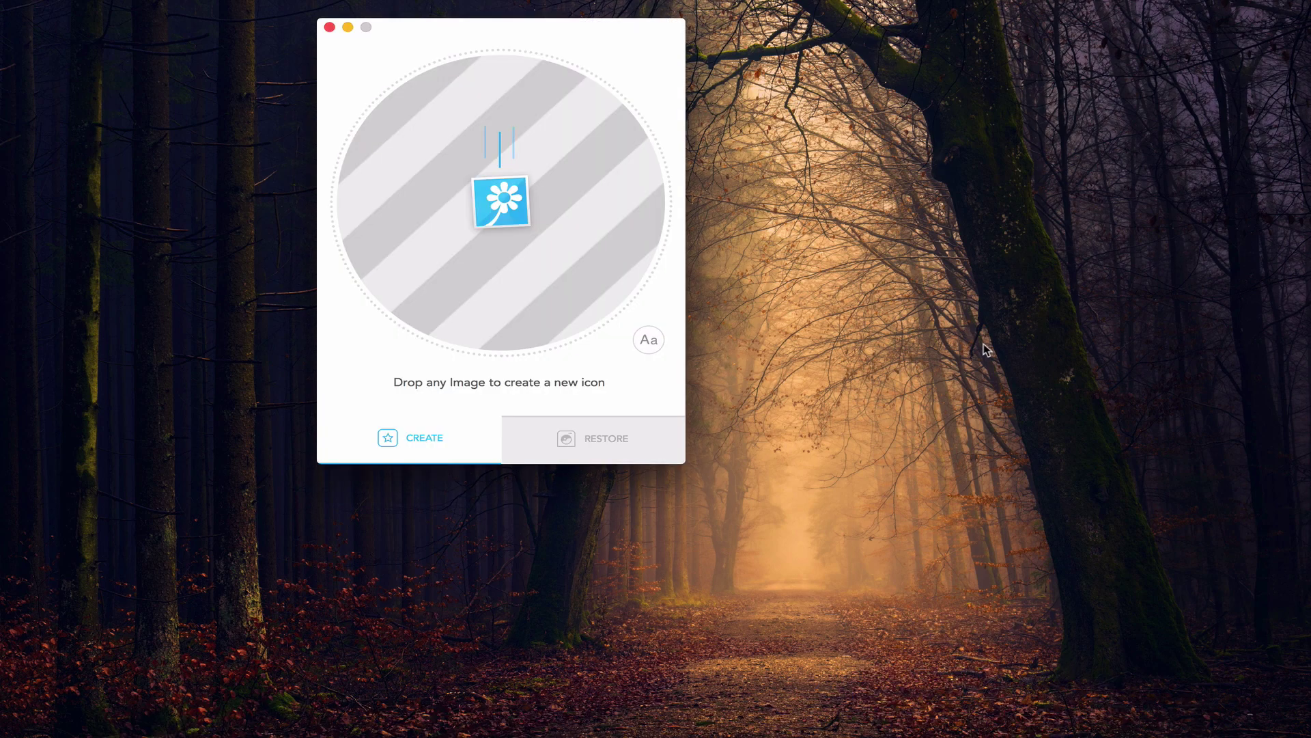
Switch to Safari and run a Google image search for "arrows png".
{"action": "key", "text": "ctrl+Right"}
{"action": "key", "text": "ctrl+Right"}
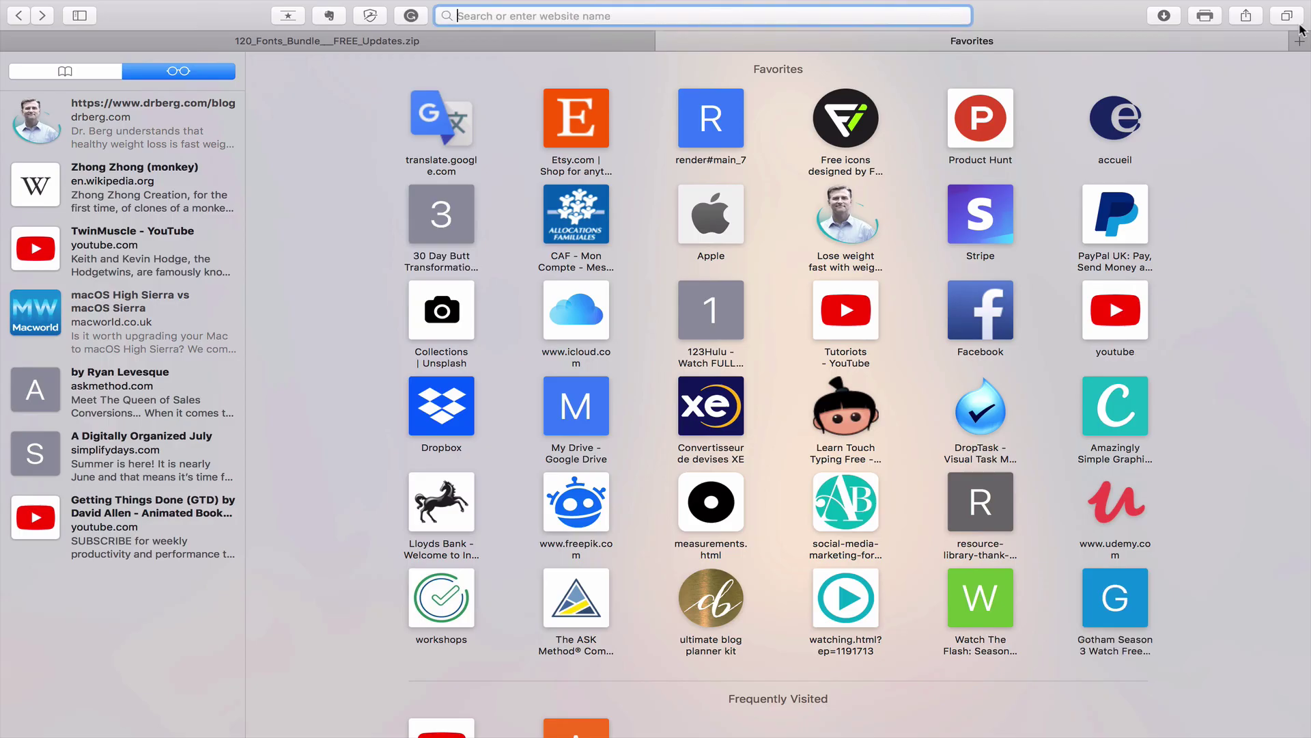
{"action": "left_click", "coordinate": [1300, 21]}
{"action": "type", "text": "arrow"}
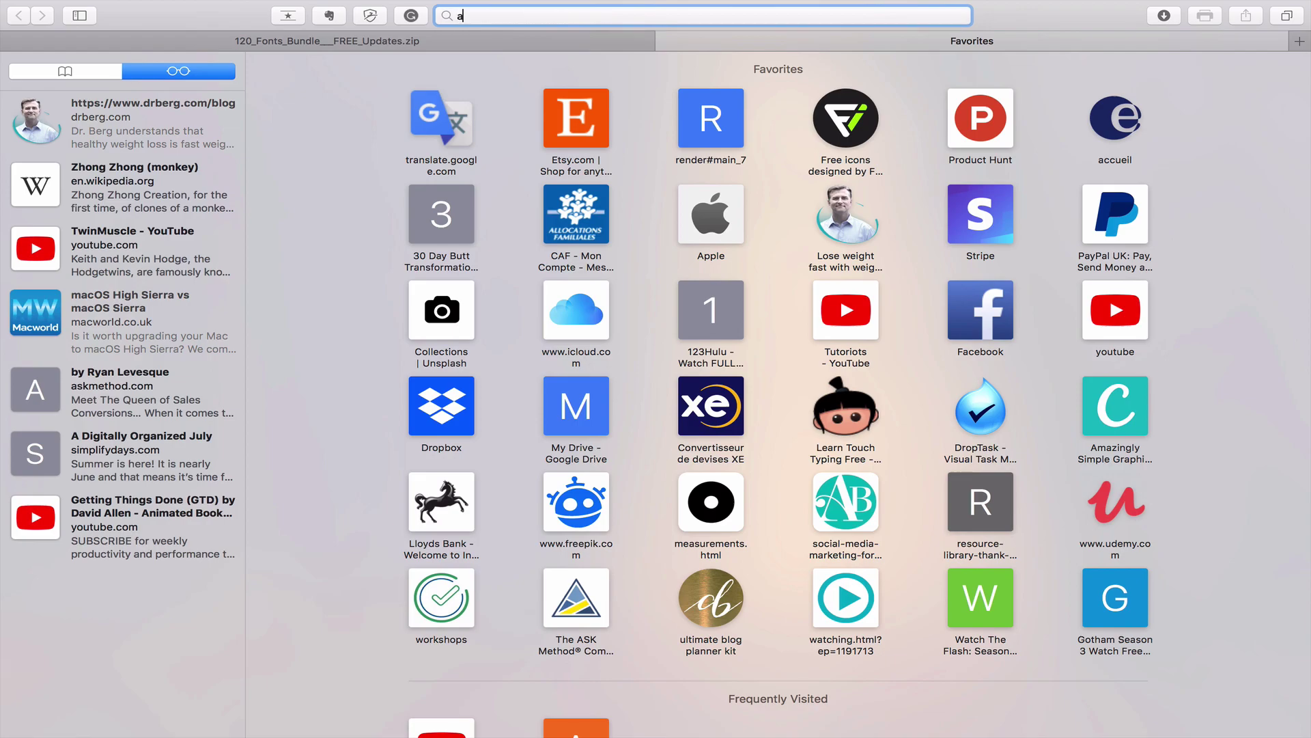
{"action": "type", "text": "s"}
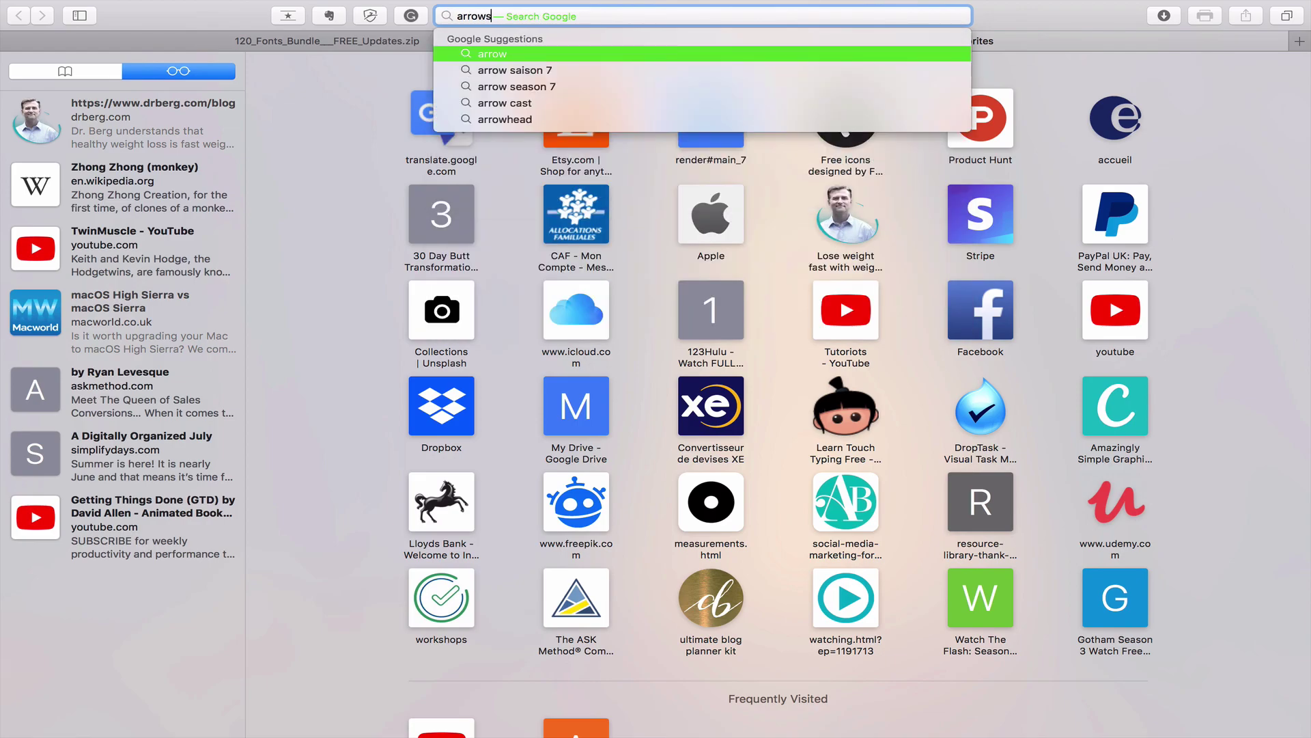
{"action": "type", "text": " png"}
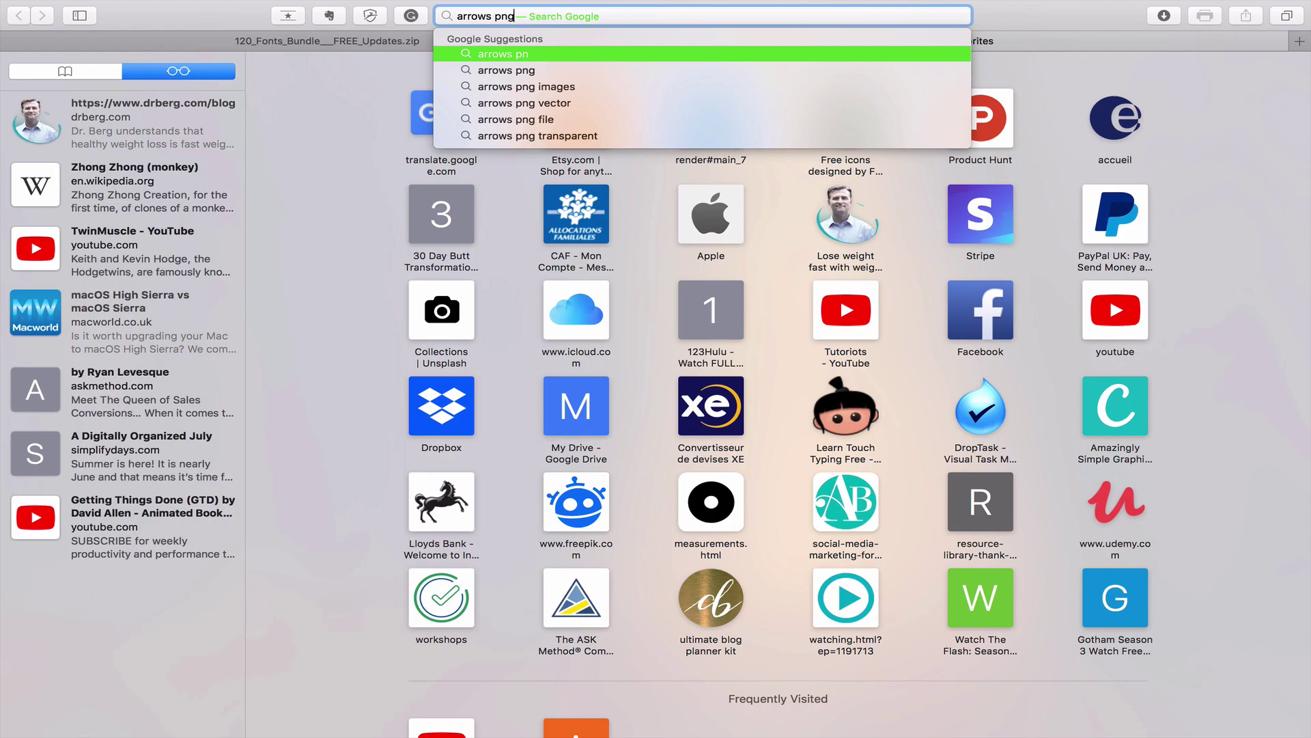
{"action": "key", "text": "Return"}
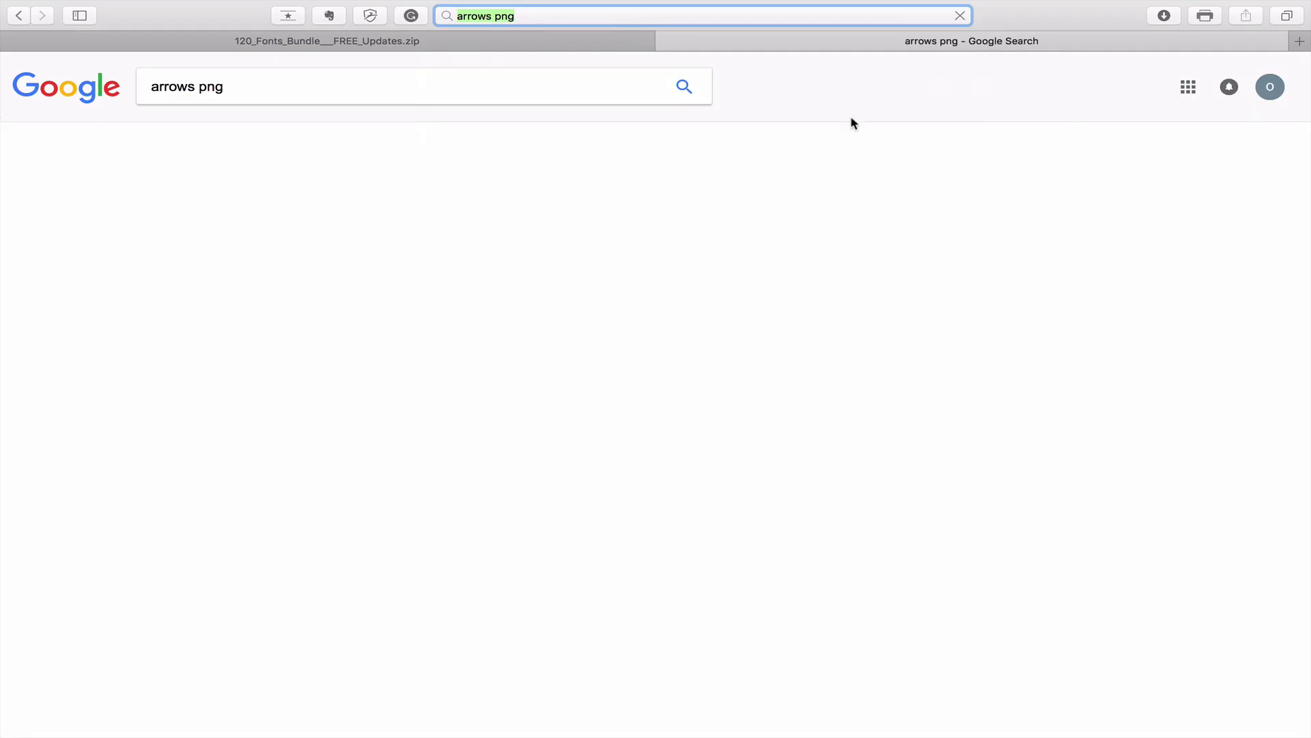
{"action": "left_click", "coordinate": [217, 136]}
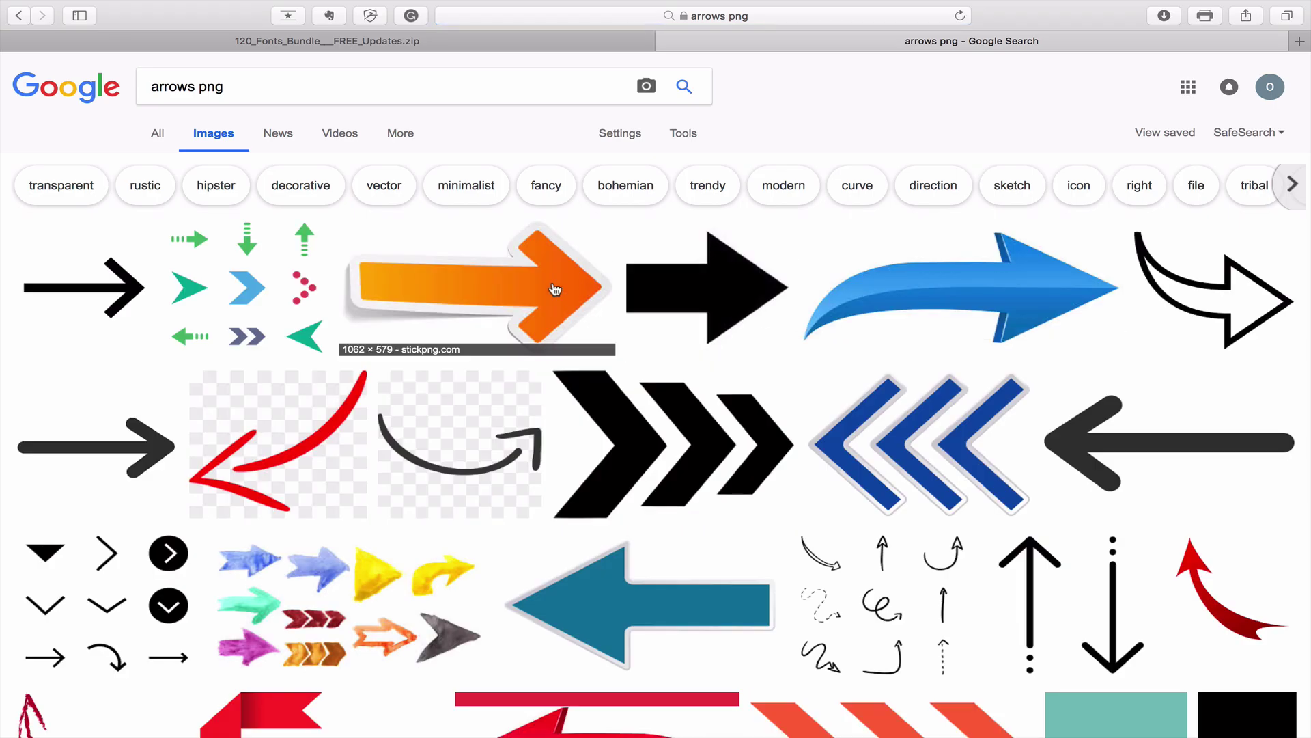
Collect the orange right-pointing arrow from the StickPNG result on the floating file shelf and load it into the icon-making app.
{"action": "left_click", "coordinate": [555, 289]}
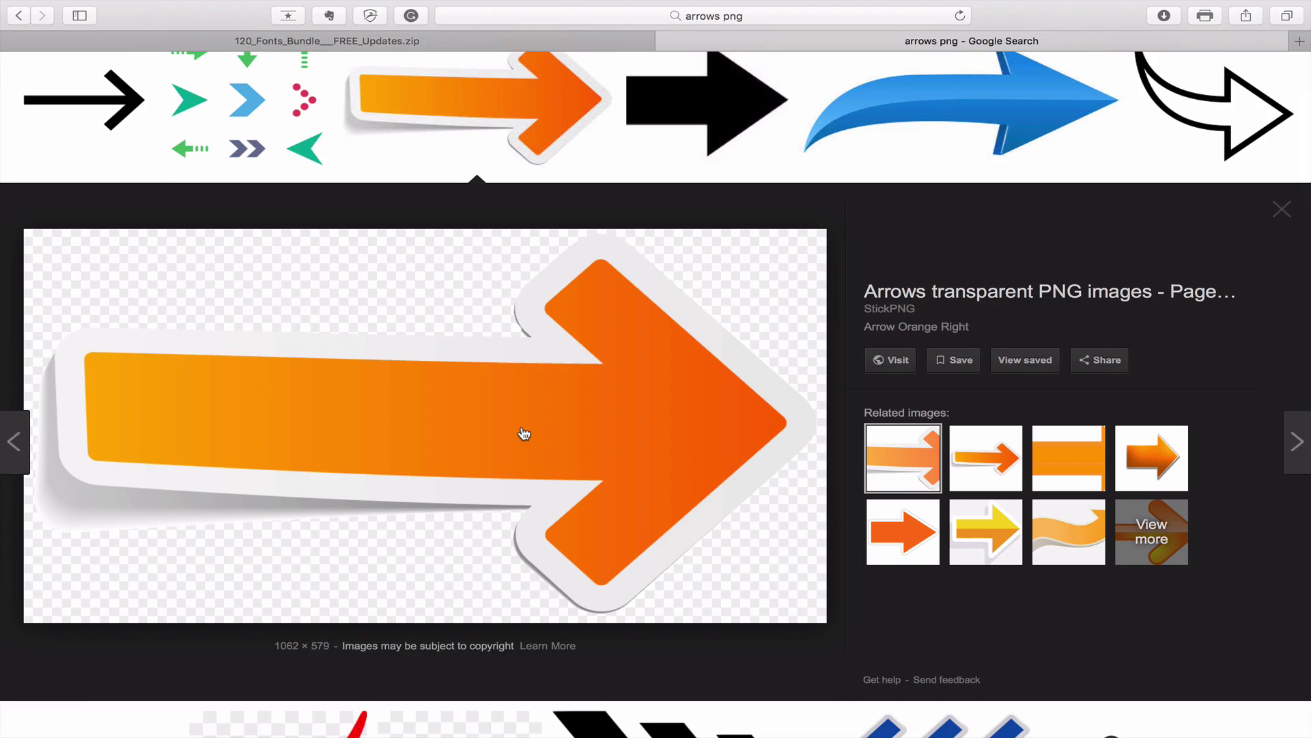
{"action": "left_click_drag", "start_coordinate": [552, 437], "coordinate": [1250, 353]}
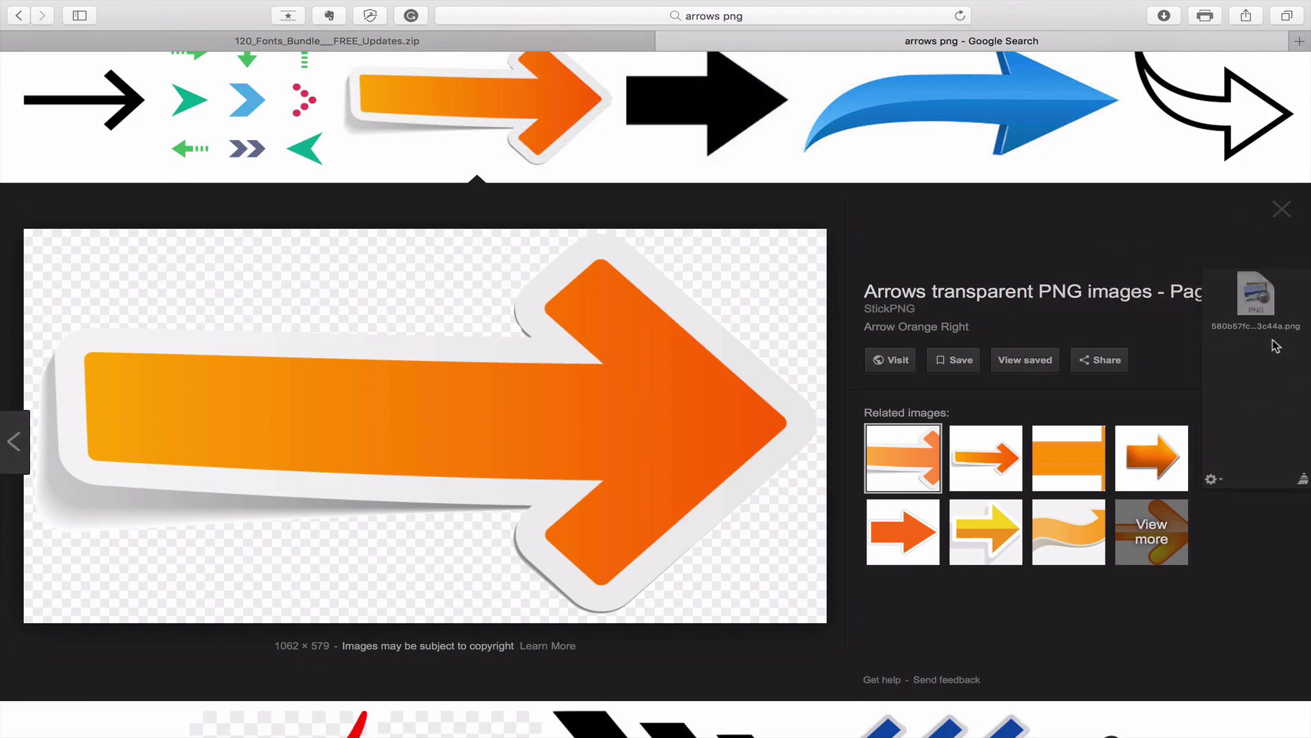
{"action": "key", "text": "ctrl+Left"}
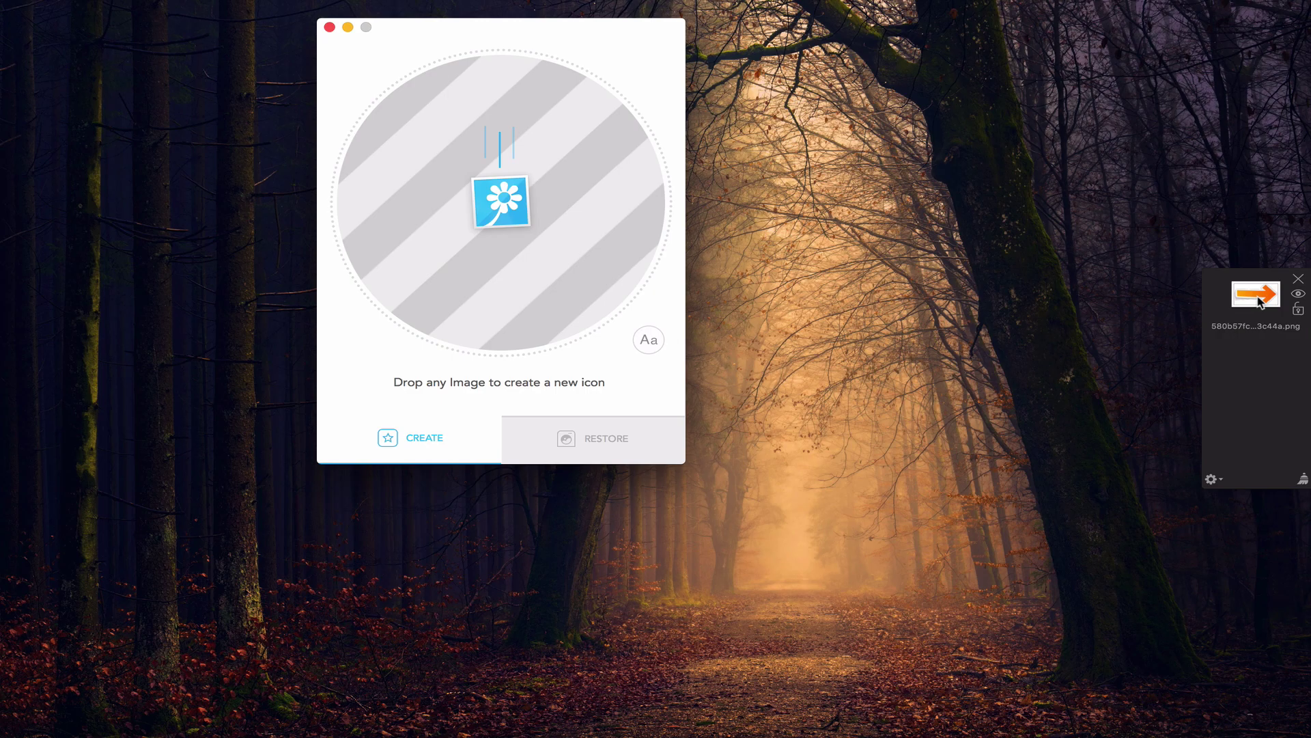
{"action": "left_click_drag", "start_coordinate": [1257, 297], "coordinate": [504, 198]}
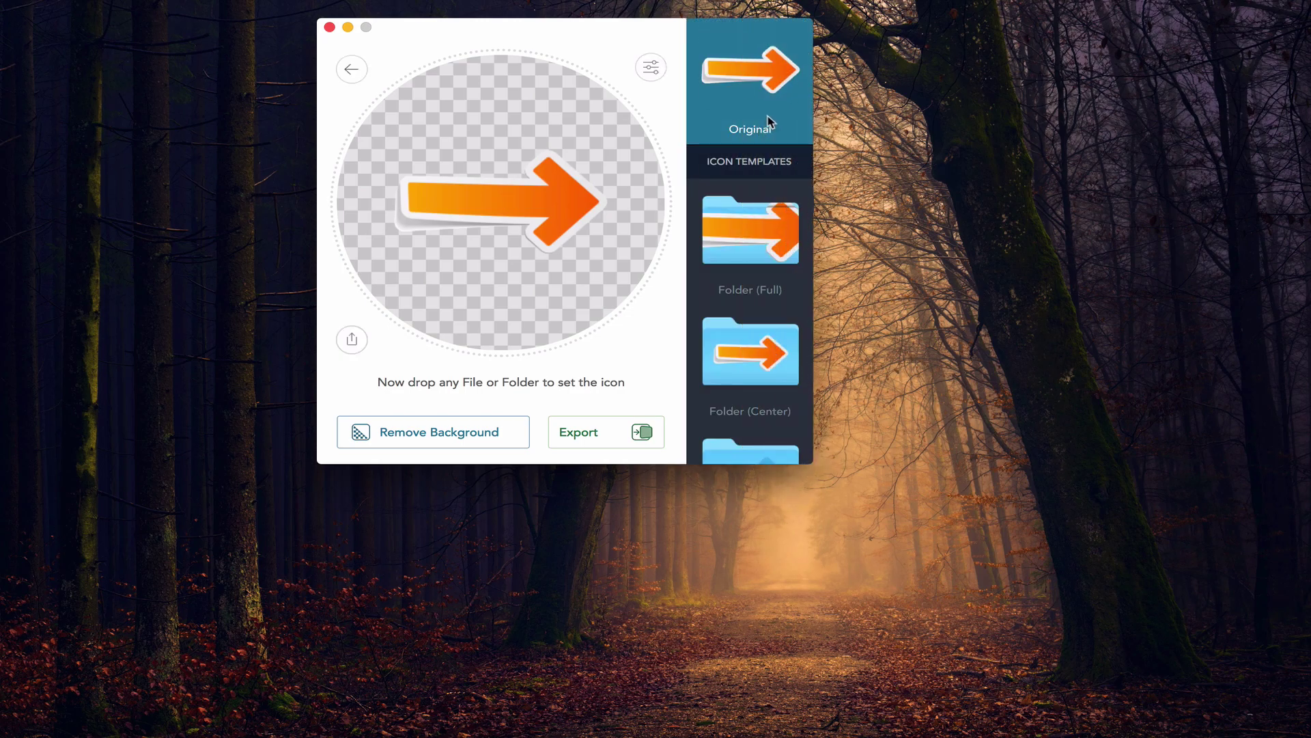
Look through the icon templates and apply the Christmas Ball template to the arrow image.
{"action": "scroll", "coordinate": [747, 343], "scroll_direction": "down", "scroll_amount": 15}
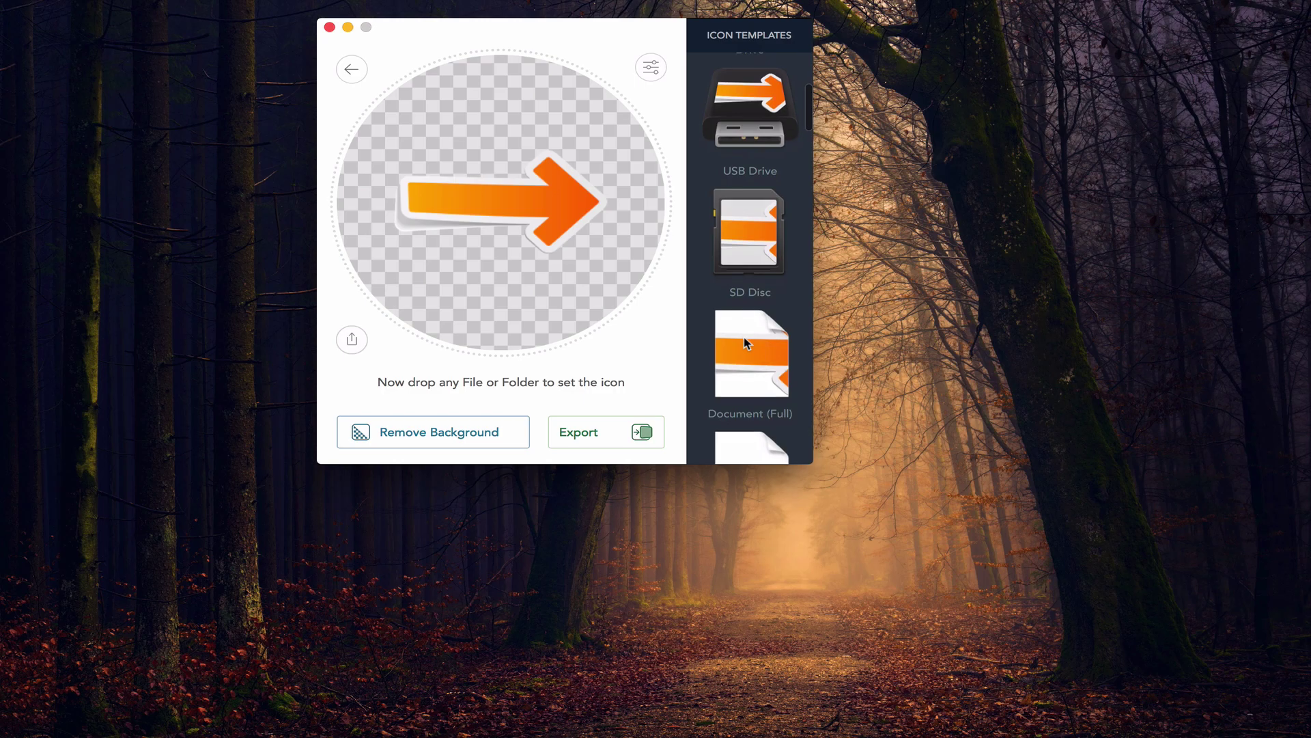
{"action": "scroll", "coordinate": [747, 343], "scroll_direction": "down", "scroll_amount": 15}
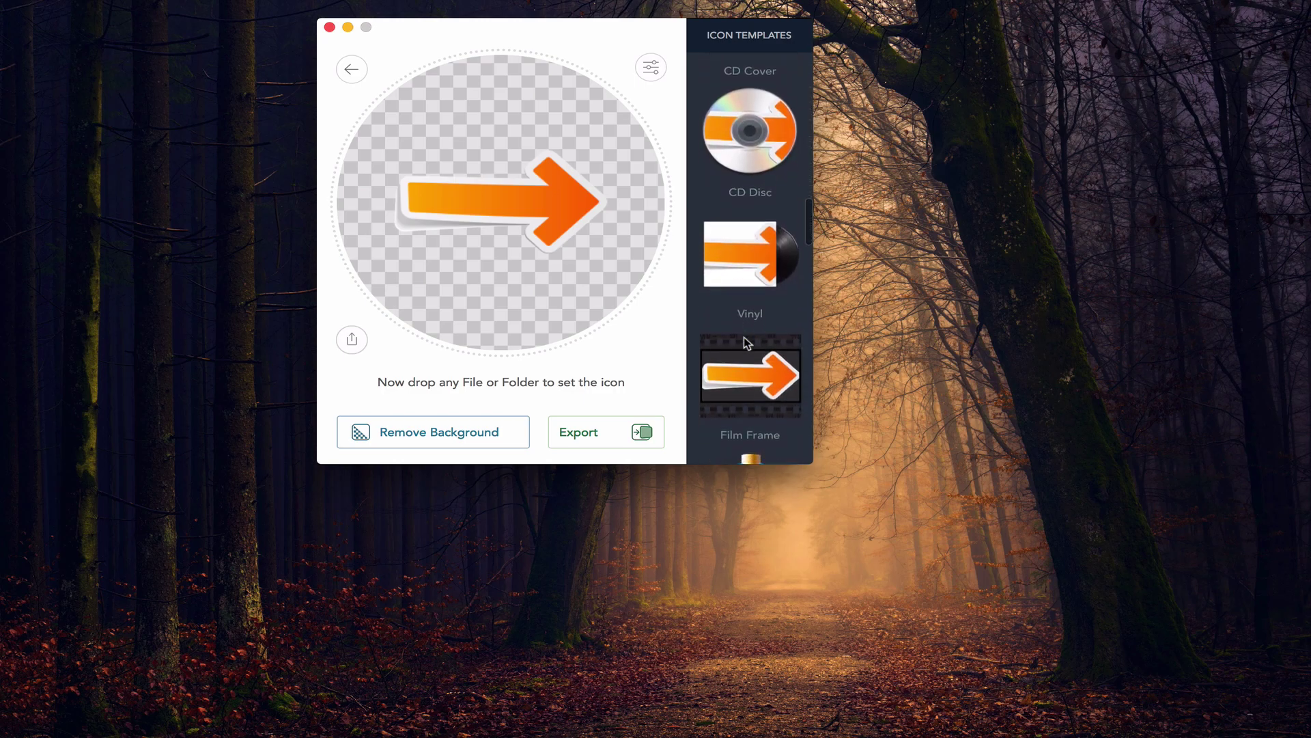
{"action": "scroll", "coordinate": [746, 343], "scroll_direction": "up", "scroll_amount": 20}
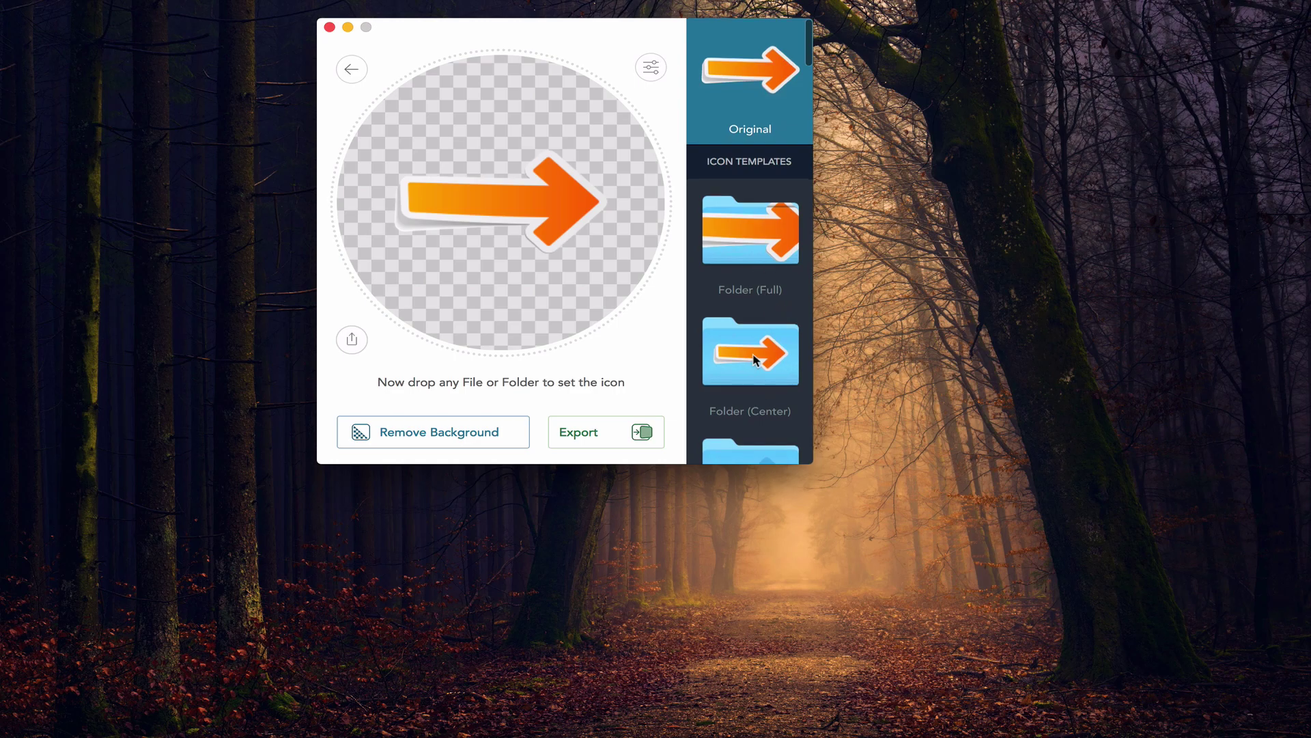
{"action": "scroll", "coordinate": [755, 360], "scroll_direction": "down", "scroll_amount": 4}
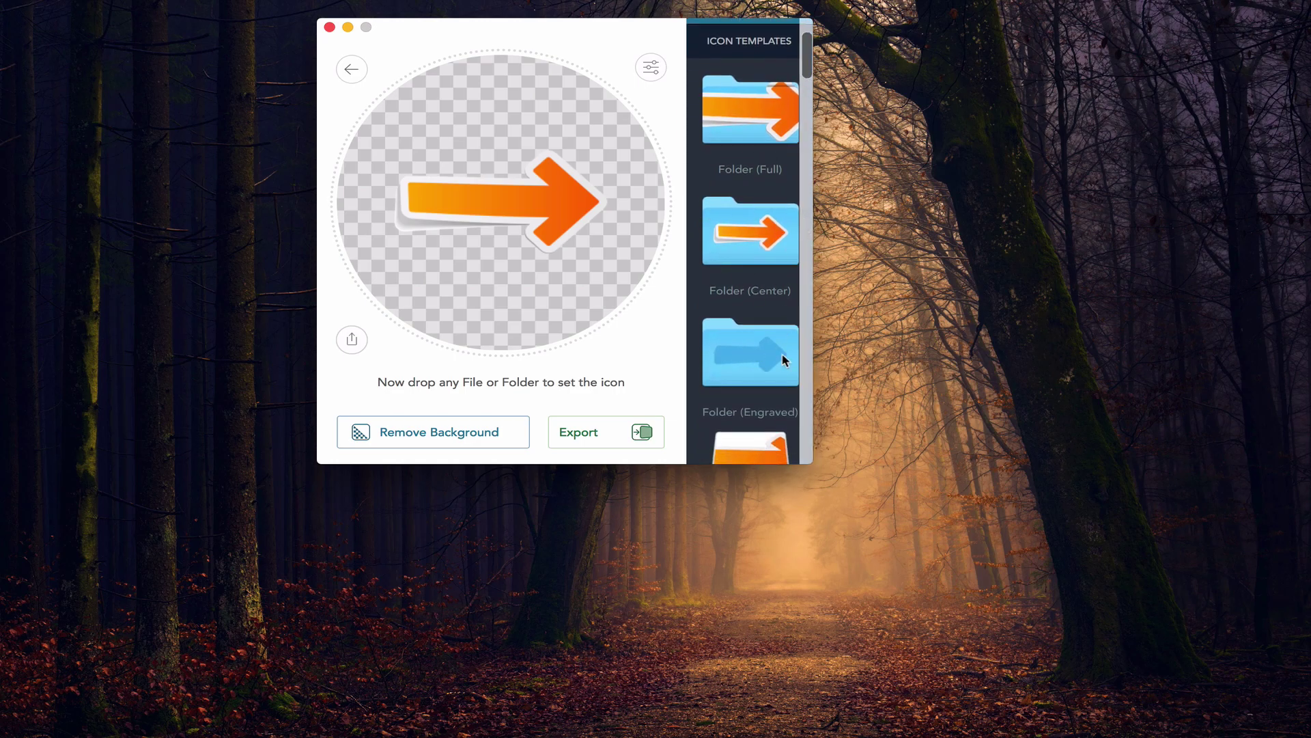
{"action": "scroll", "coordinate": [755, 362], "scroll_direction": "down", "scroll_amount": 12}
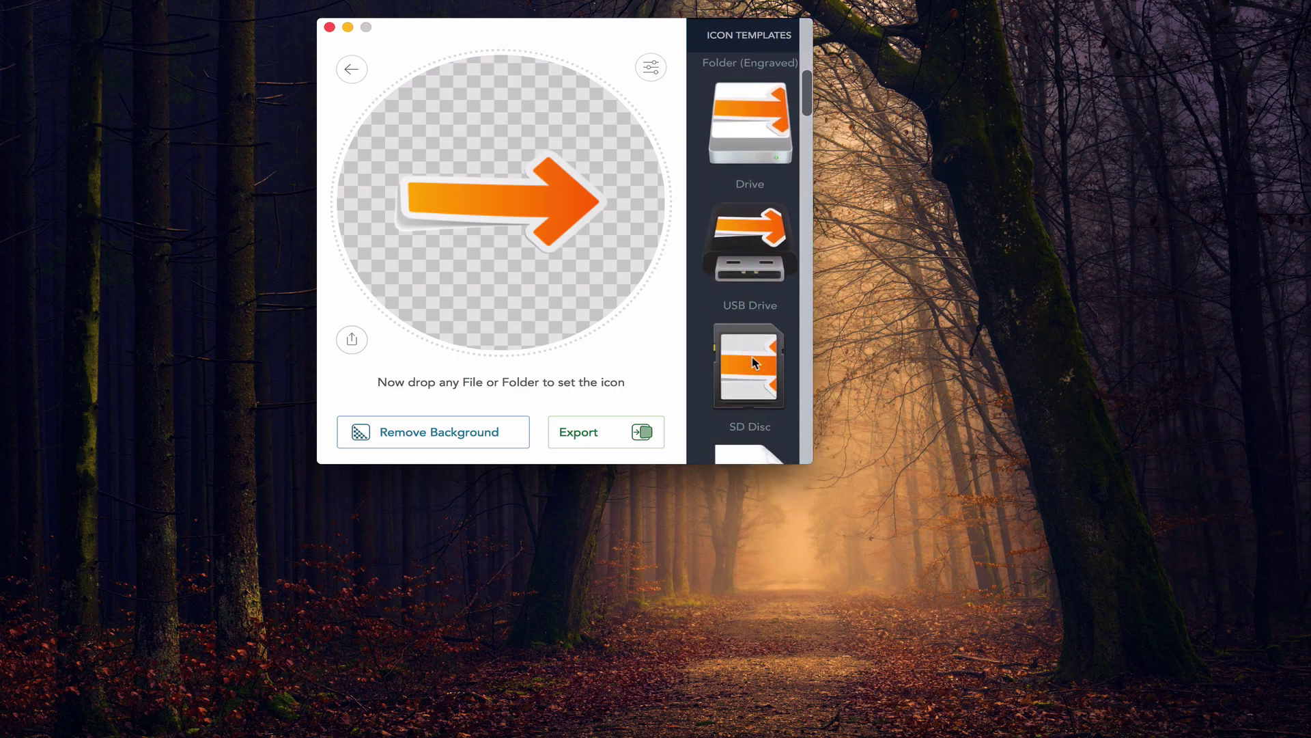
{"action": "scroll", "coordinate": [755, 362], "scroll_direction": "down", "scroll_amount": 15}
{"action": "scroll", "coordinate": [754, 362], "scroll_direction": "down", "scroll_amount": 20}
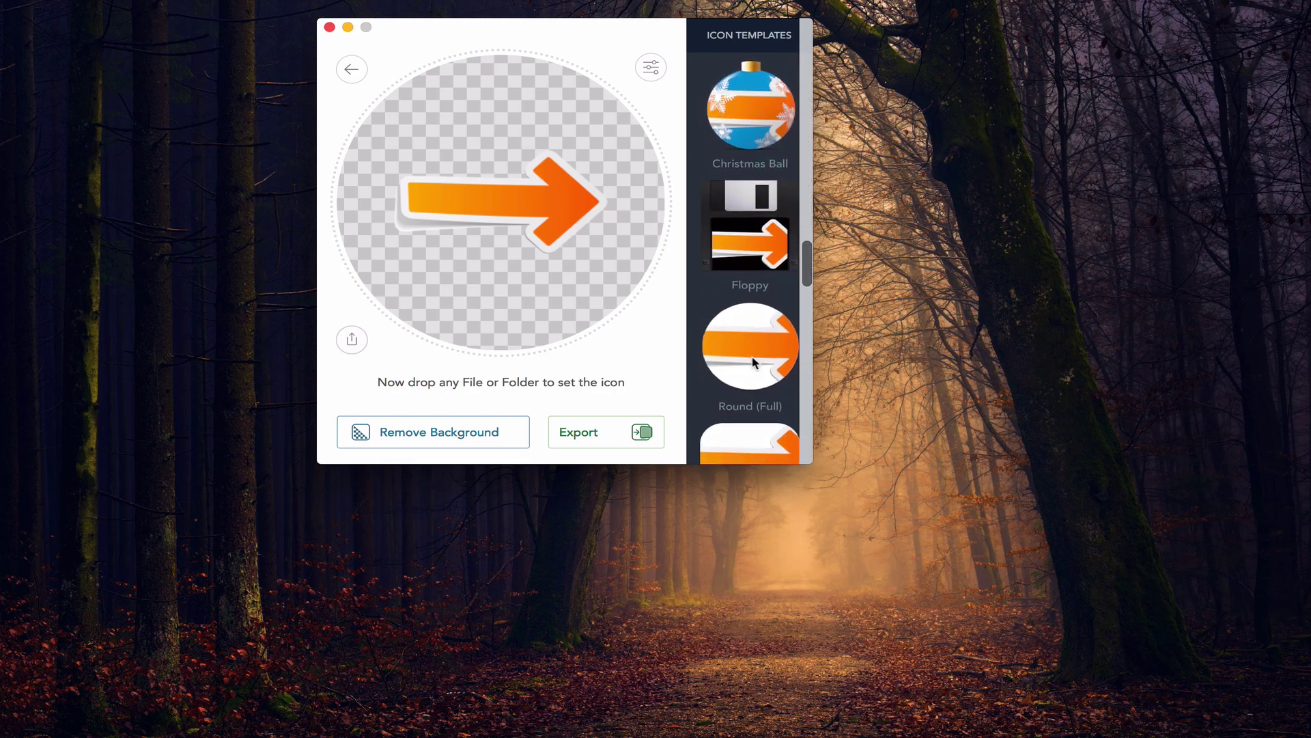
{"action": "scroll", "coordinate": [755, 362], "scroll_direction": "up", "scroll_amount": 3}
{"action": "scroll", "coordinate": [754, 362], "scroll_direction": "down", "scroll_amount": 16}
{"action": "scroll", "coordinate": [755, 362], "scroll_direction": "down", "scroll_amount": 15}
{"action": "scroll", "coordinate": [754, 362], "scroll_direction": "up", "scroll_amount": 4}
{"action": "scroll", "coordinate": [755, 362], "scroll_direction": "up", "scroll_amount": 20}
{"action": "scroll", "coordinate": [752, 356], "scroll_direction": "up", "scroll_amount": 20}
{"action": "scroll", "coordinate": [752, 356], "scroll_direction": "down", "scroll_amount": 3}
{"action": "scroll", "coordinate": [752, 358], "scroll_direction": "down", "scroll_amount": 15}
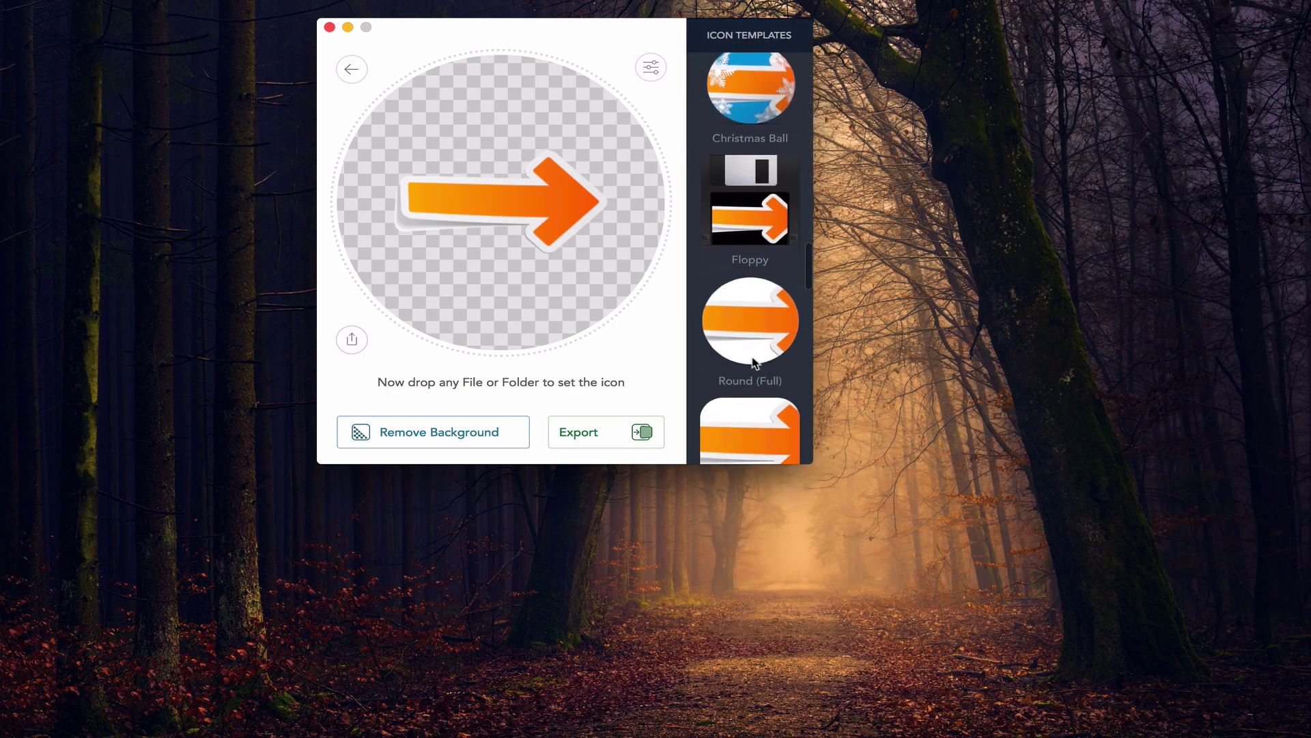
{"action": "scroll", "coordinate": [752, 357], "scroll_direction": "up", "scroll_amount": 3}
{"action": "left_click", "coordinate": [743, 192]}
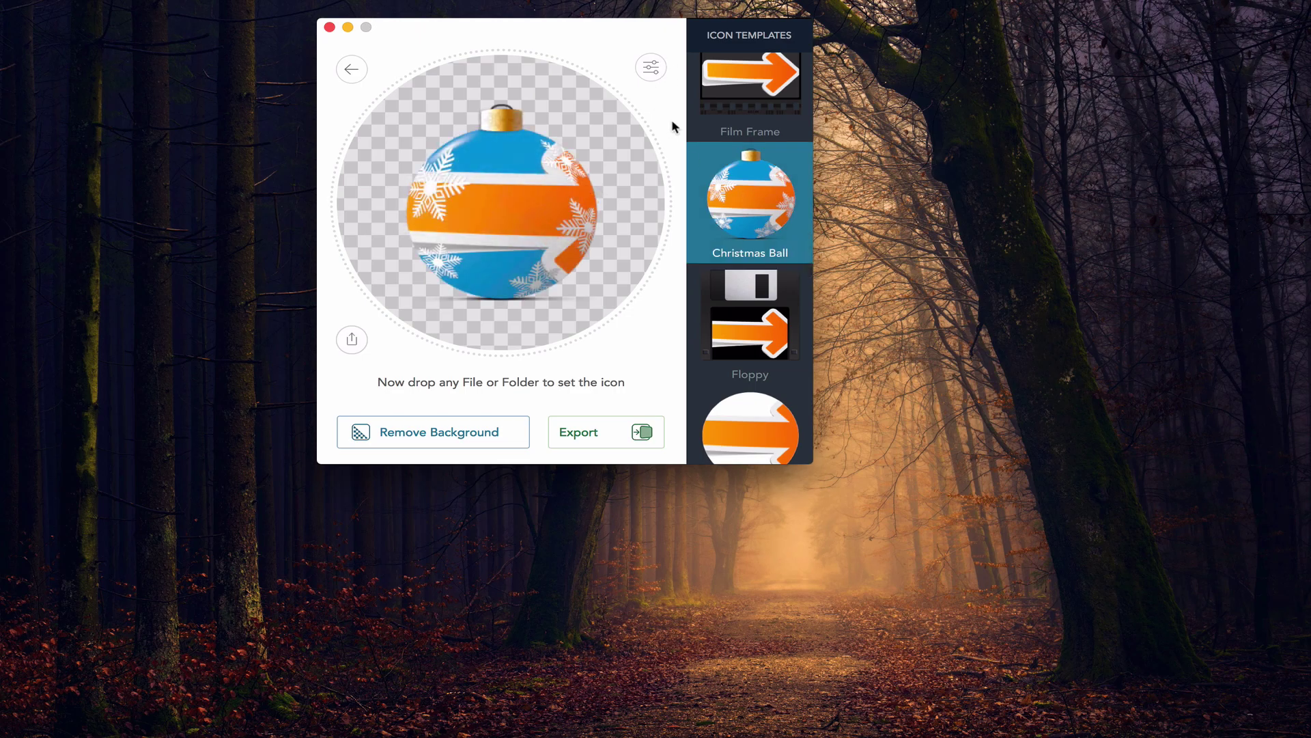
Fit the arrow on the ball by shifting it left, reducing its zoom and rotating it slightly.
{"action": "left_click", "coordinate": [657, 71]}
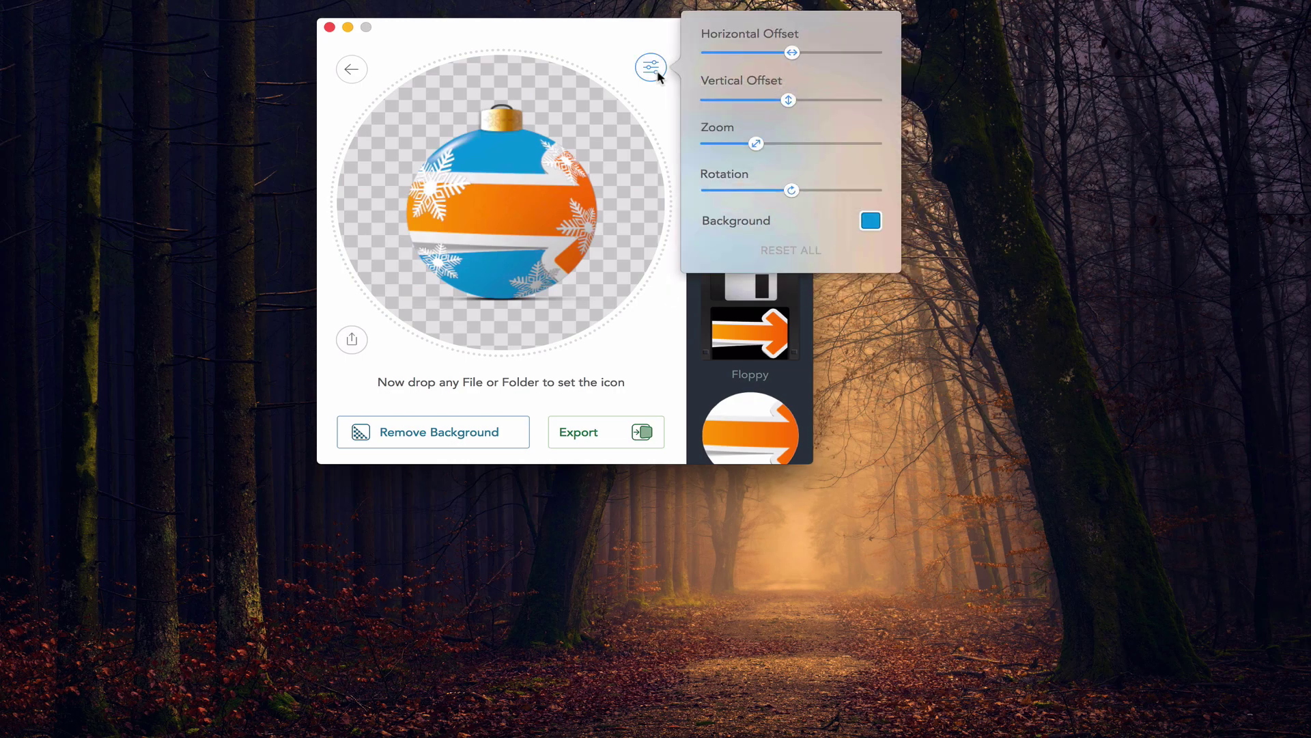
{"action": "left_click_drag", "start_coordinate": [793, 53], "coordinate": [788, 102]}
{"action": "left_click_drag", "start_coordinate": [756, 144], "coordinate": [735, 143]}
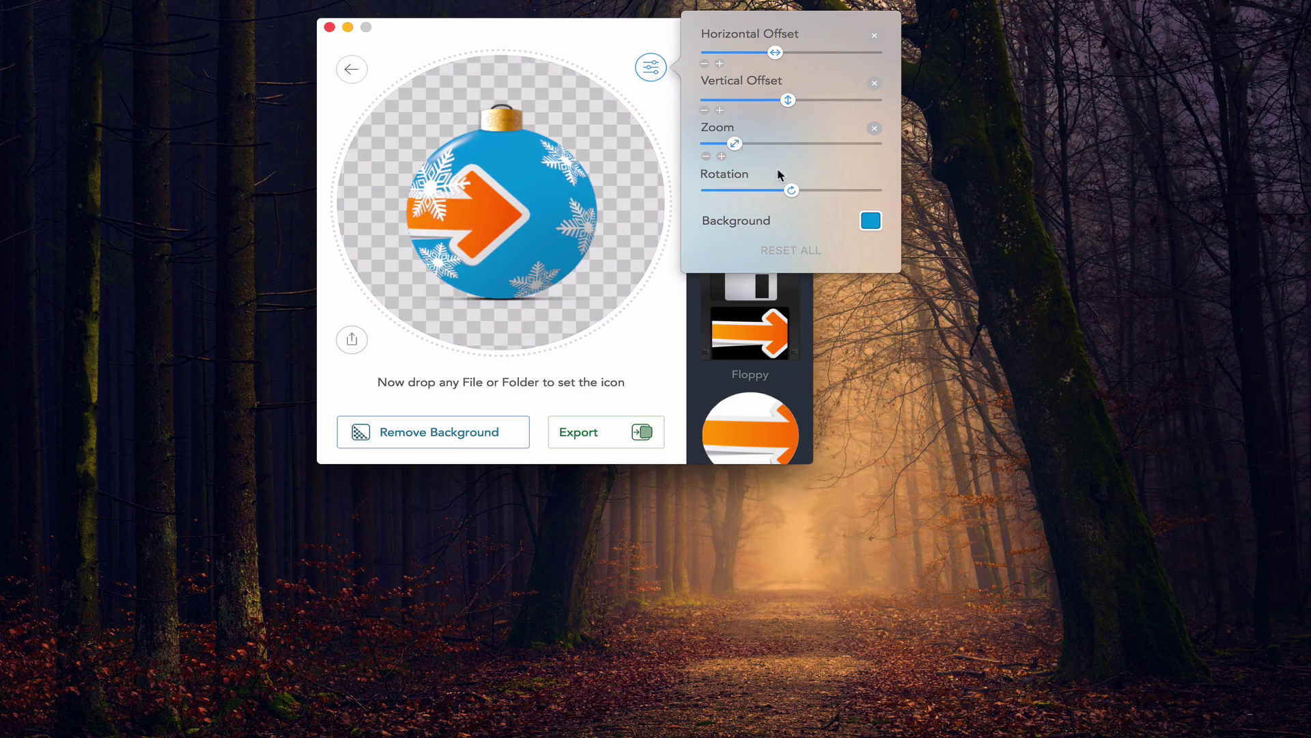
{"action": "mouse_move", "coordinate": [794, 193]}
{"action": "left_mouse_down"}
{"action": "mouse_move", "coordinate": [817, 193]}
{"action": "mouse_move", "coordinate": [776, 200]}
{"action": "mouse_move", "coordinate": [787, 194]}
{"action": "left_mouse_up"}
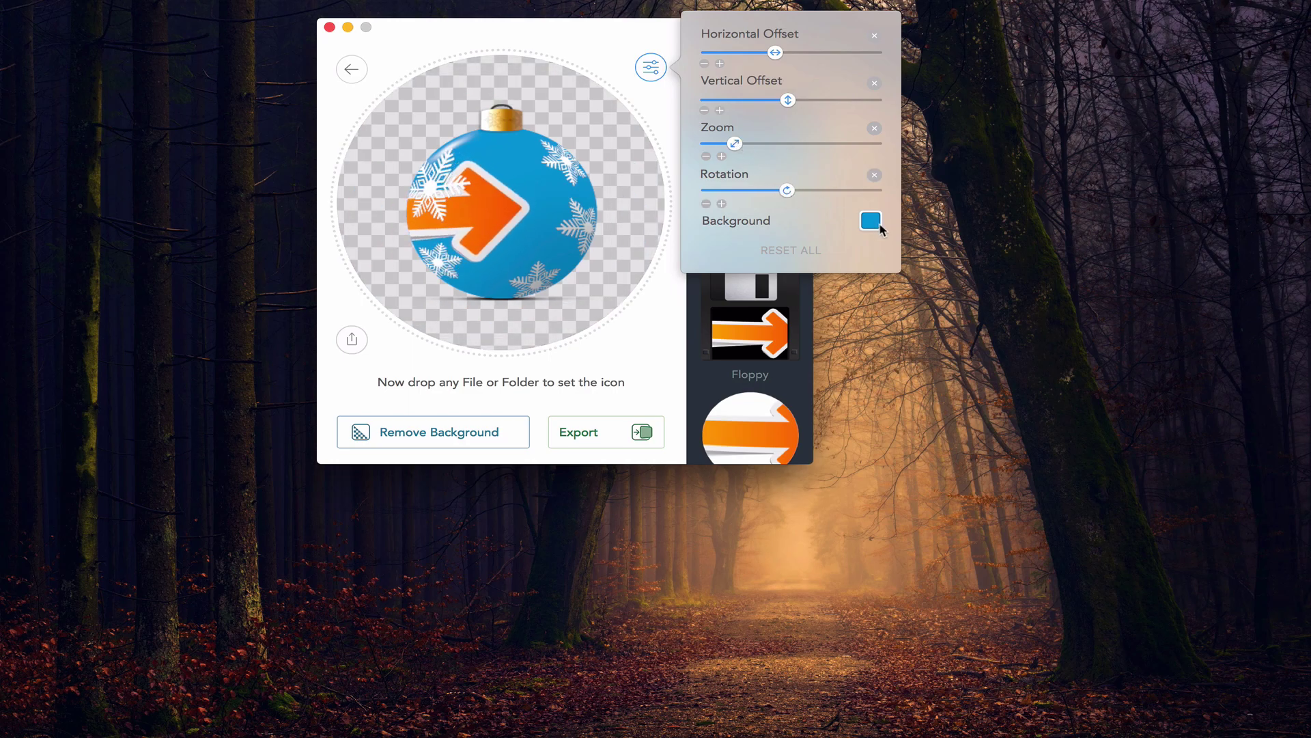
Change the Christmas ball icon's background colour from the saved swatches to pink and close the colour picker.
{"action": "left_click", "coordinate": [870, 222]}
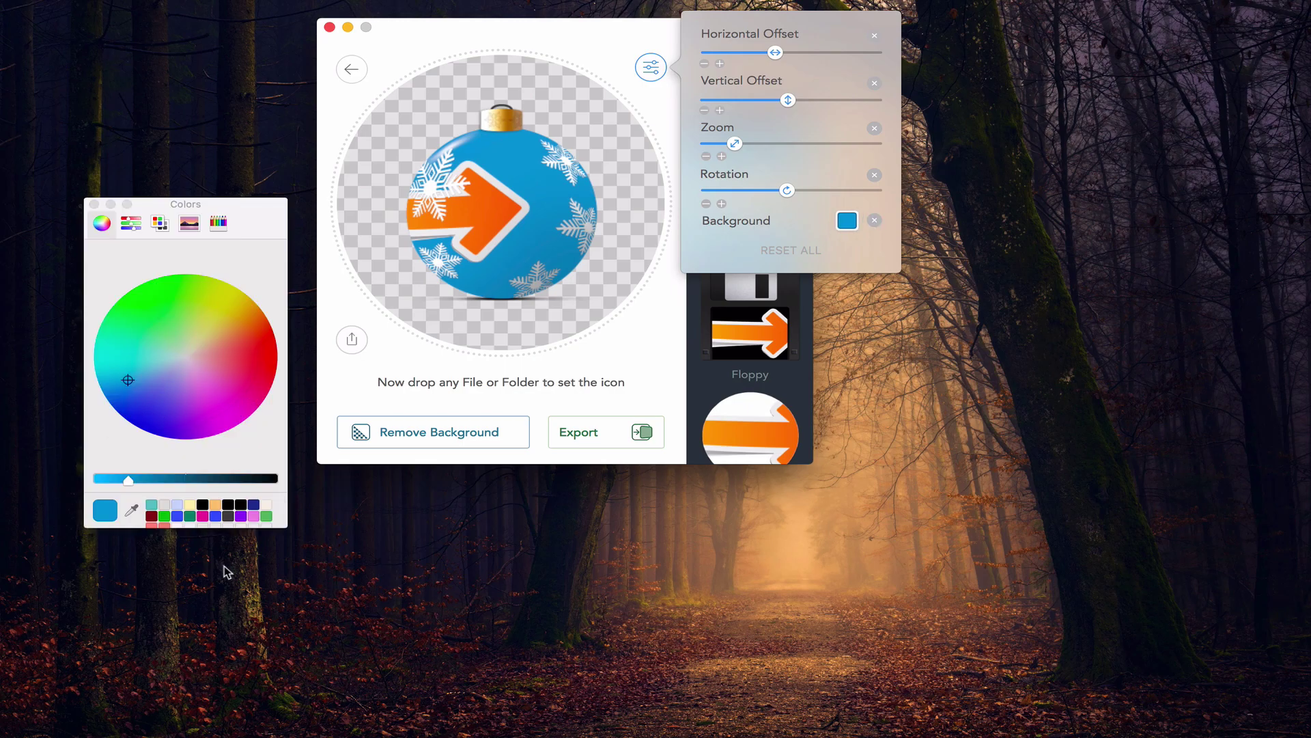
{"action": "left_click", "coordinate": [256, 517]}
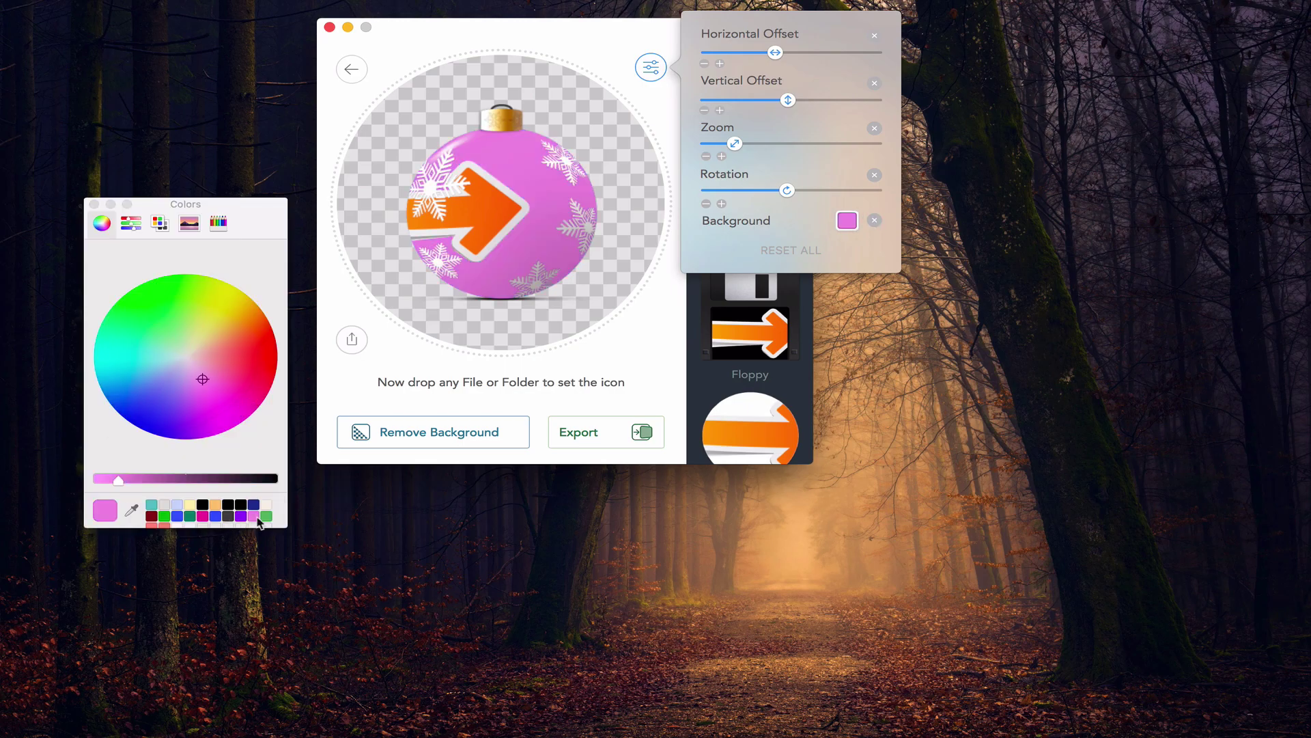
{"action": "left_click", "coordinate": [94, 203]}
{"action": "left_click", "coordinate": [688, 550]}
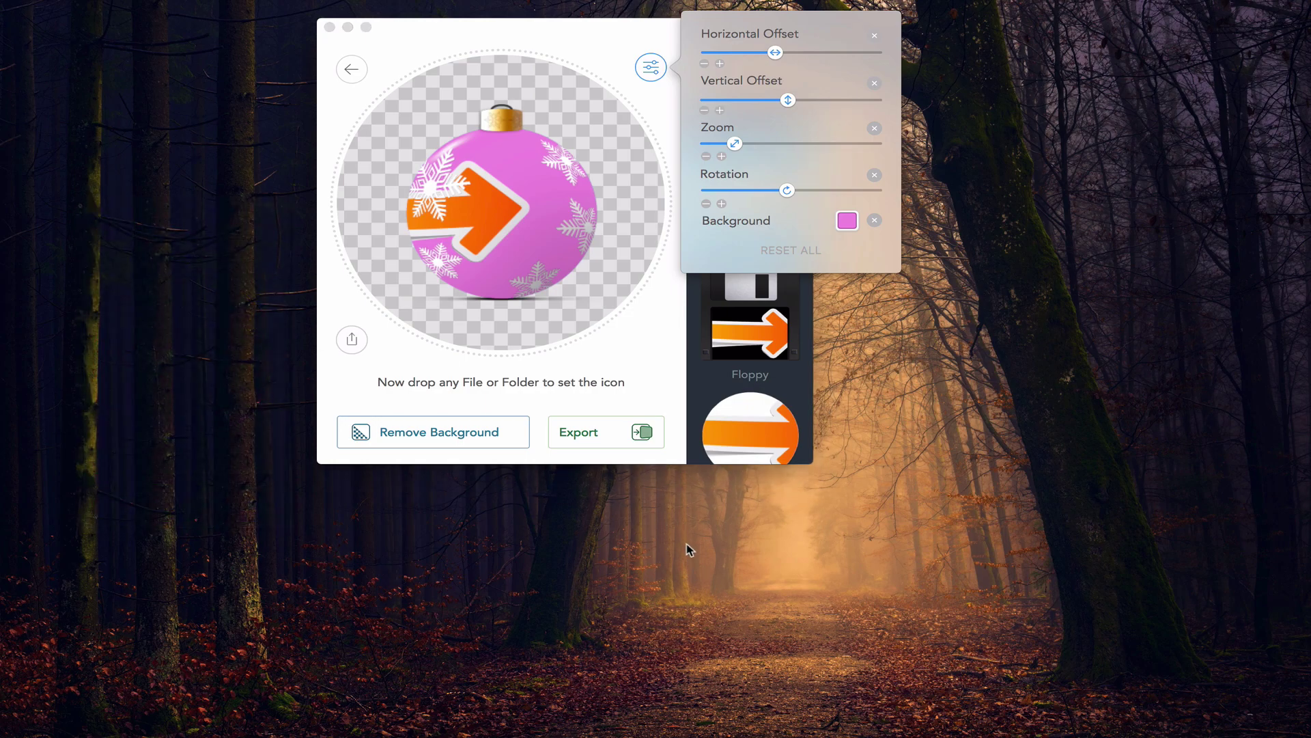
Export the finished icon as a PNG to the Desktop, keeping the suggested file name and image size.
{"action": "left_click", "coordinate": [600, 441]}
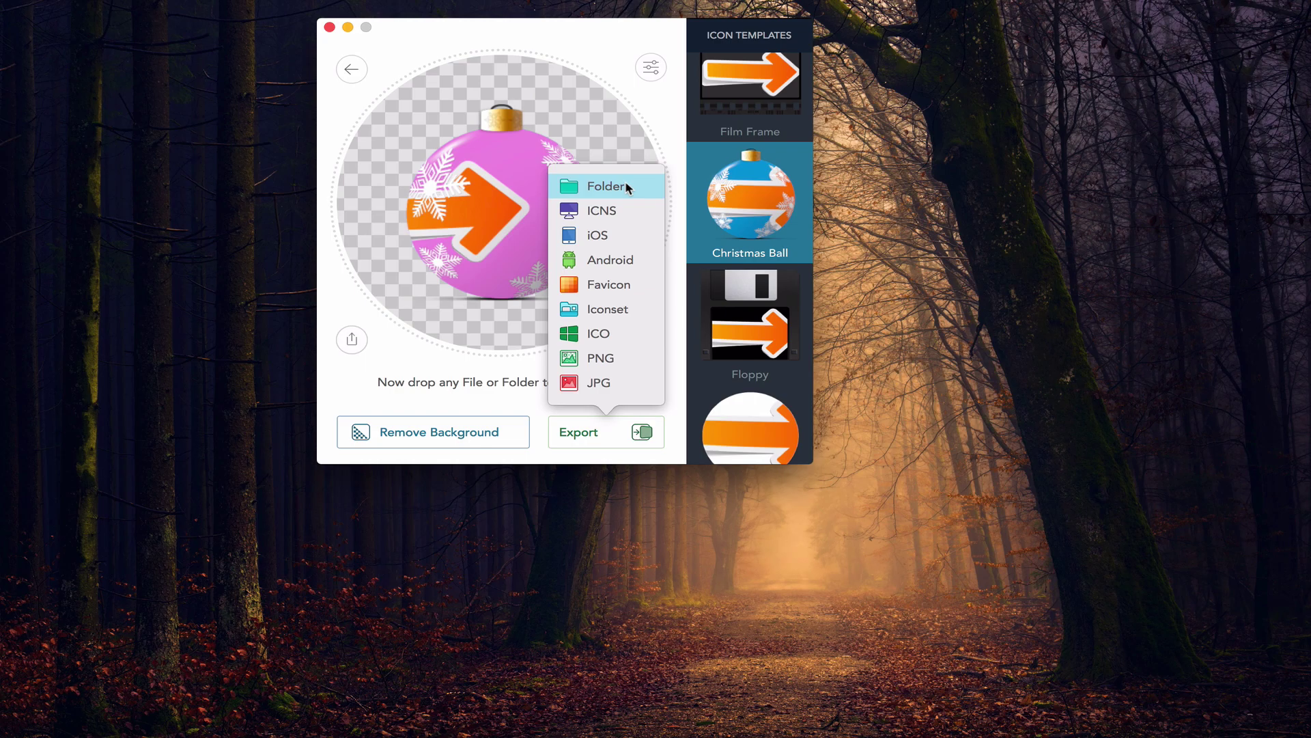
{"action": "left_click", "coordinate": [596, 362]}
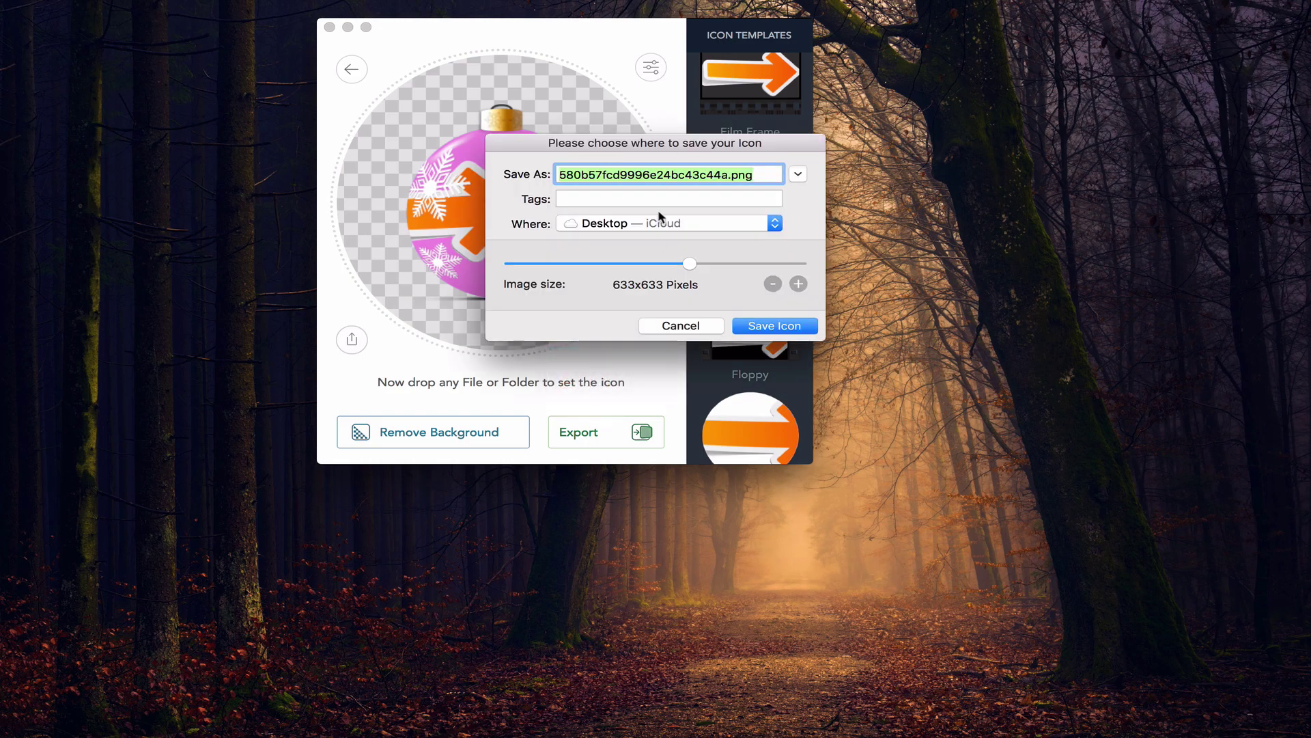
{"action": "left_click", "coordinate": [790, 327]}
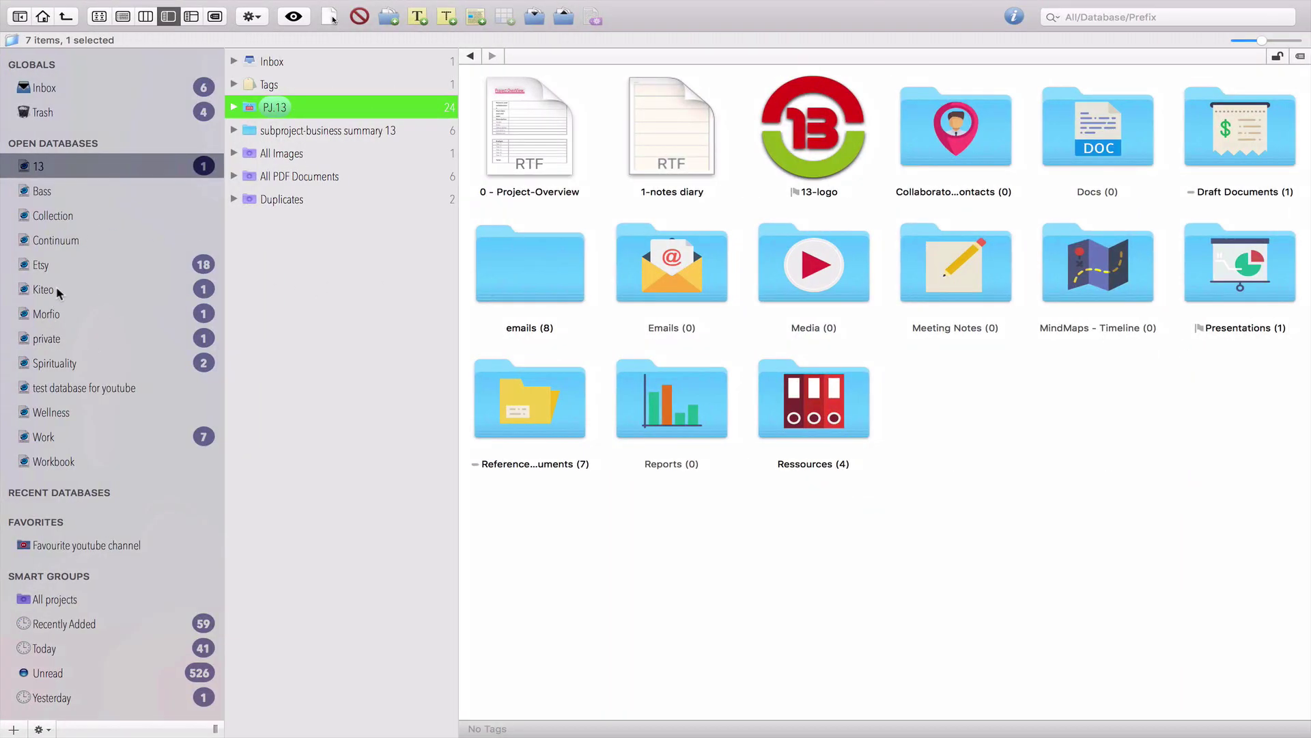
In DEVONthink, create a group called "test folder" in the "test database for youtube" database.
{"action": "left_click", "coordinate": [86, 388]}
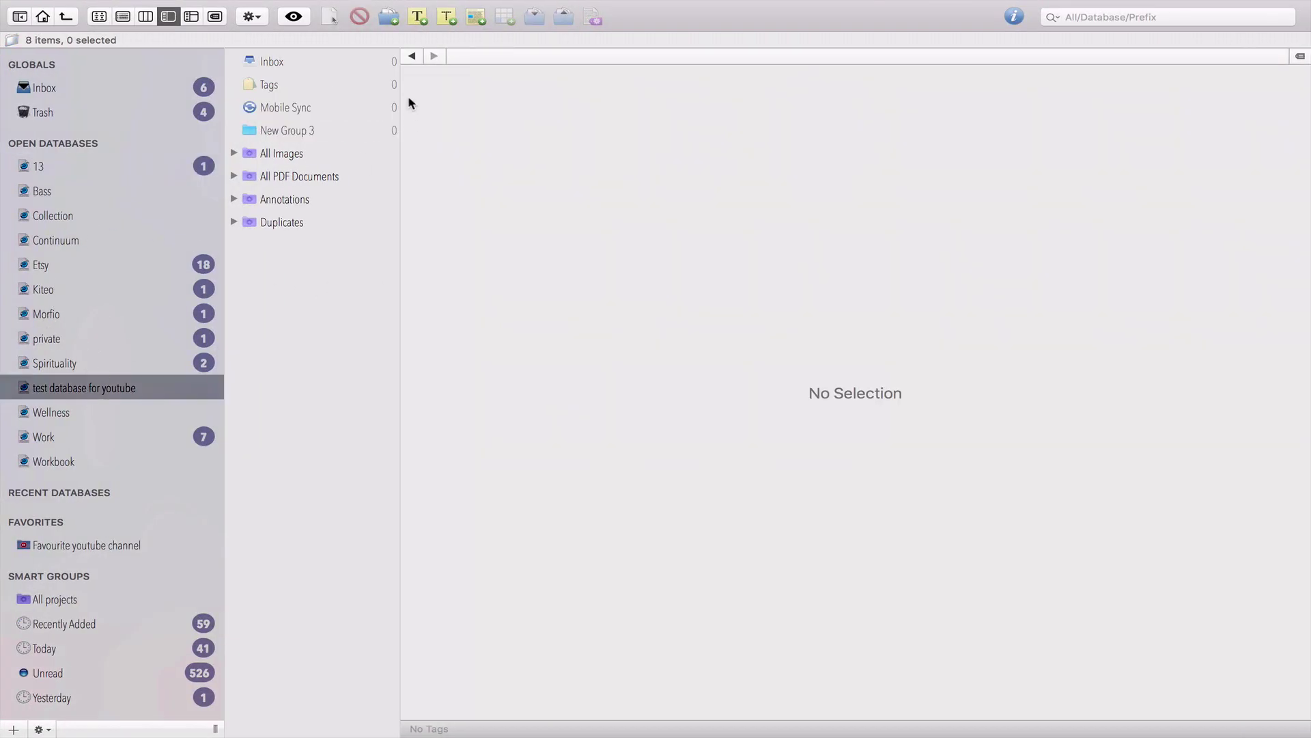
{"action": "left_click", "coordinate": [390, 21]}
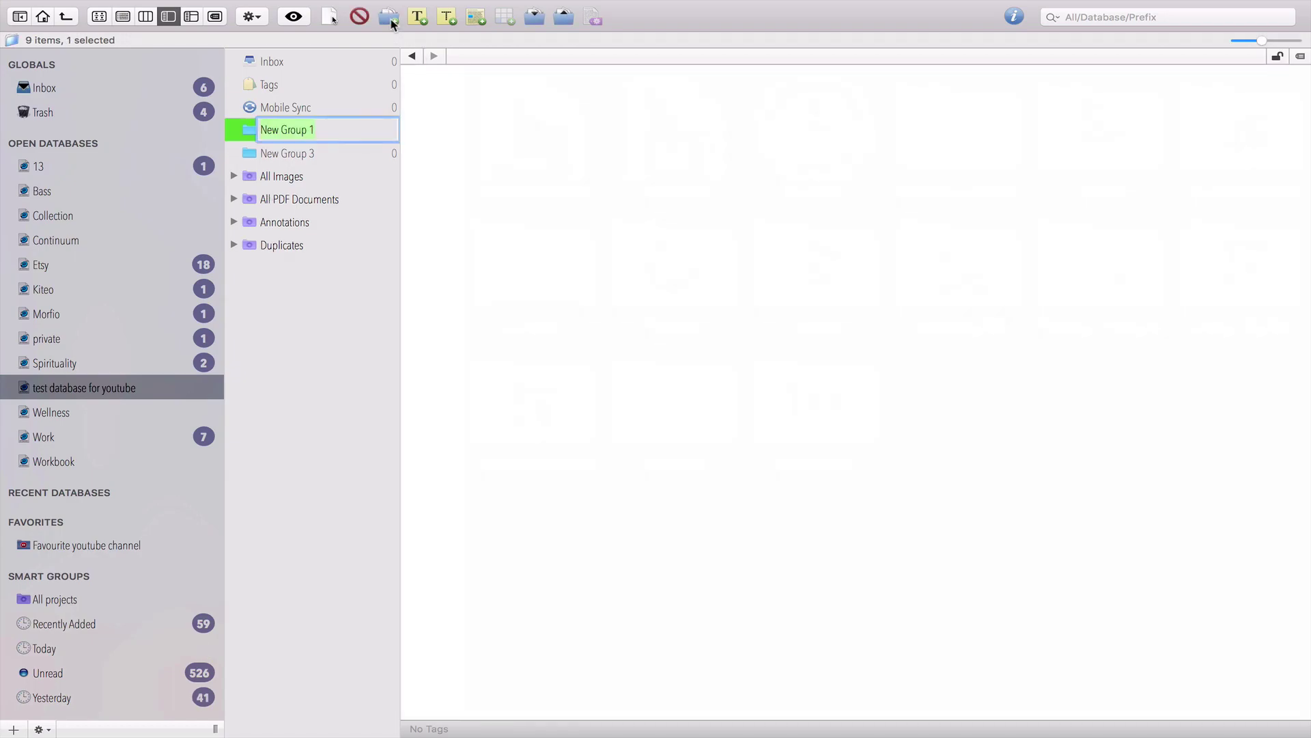
{"action": "type", "text": "test folder"}
{"action": "key", "text": "Return"}
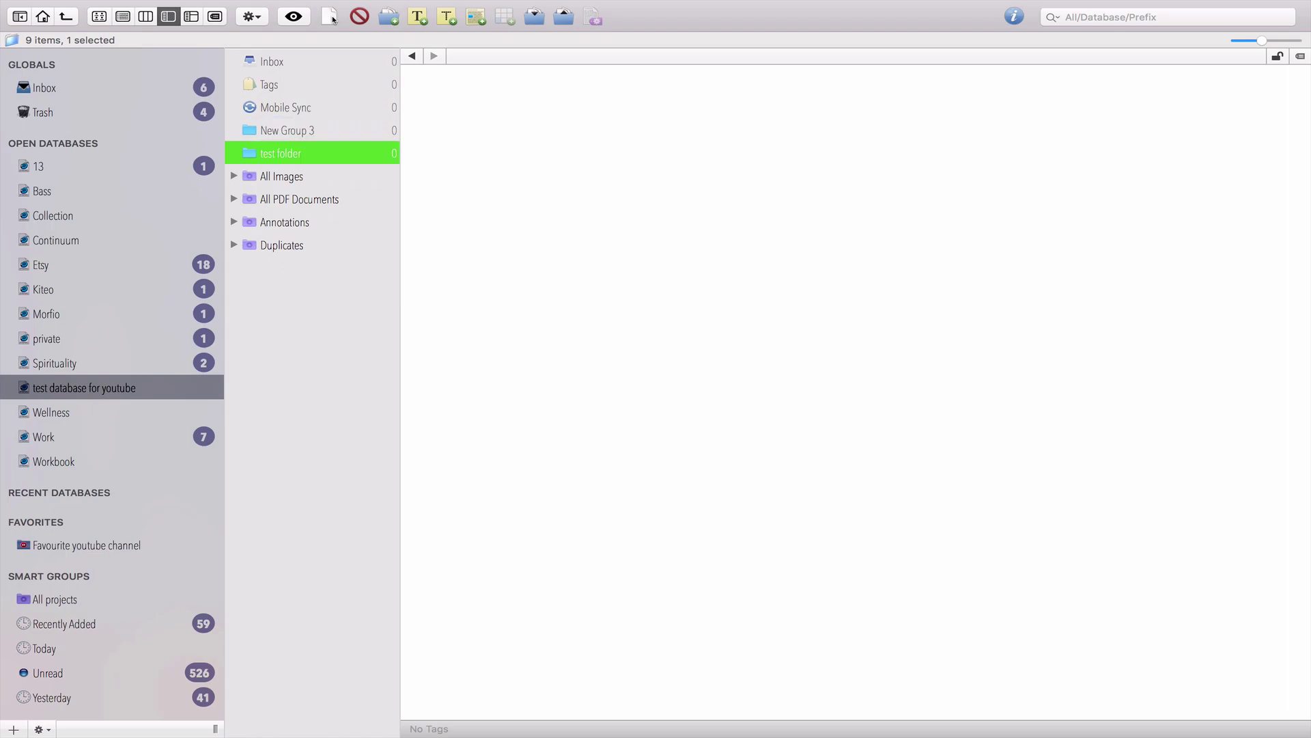
Replace the test folder group's icon in its info window with the exported Christmas ball PNG, carried over on the floating shelf.
{"action": "right_click", "coordinate": [250, 157]}
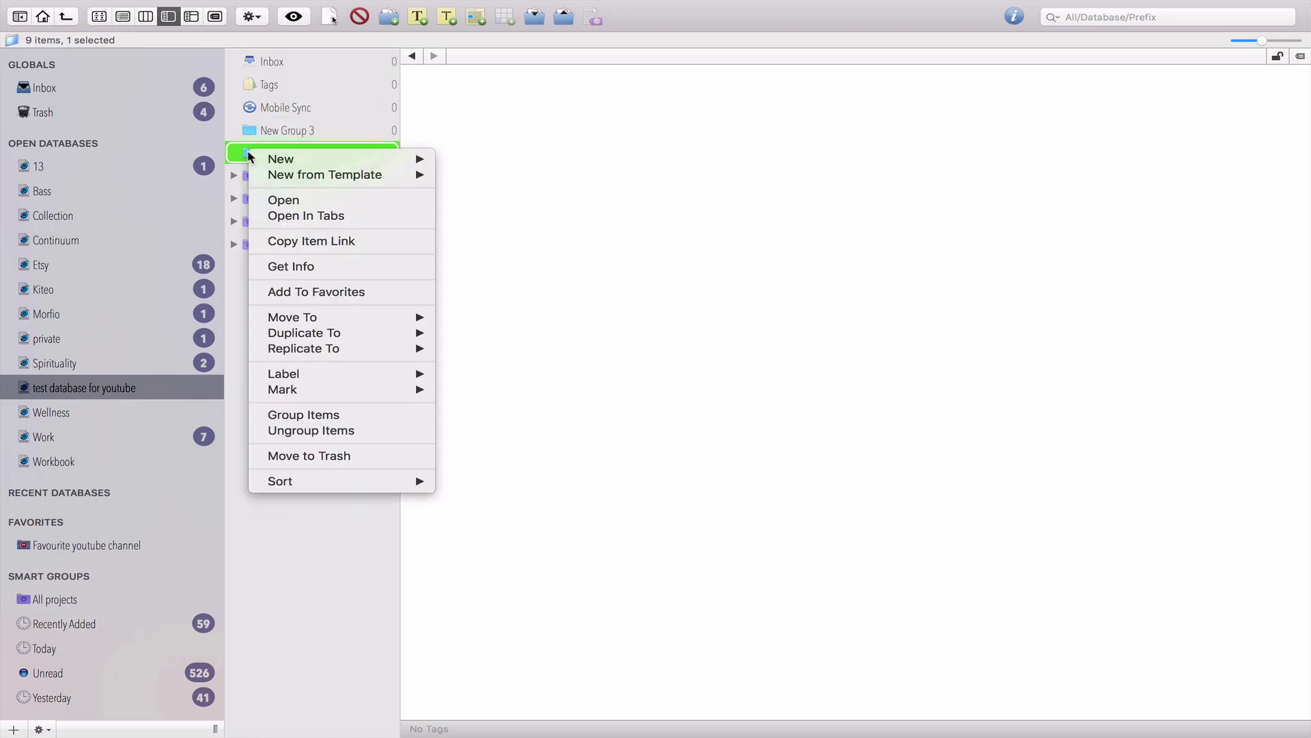
{"action": "left_click", "coordinate": [332, 267]}
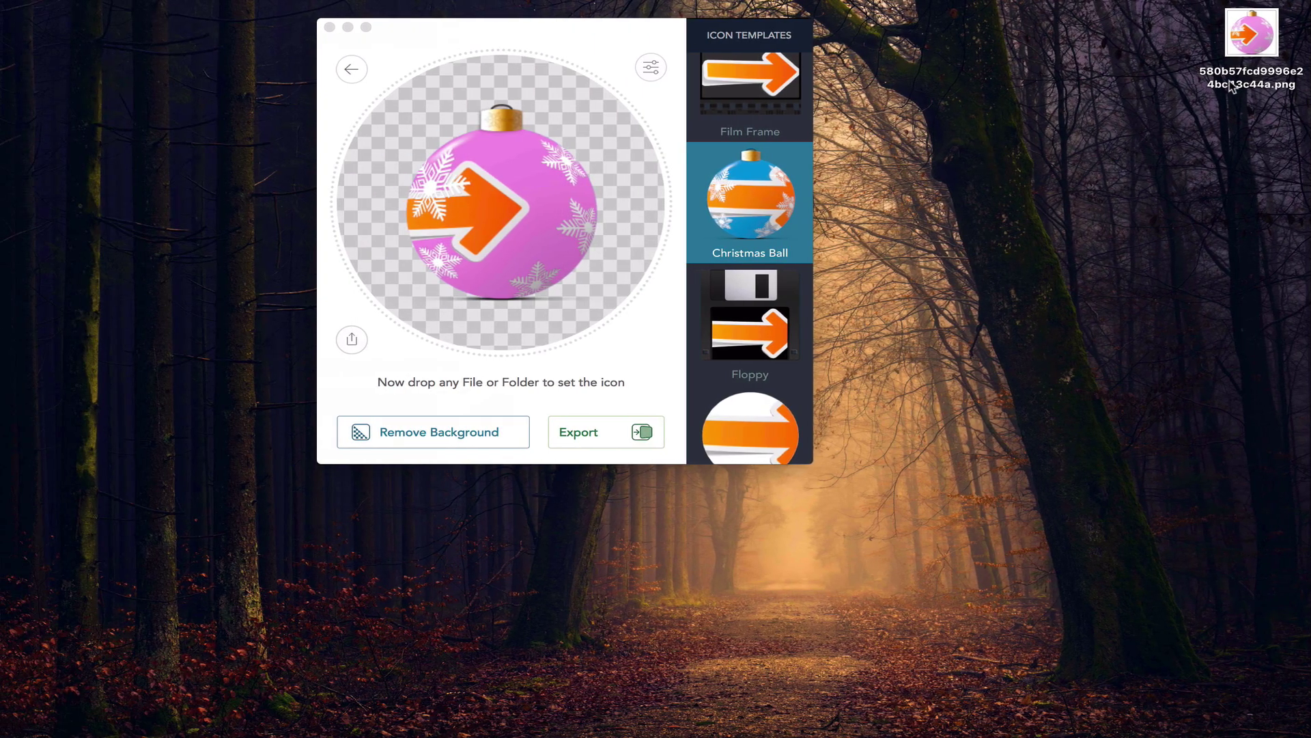
{"action": "left_click_drag", "start_coordinate": [1265, 19], "coordinate": [1298, 332]}
{"action": "key", "text": "ctrl+Right"}
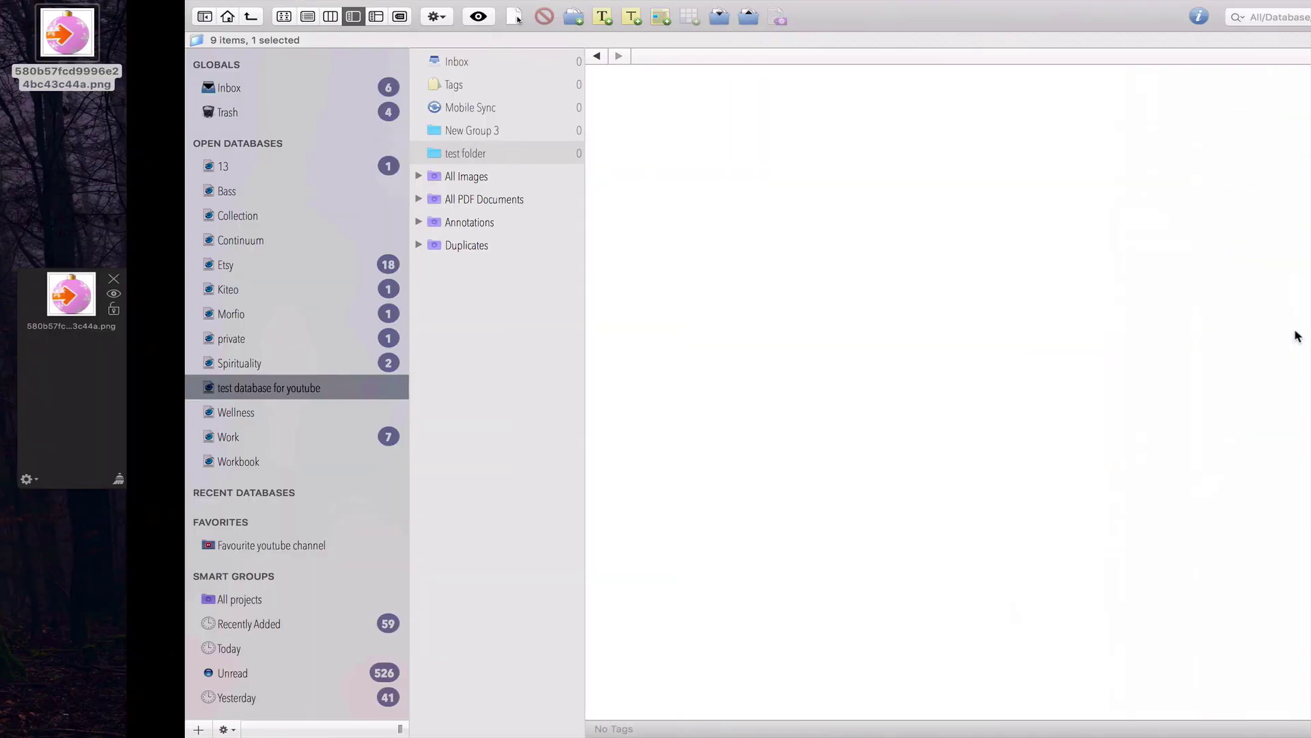
{"action": "left_click_drag", "start_coordinate": [1257, 301], "coordinate": [728, 61]}
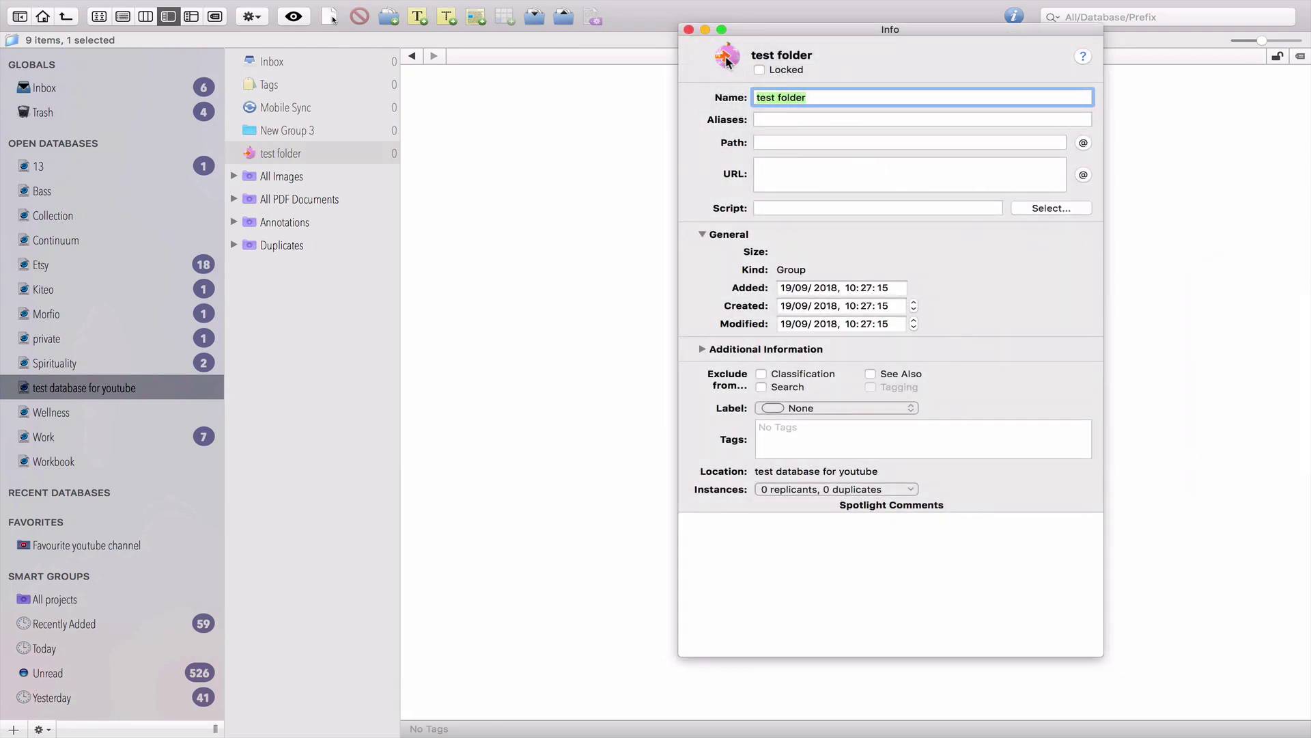
{"action": "left_click", "coordinate": [688, 29]}
{"action": "left_click", "coordinate": [397, 287]}
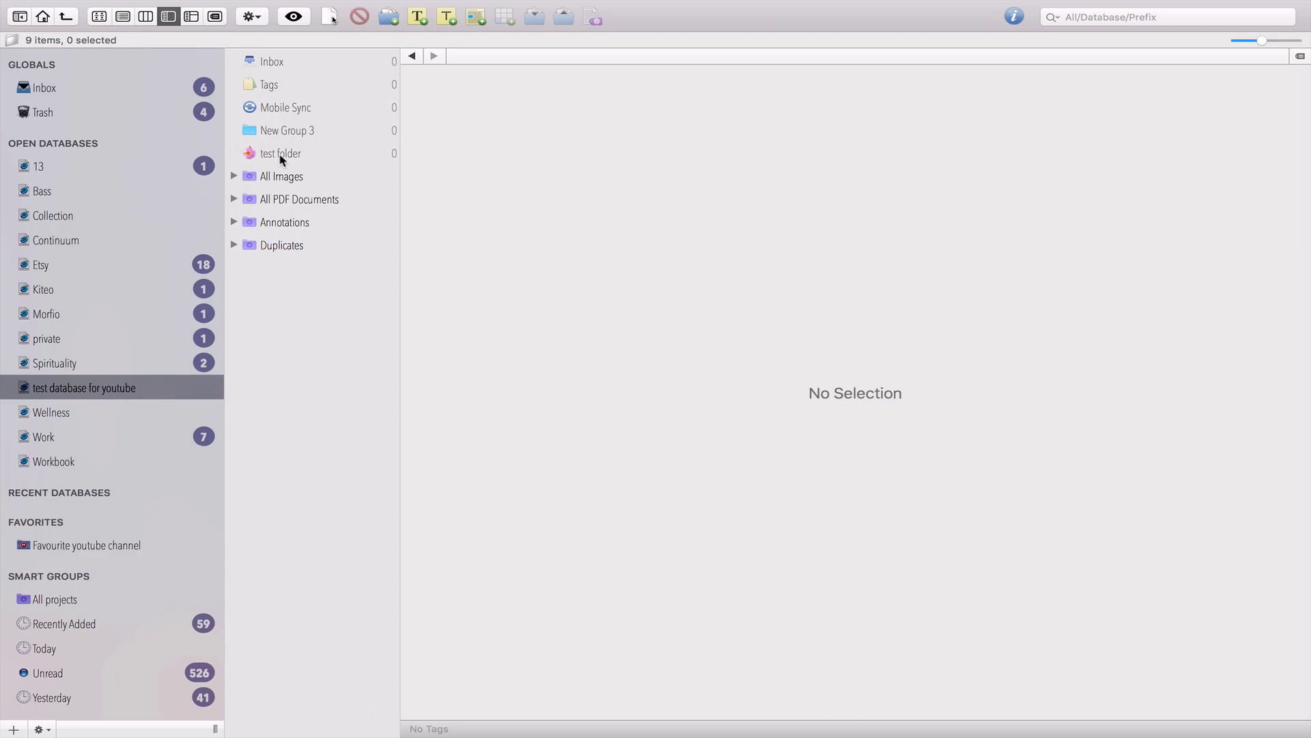
Open the DEVONthink preferences at the General settings.
{"action": "mouse_move", "coordinate": [154, 7]}
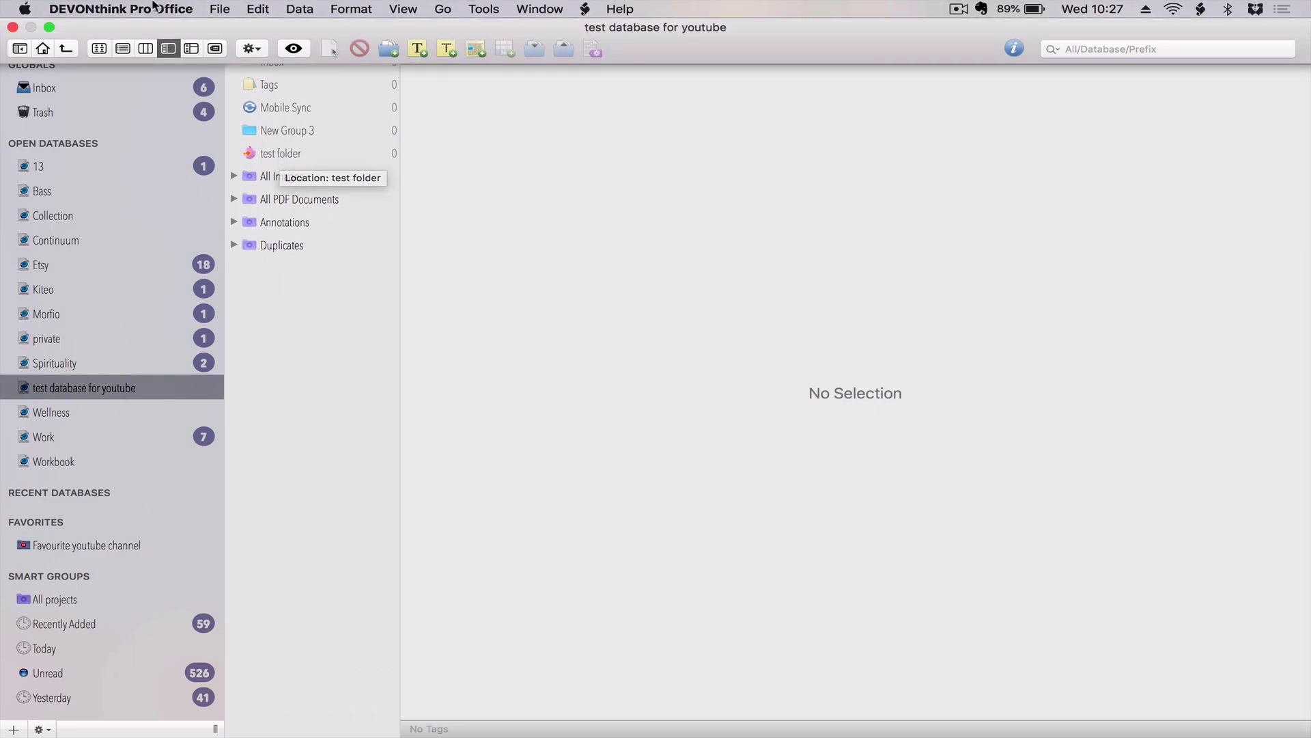
{"action": "left_click", "coordinate": [115, 8]}
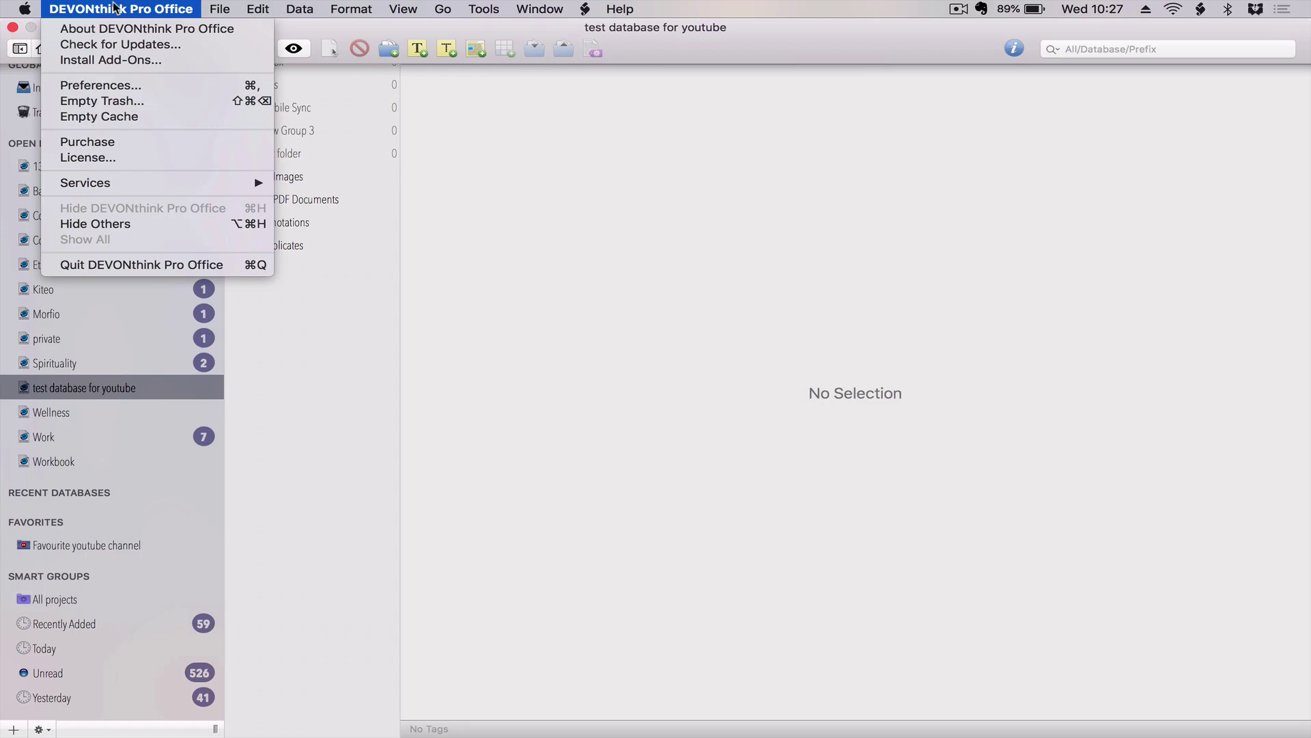
{"action": "left_click", "coordinate": [113, 85]}
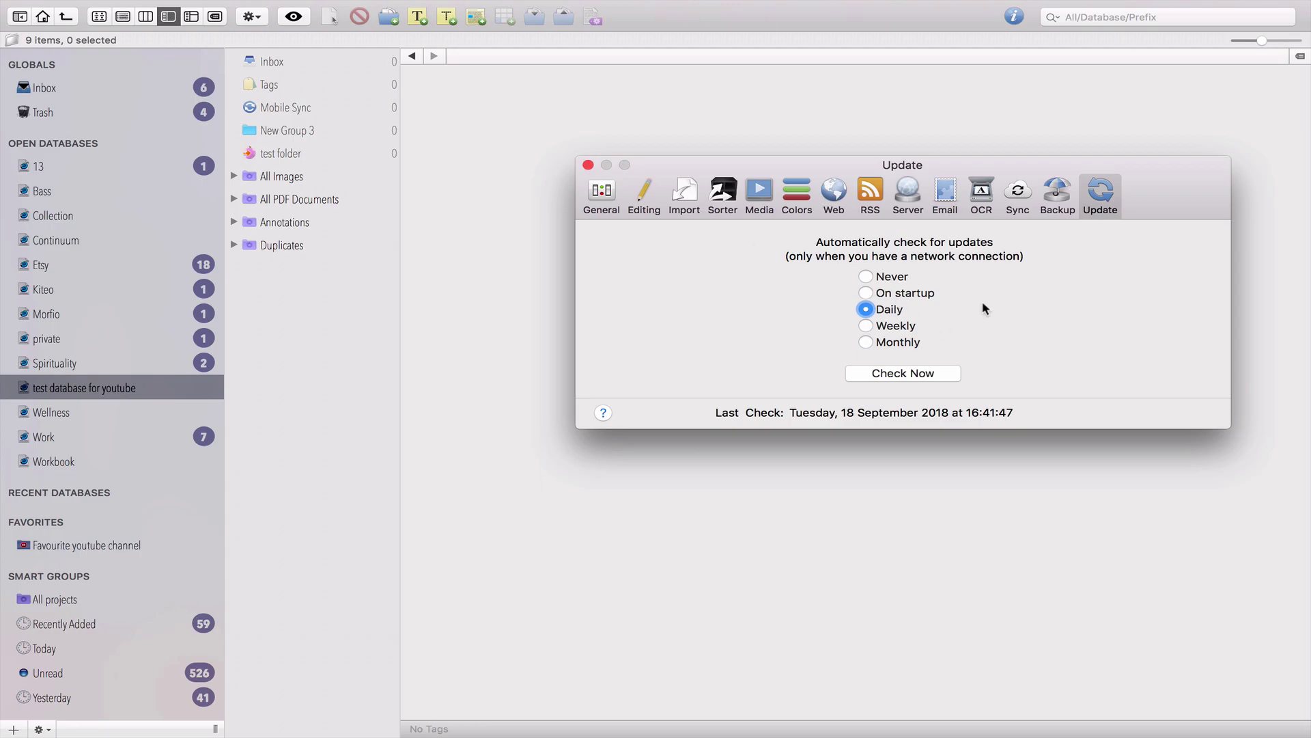
{"action": "left_click", "coordinate": [604, 202]}
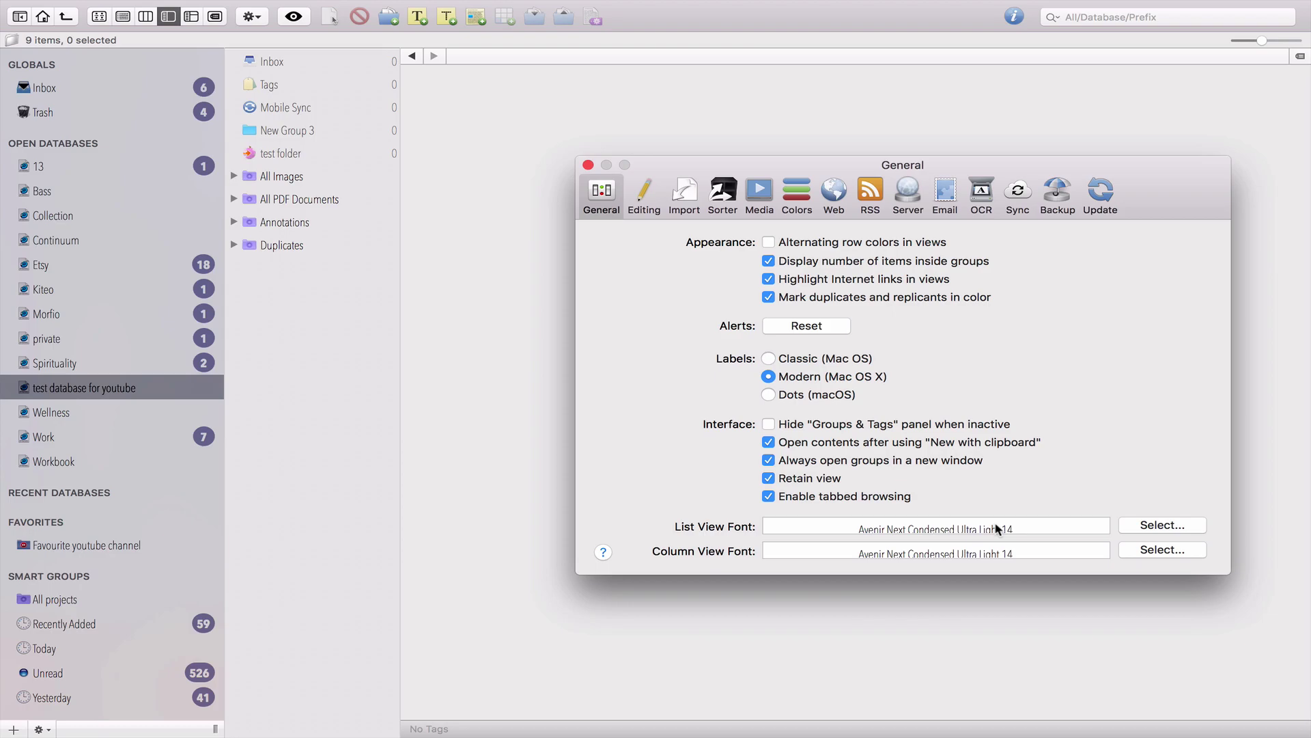
Try the Bold Italic, Demi Bold Italic and Demi Bold typefaces for the list view font, and return to Ultra Light.
{"action": "left_click", "coordinate": [1159, 526]}
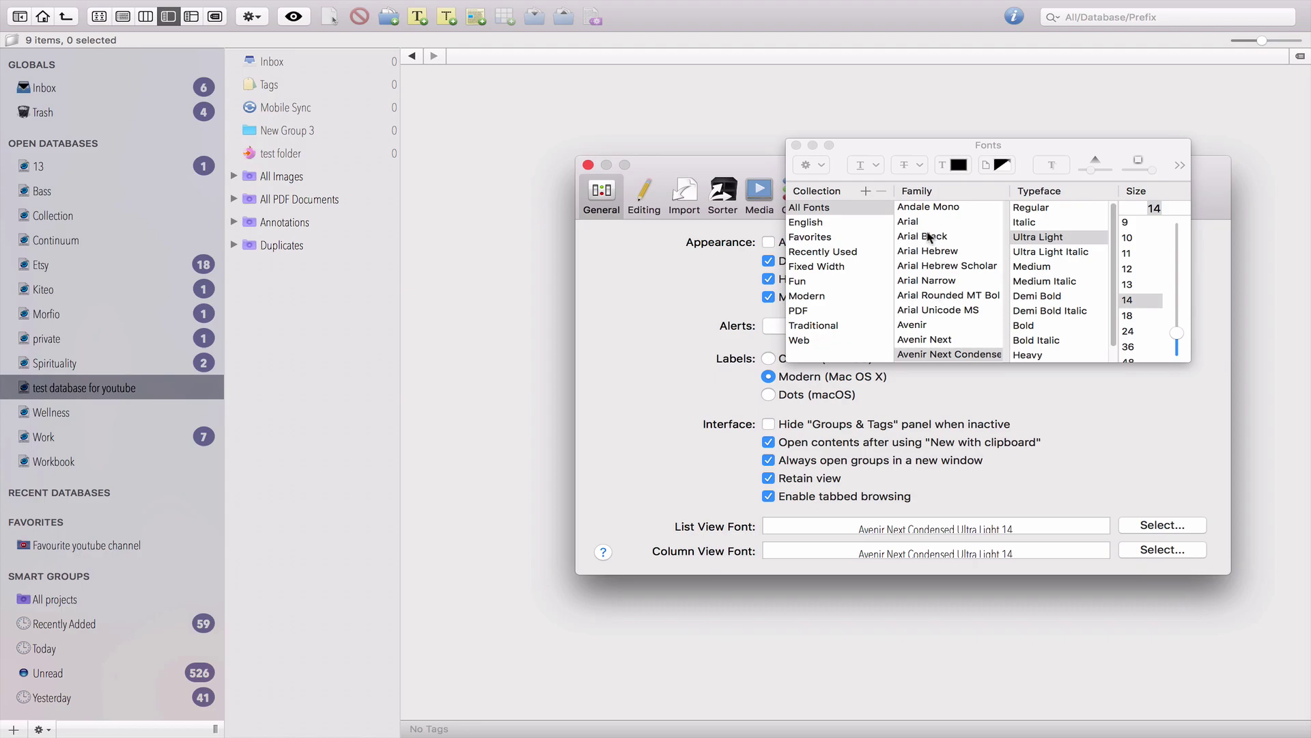
{"action": "left_click", "coordinate": [1058, 342]}
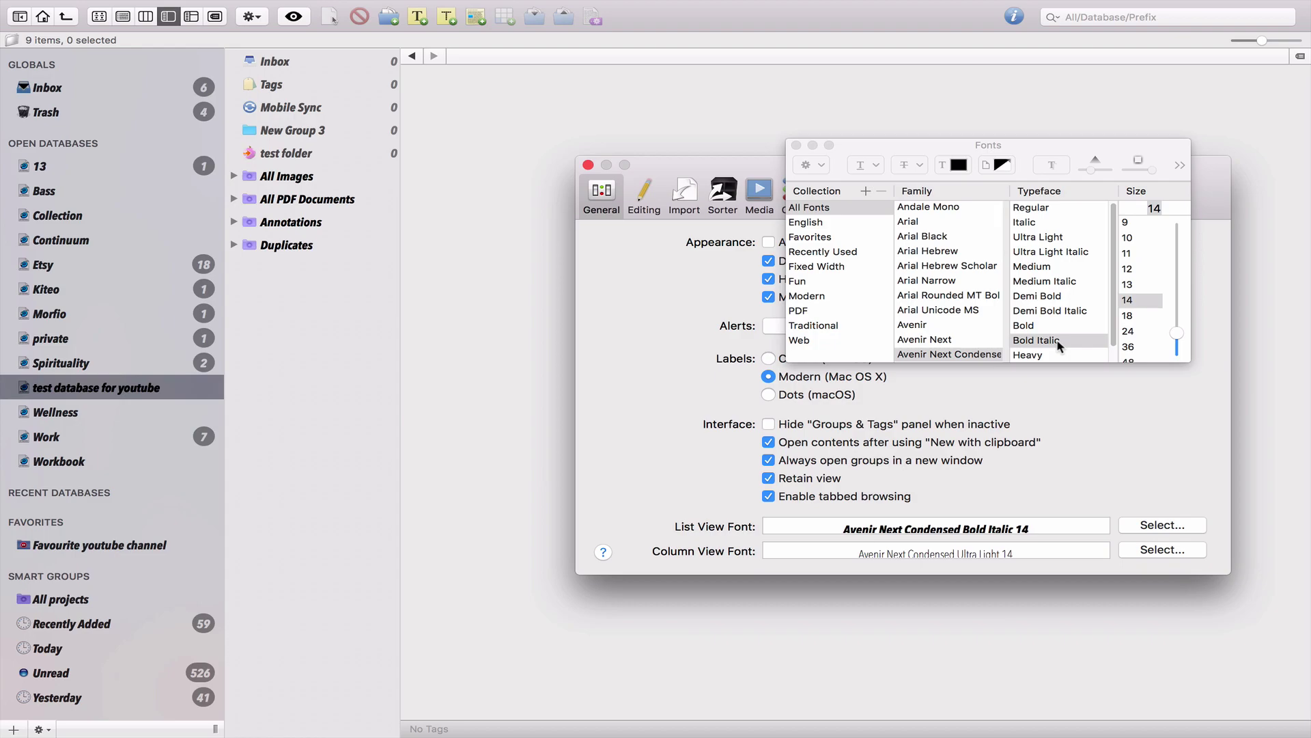
{"action": "left_click", "coordinate": [1055, 312]}
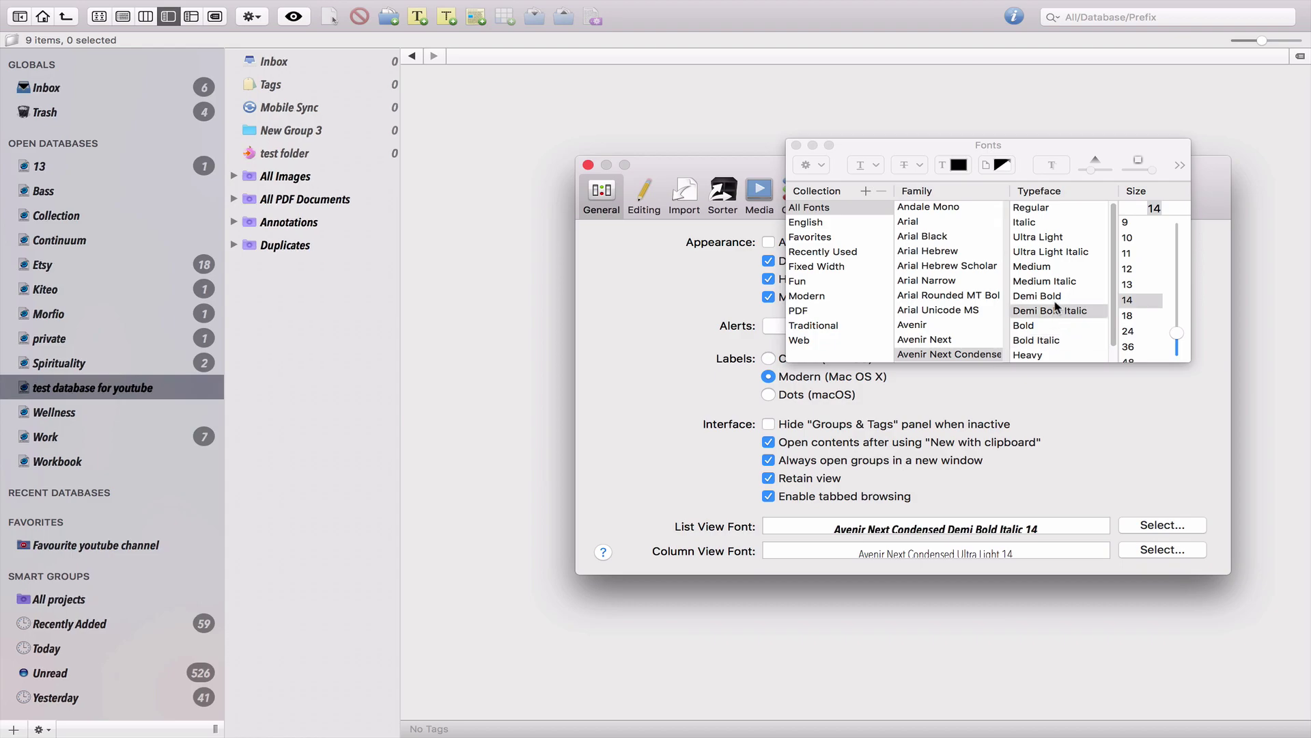
{"action": "left_click", "coordinate": [1057, 297]}
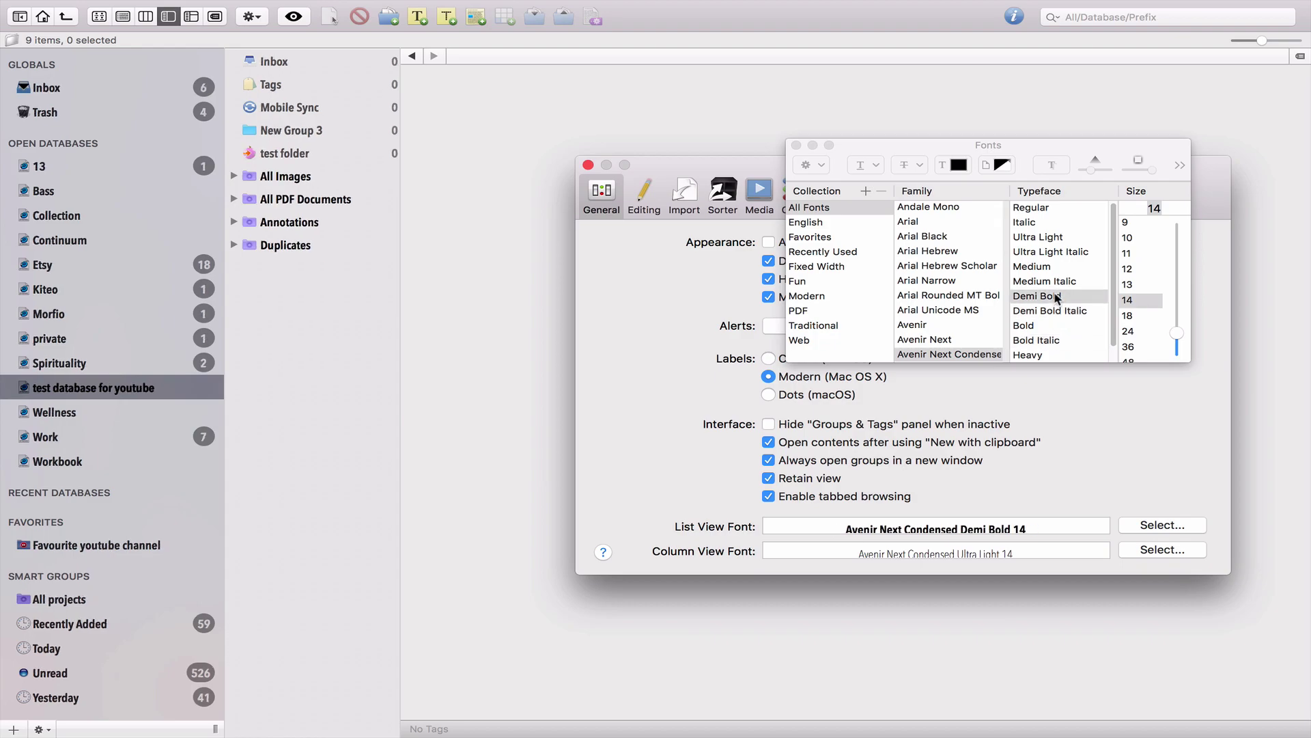
{"action": "left_click", "coordinate": [1042, 225]}
{"action": "left_click", "coordinate": [1045, 237]}
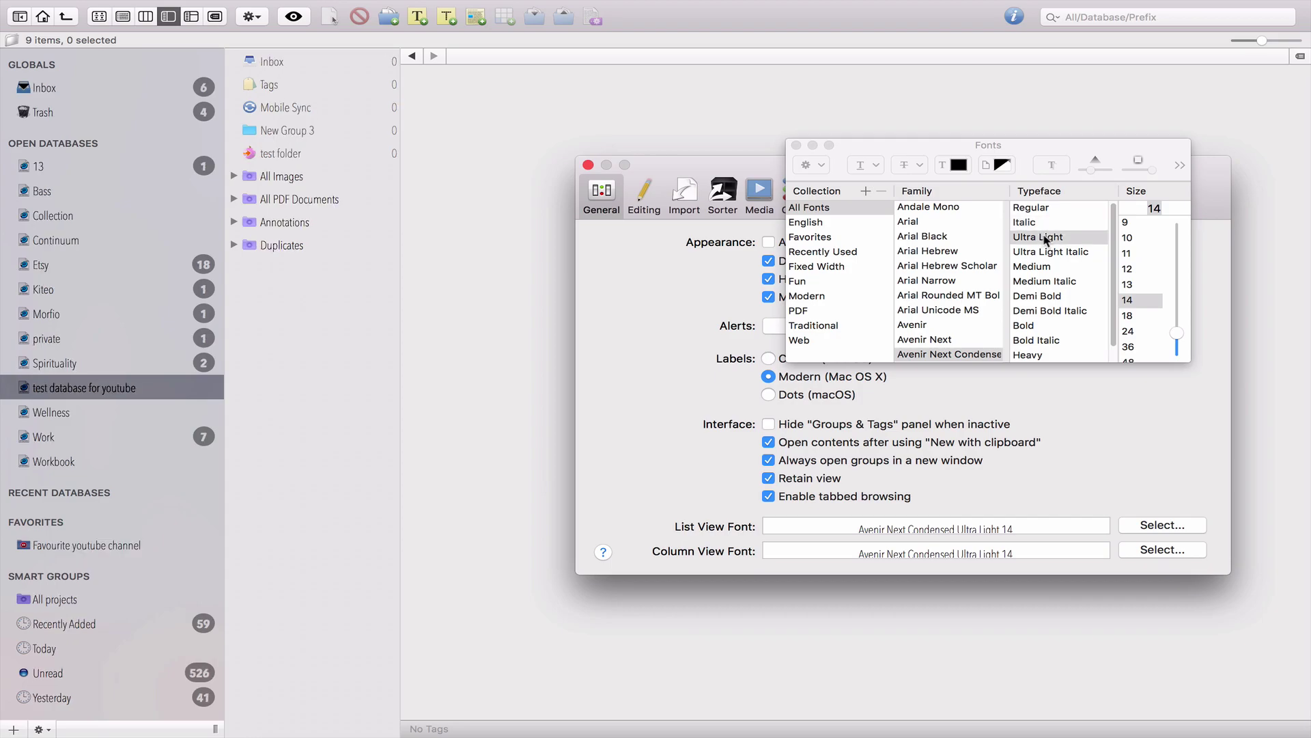
Browse the font families and try DIN Alternate as the list view font.
{"action": "scroll", "coordinate": [932, 319], "scroll_direction": "down", "scroll_amount": 10}
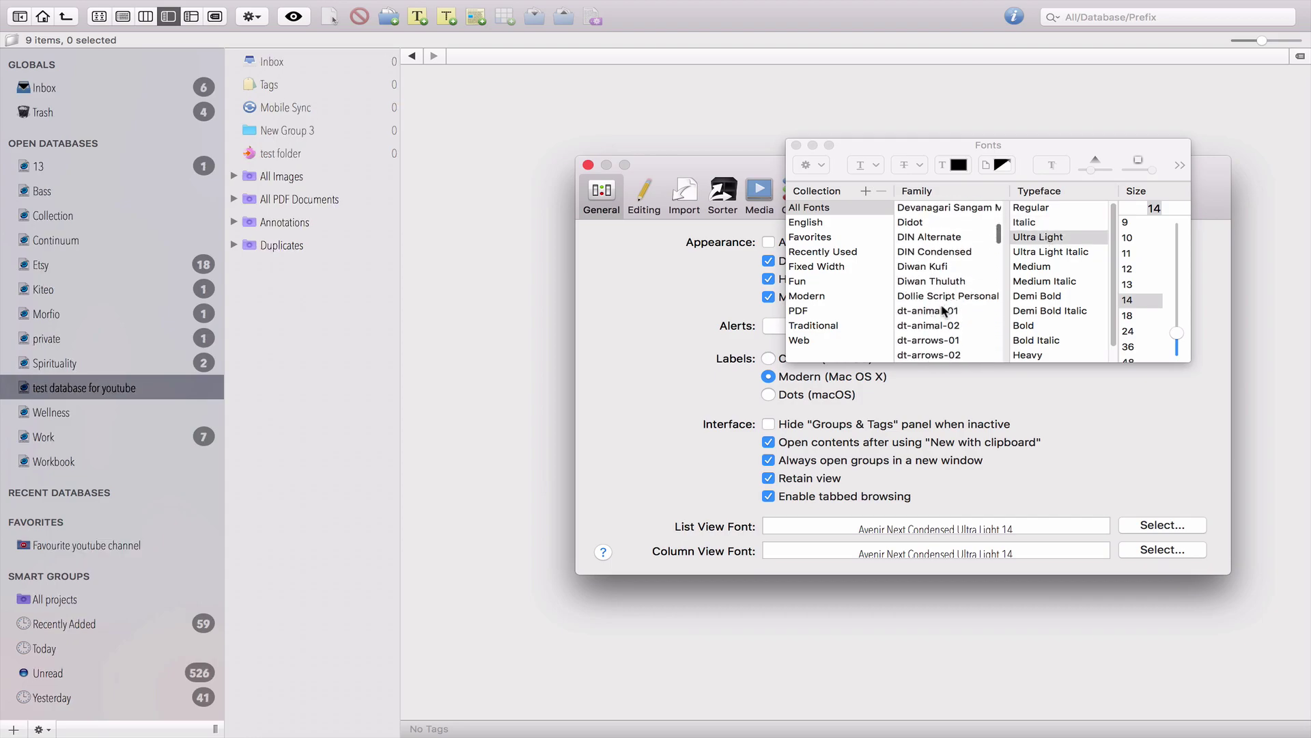
{"action": "scroll", "coordinate": [950, 298], "scroll_direction": "up", "scroll_amount": 2}
{"action": "left_click", "coordinate": [936, 277]}
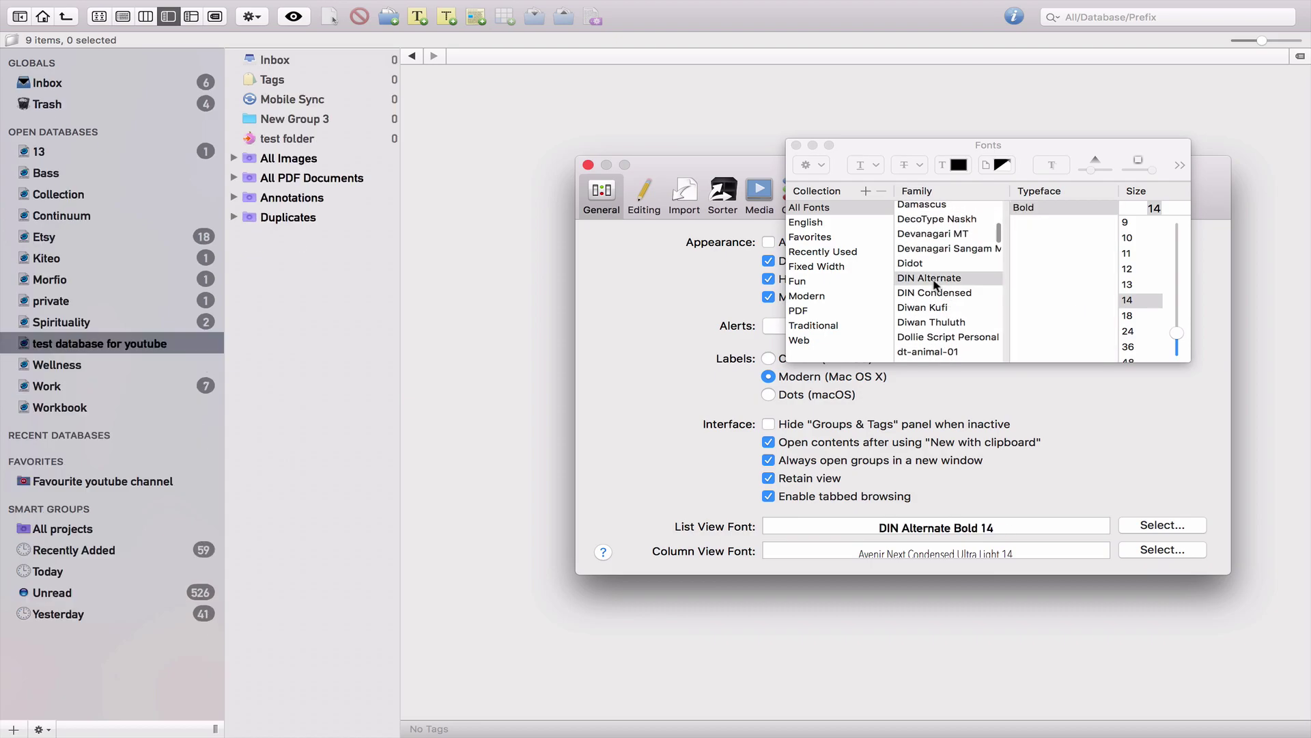
{"action": "scroll", "coordinate": [934, 294], "scroll_direction": "down", "scroll_amount": 15}
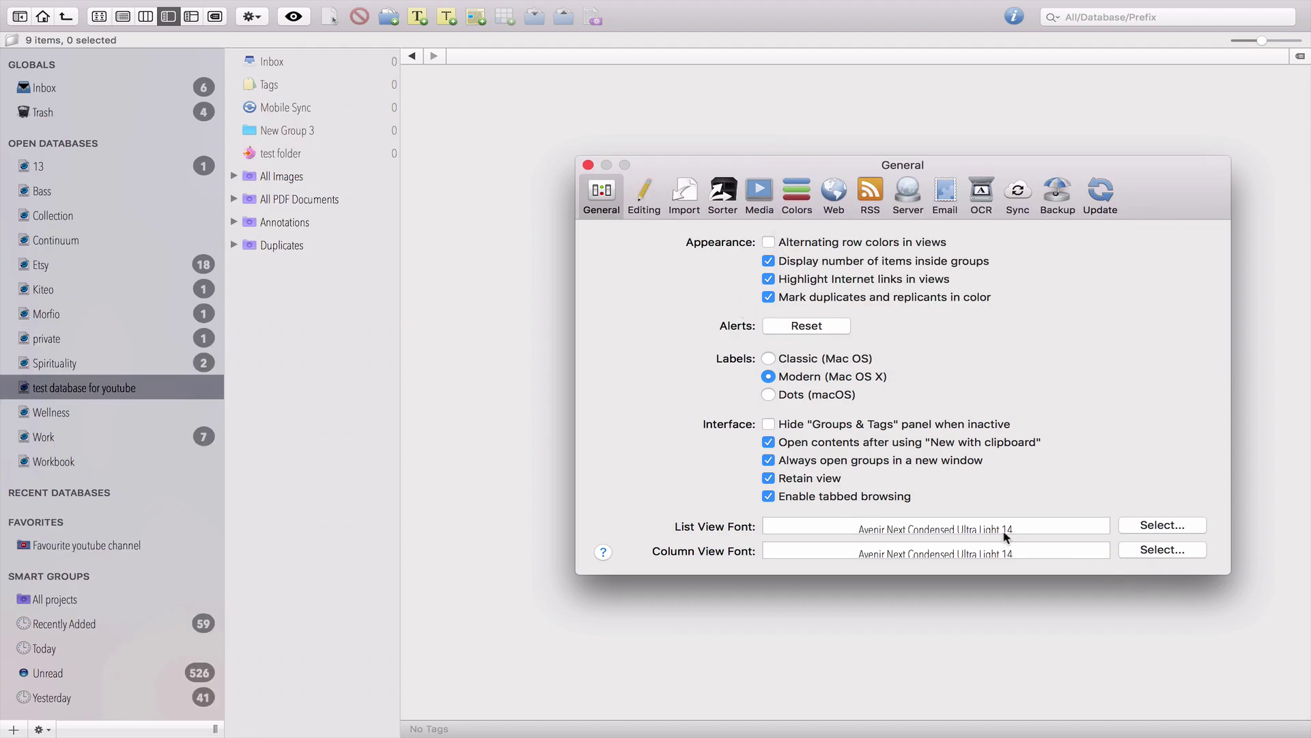
Try list view font sizes 37 and 18, set the size back to 14, and close the font chooser.
{"action": "left_click", "coordinate": [1180, 524]}
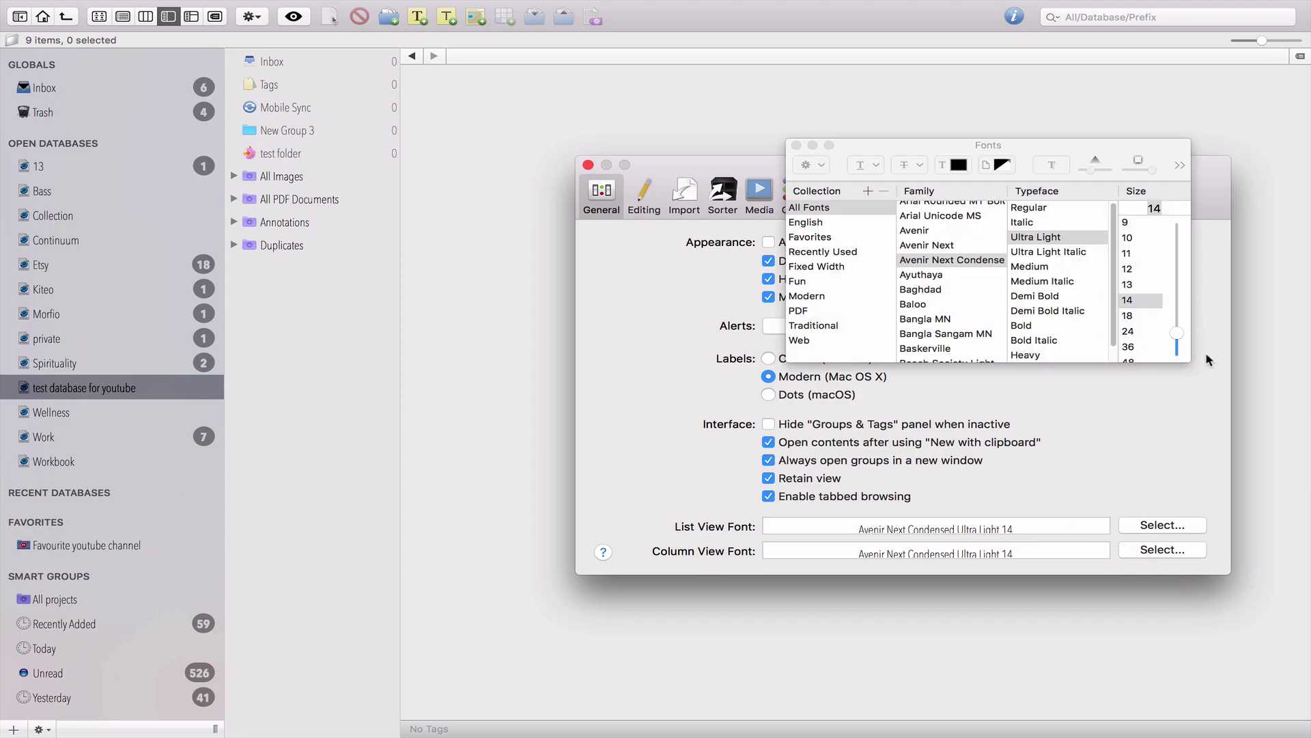
{"action": "left_click_drag", "start_coordinate": [1176, 337], "coordinate": [1174, 305]}
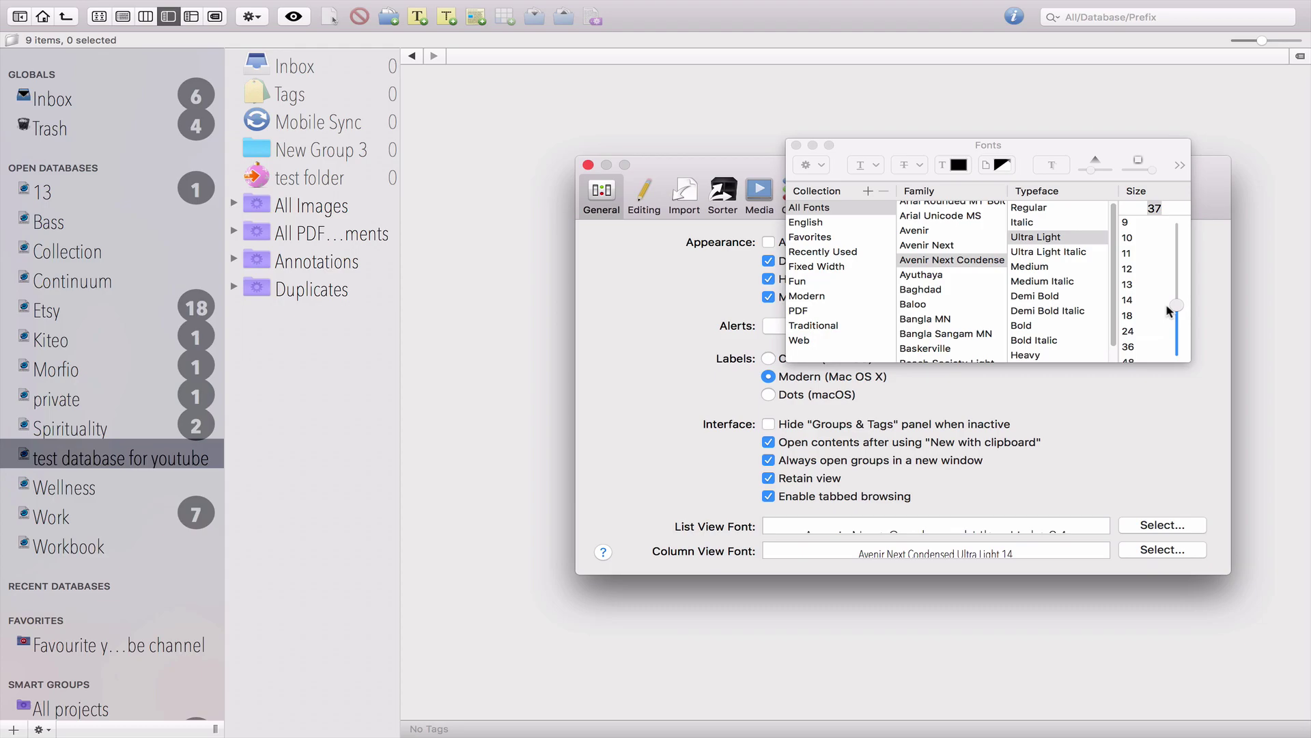
{"action": "left_click", "coordinate": [1128, 301]}
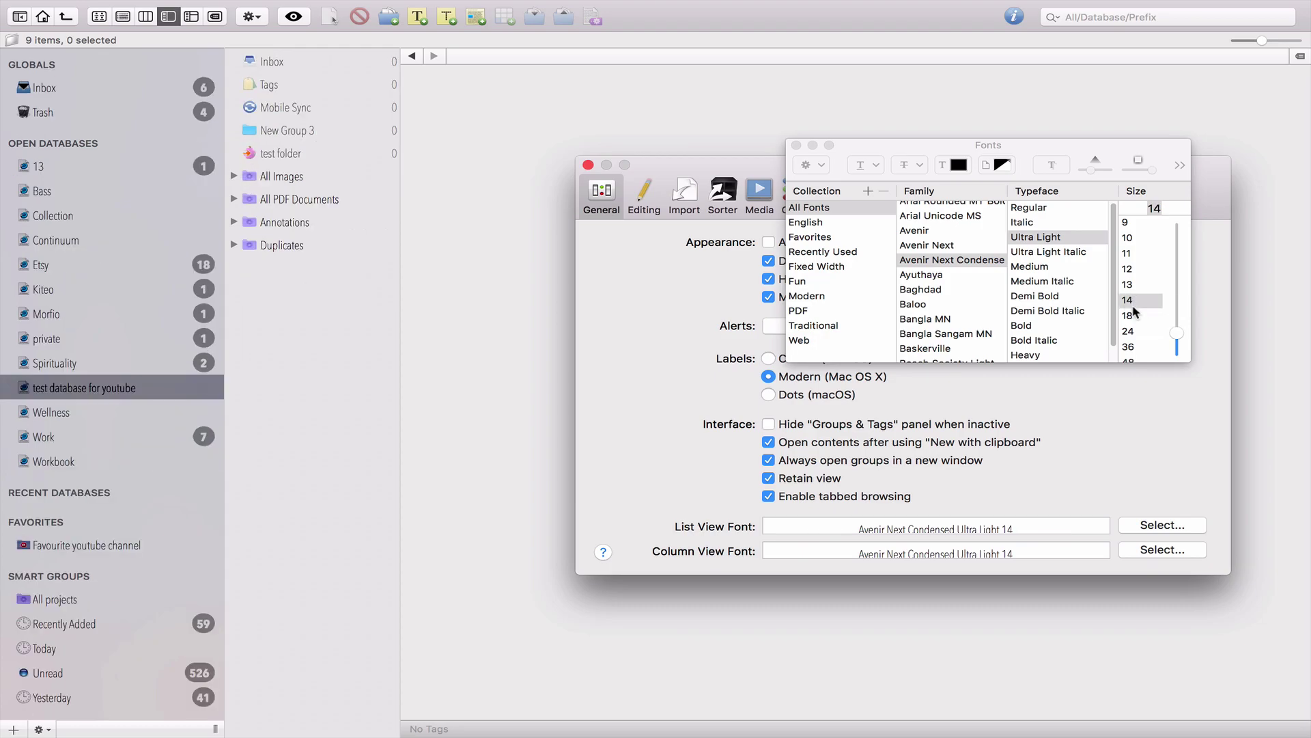
{"action": "left_click", "coordinate": [1134, 316]}
{"action": "left_click", "coordinate": [1133, 303]}
{"action": "left_click", "coordinate": [796, 144]}
Review the label and highlighting colour preferences, and compare the label names with the label choices offered for the test folder group.
{"action": "left_click", "coordinate": [803, 196]}
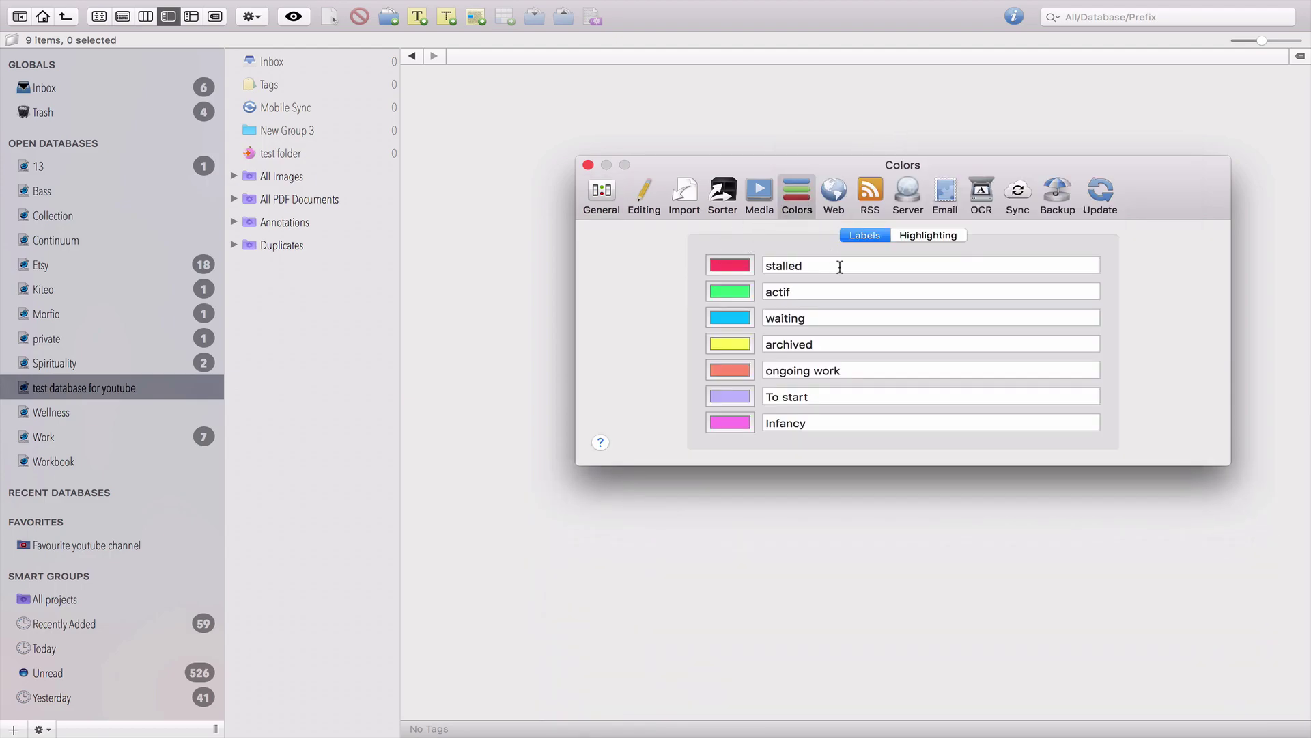
{"action": "left_click", "coordinate": [933, 235]}
{"action": "left_click", "coordinate": [866, 235]}
{"action": "right_click", "coordinate": [289, 157]}
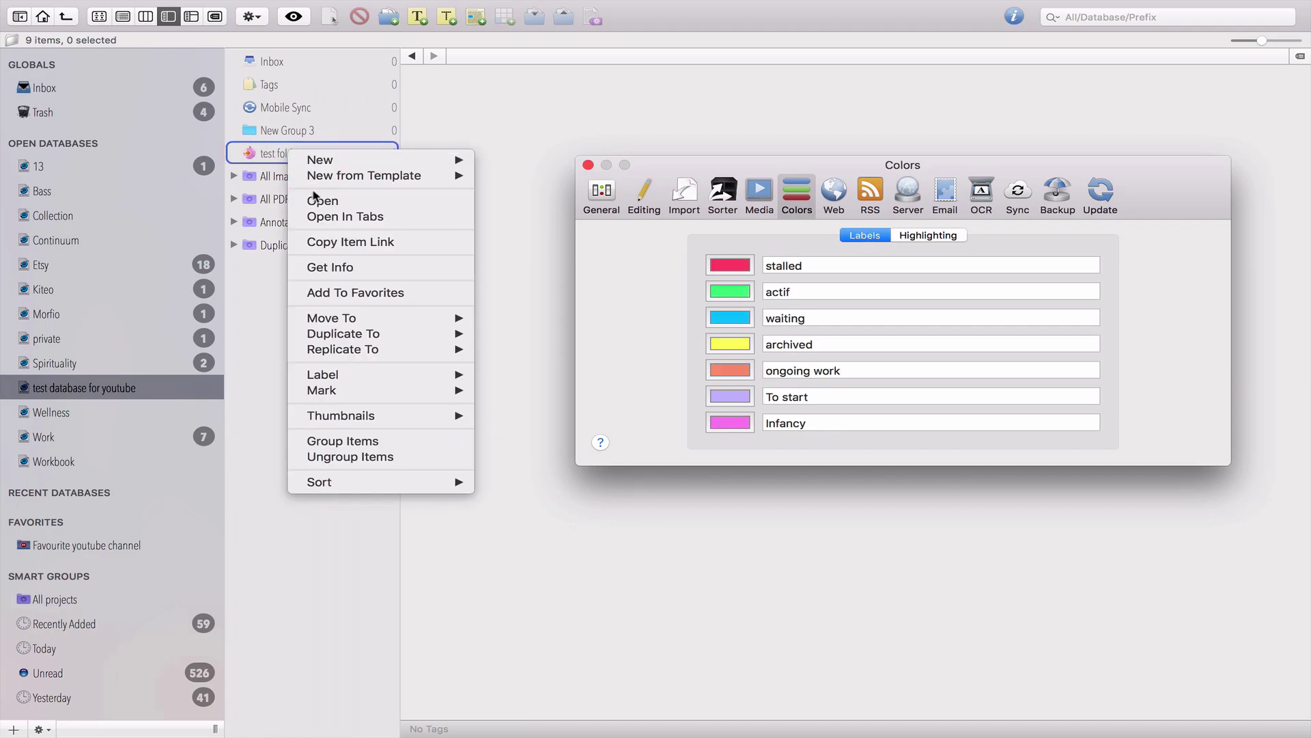
{"action": "mouse_move", "coordinate": [416, 378]}
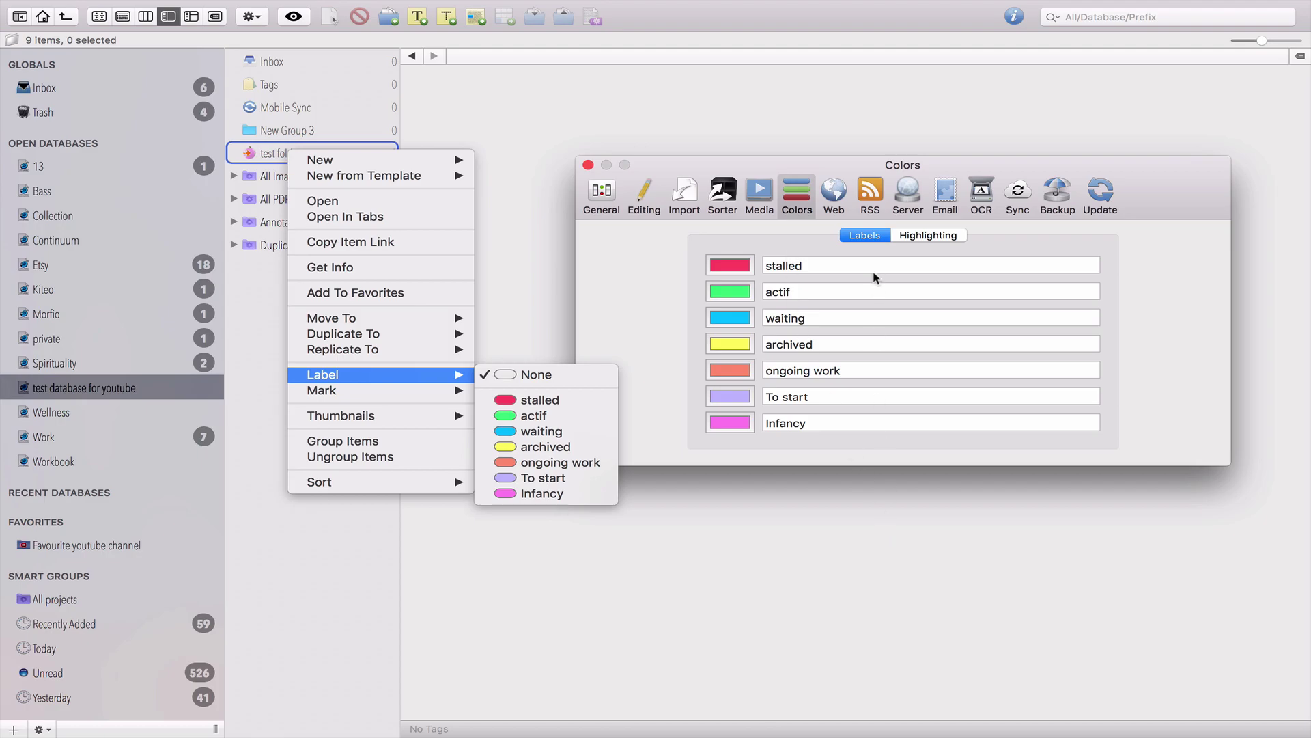
Inspect the colour picker for the "stalled" label without changing its colour, and view the highlighting colours.
{"action": "left_click", "coordinate": [742, 272]}
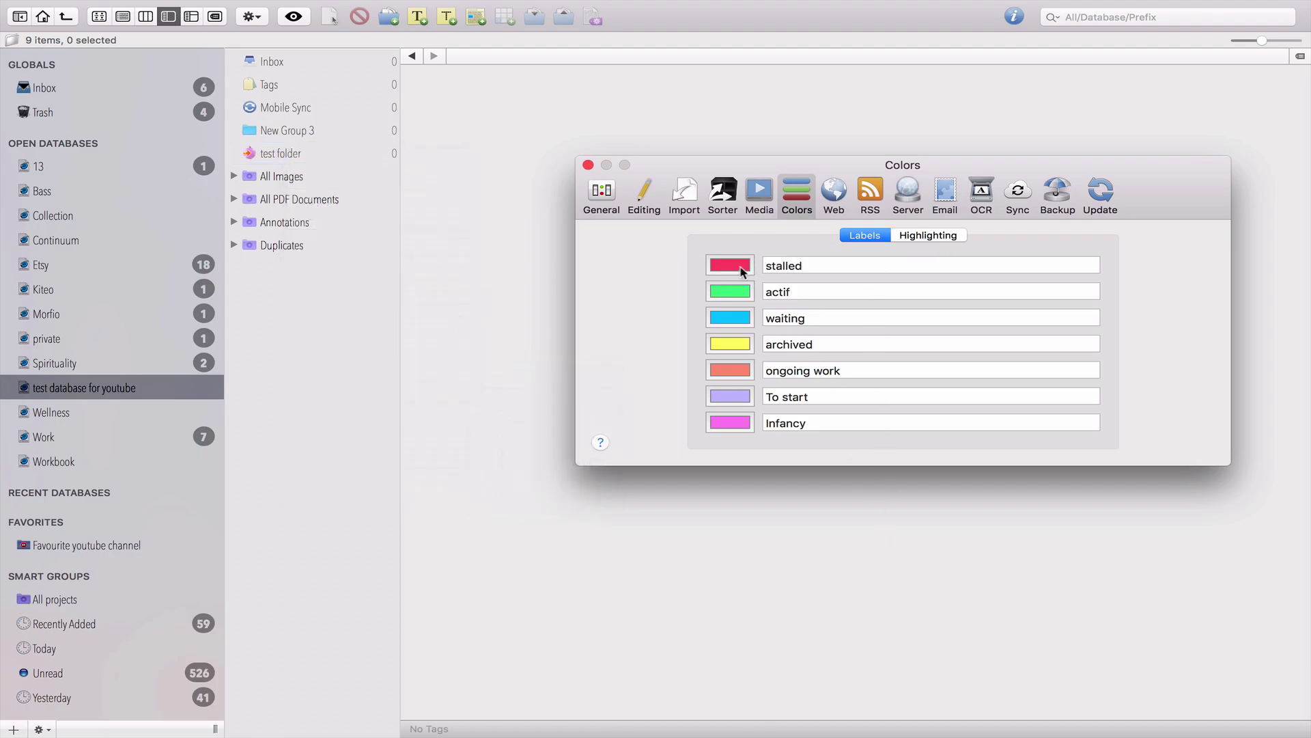
{"action": "left_click", "coordinate": [742, 272]}
{"action": "left_click_drag", "start_coordinate": [223, 468], "coordinate": [552, 214]}
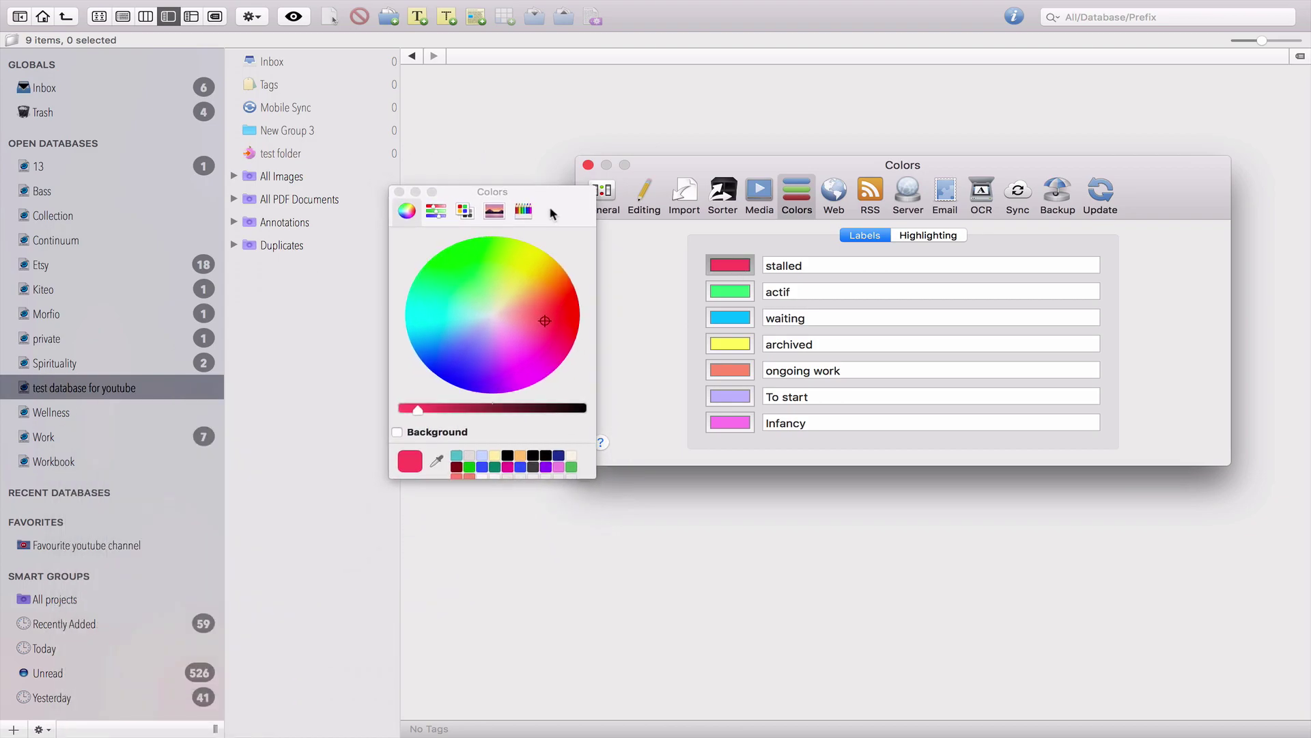
{"action": "left_click", "coordinate": [400, 193]}
{"action": "left_click", "coordinate": [945, 237]}
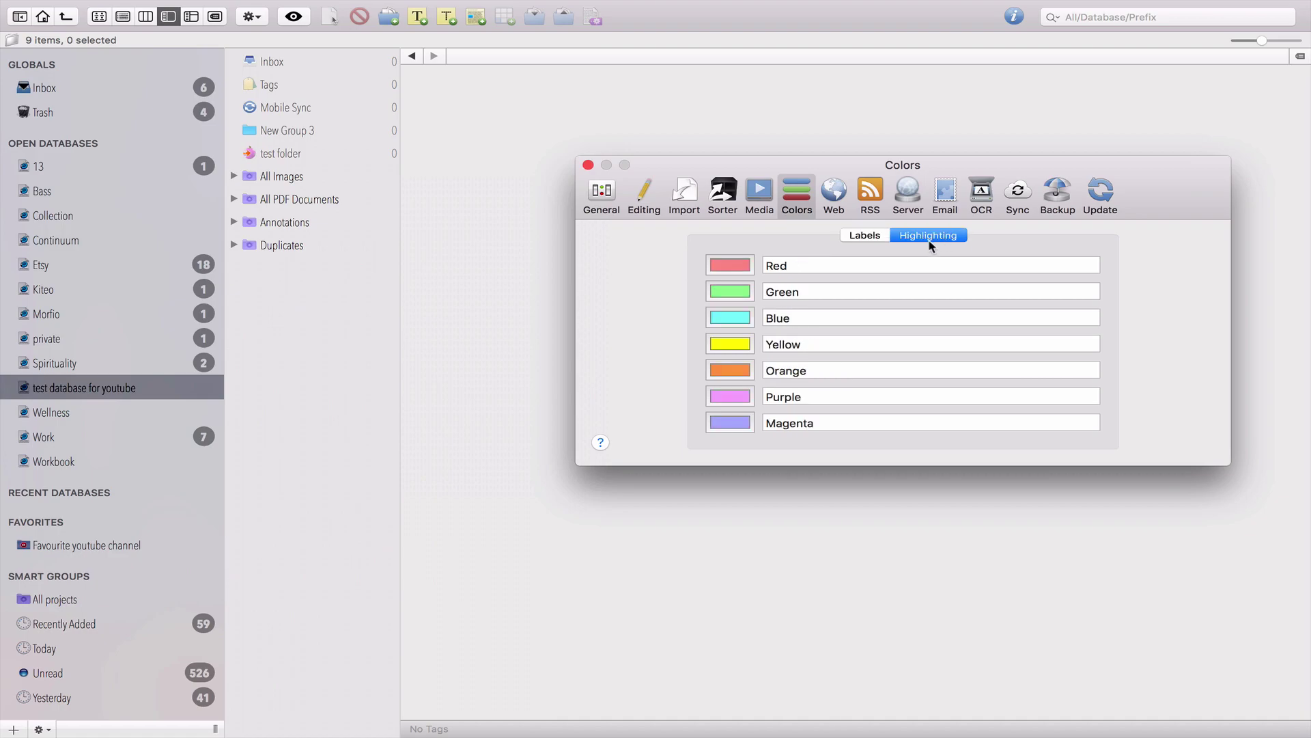
Close the colour preferences window and return to the test database for youtube.
{"action": "left_click", "coordinate": [588, 165]}
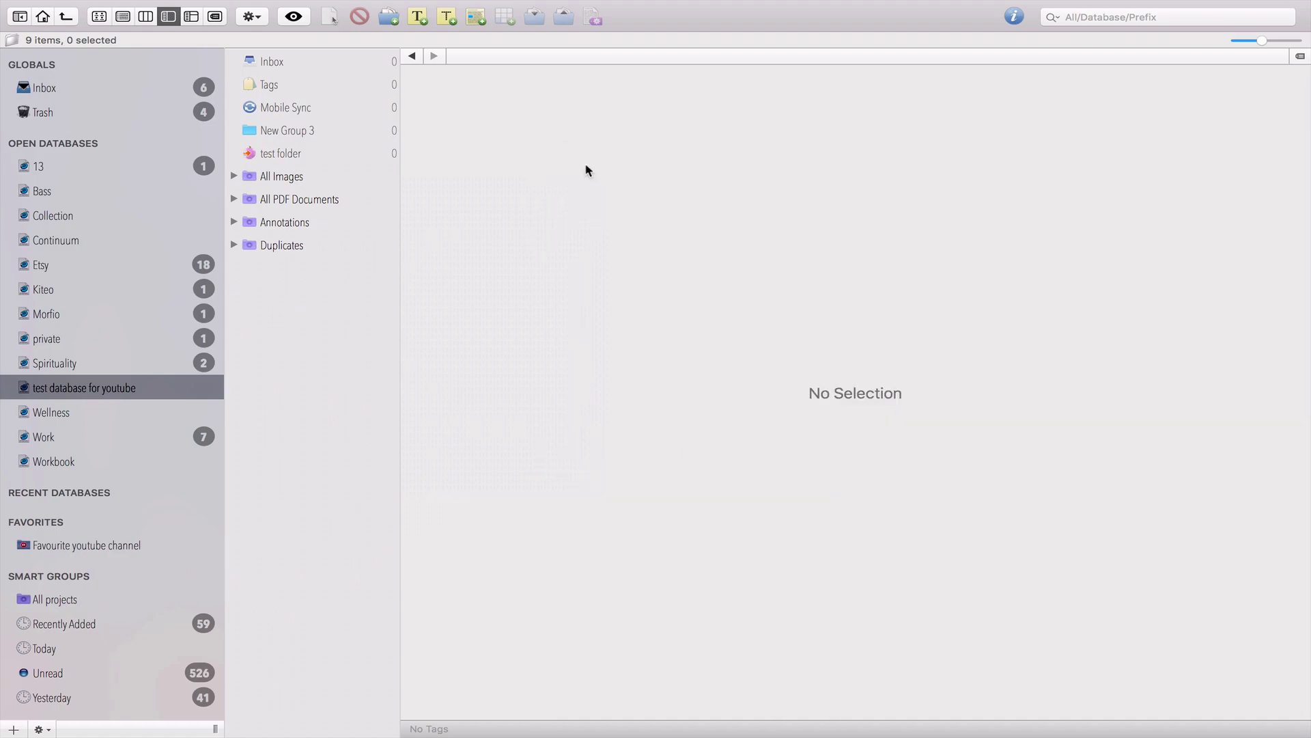
{"action": "mouse_move", "coordinate": [527, 4]}
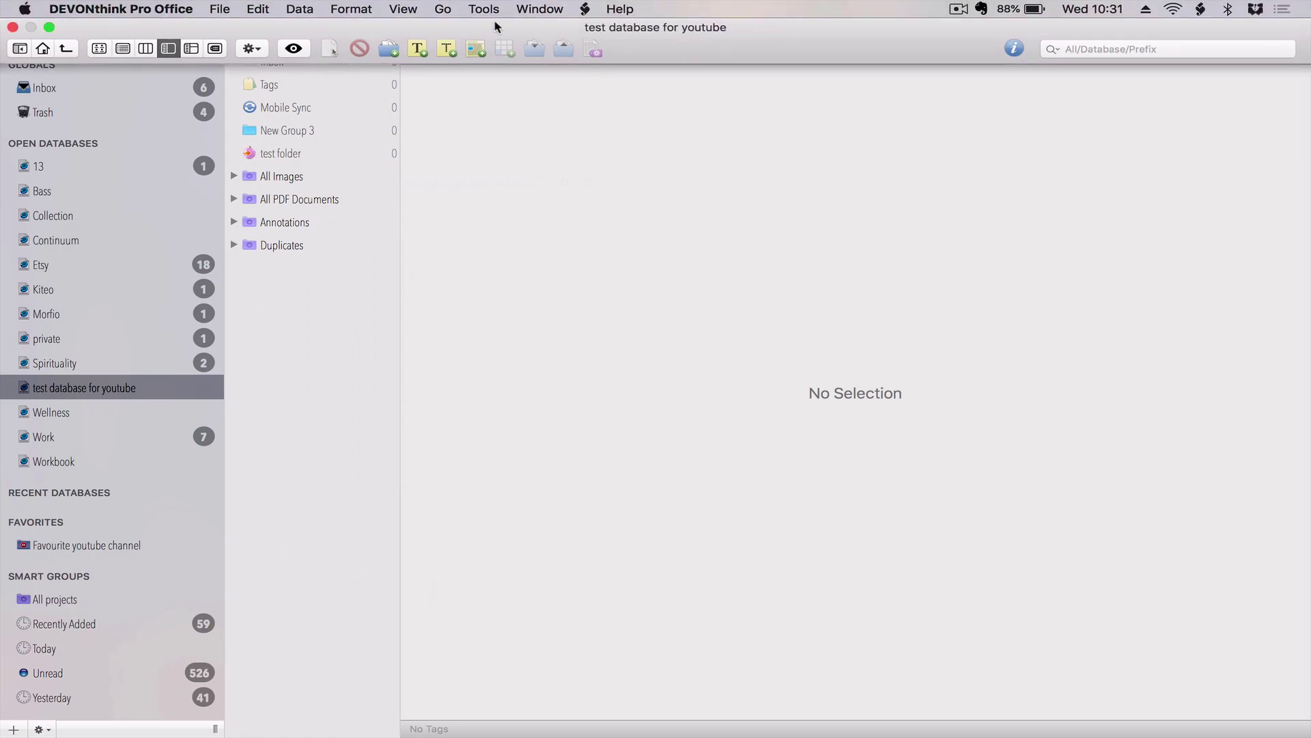
{"action": "left_click", "coordinate": [620, 9]}
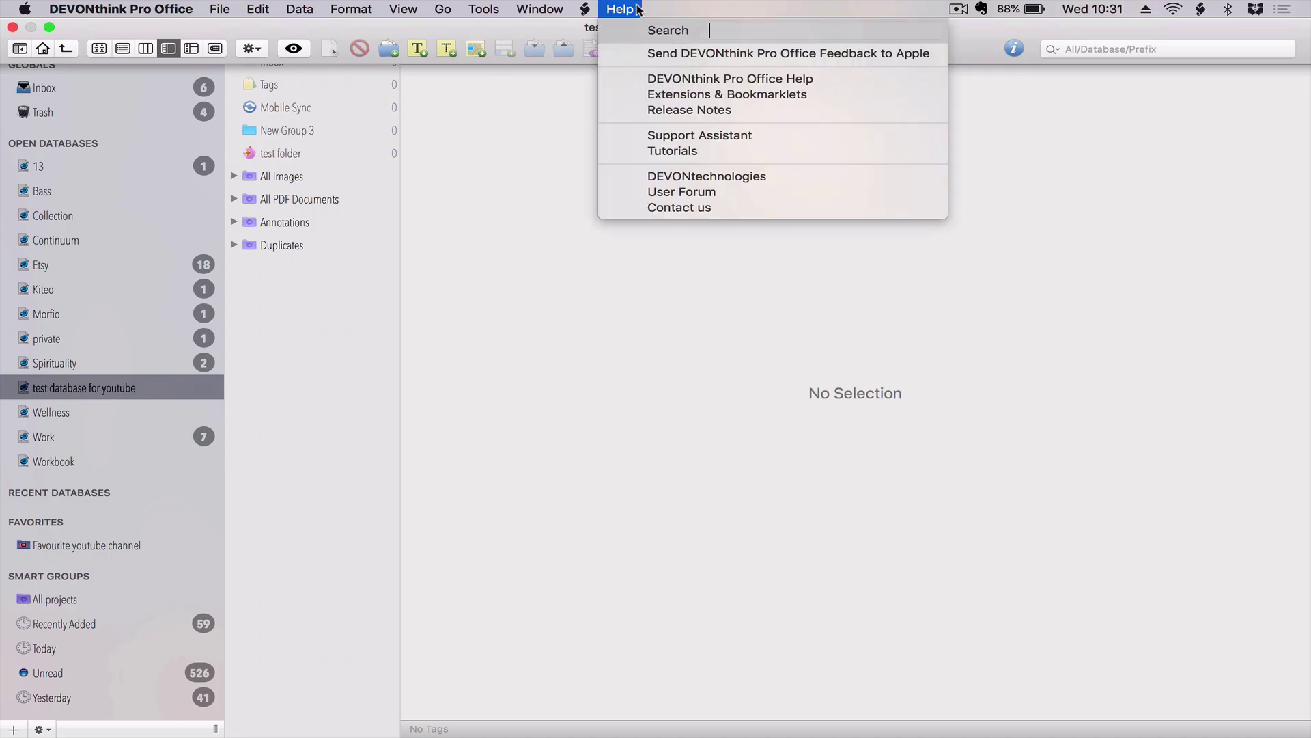
{"action": "left_click", "coordinate": [462, 338]}
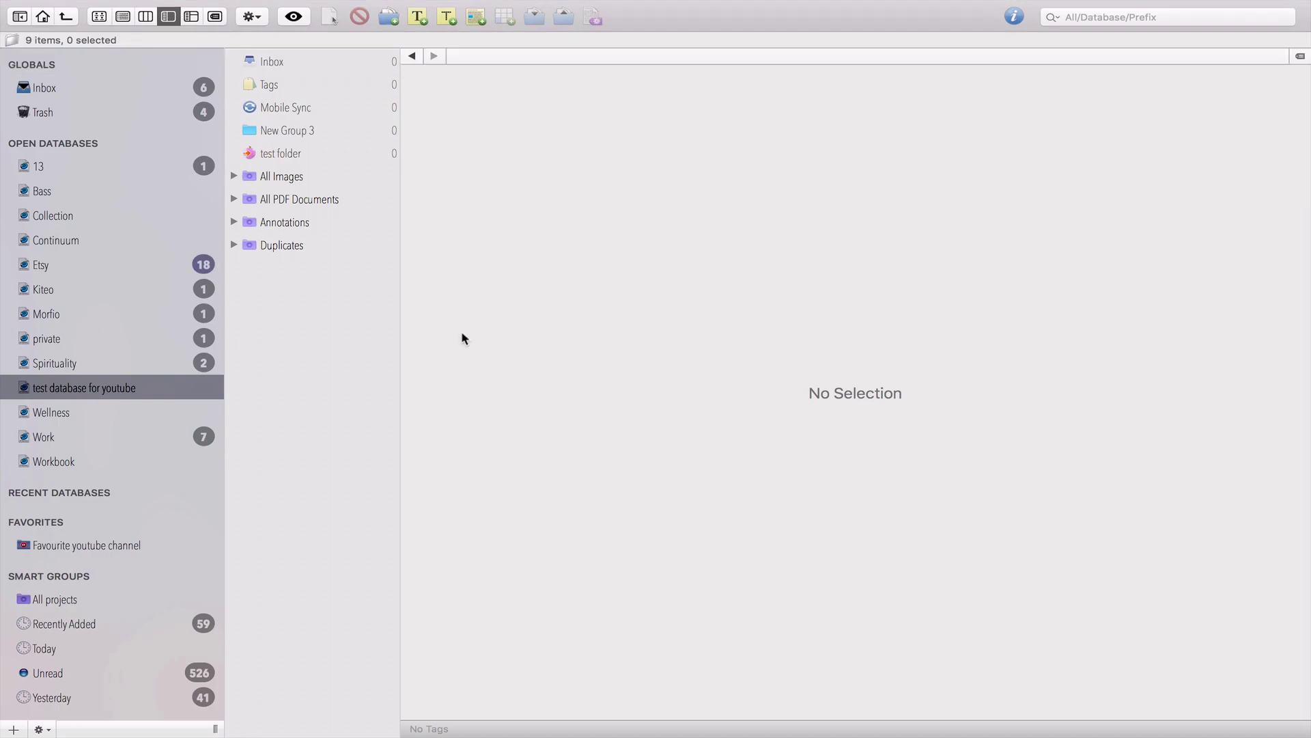
Rename the group New Group 3 as "template research".
{"action": "left_click", "coordinate": [305, 134]}
{"action": "double_click", "coordinate": [305, 133]}
{"action": "left_click", "coordinate": [300, 131]}
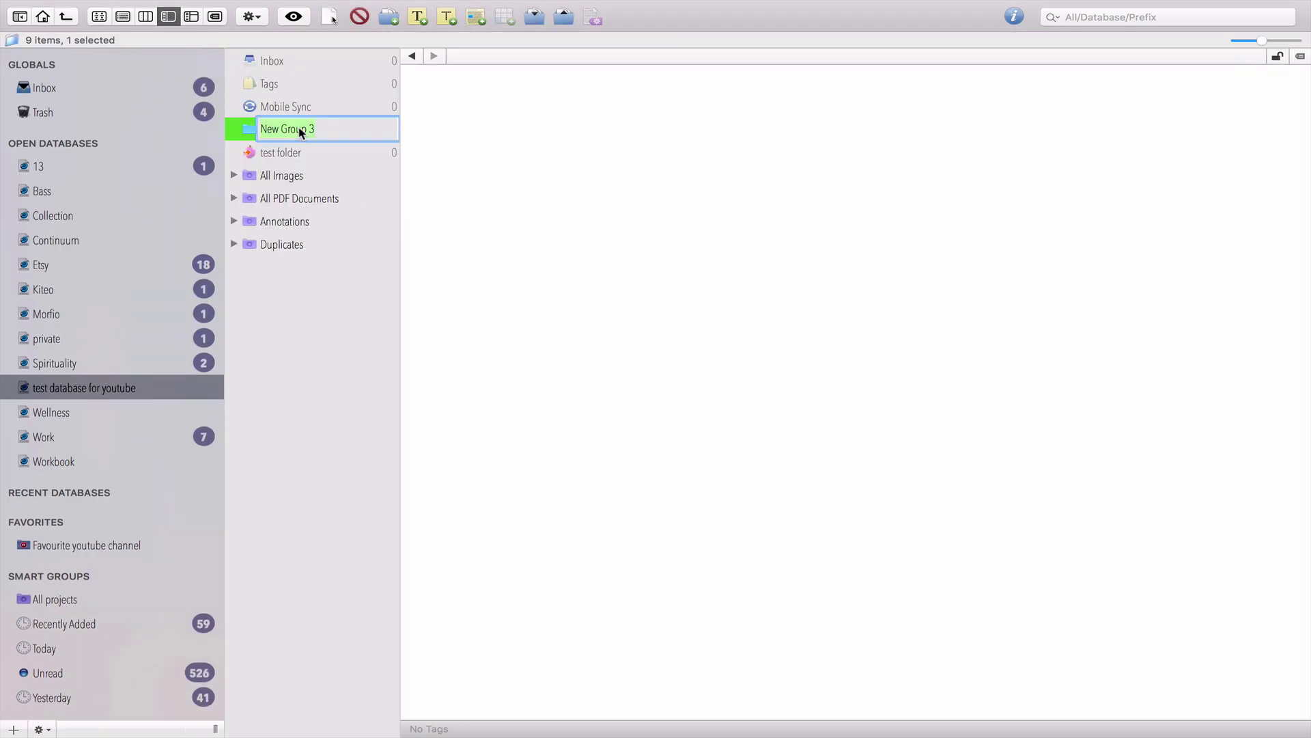
{"action": "type", "text": "template research"}
{"action": "key", "text": "Return"}
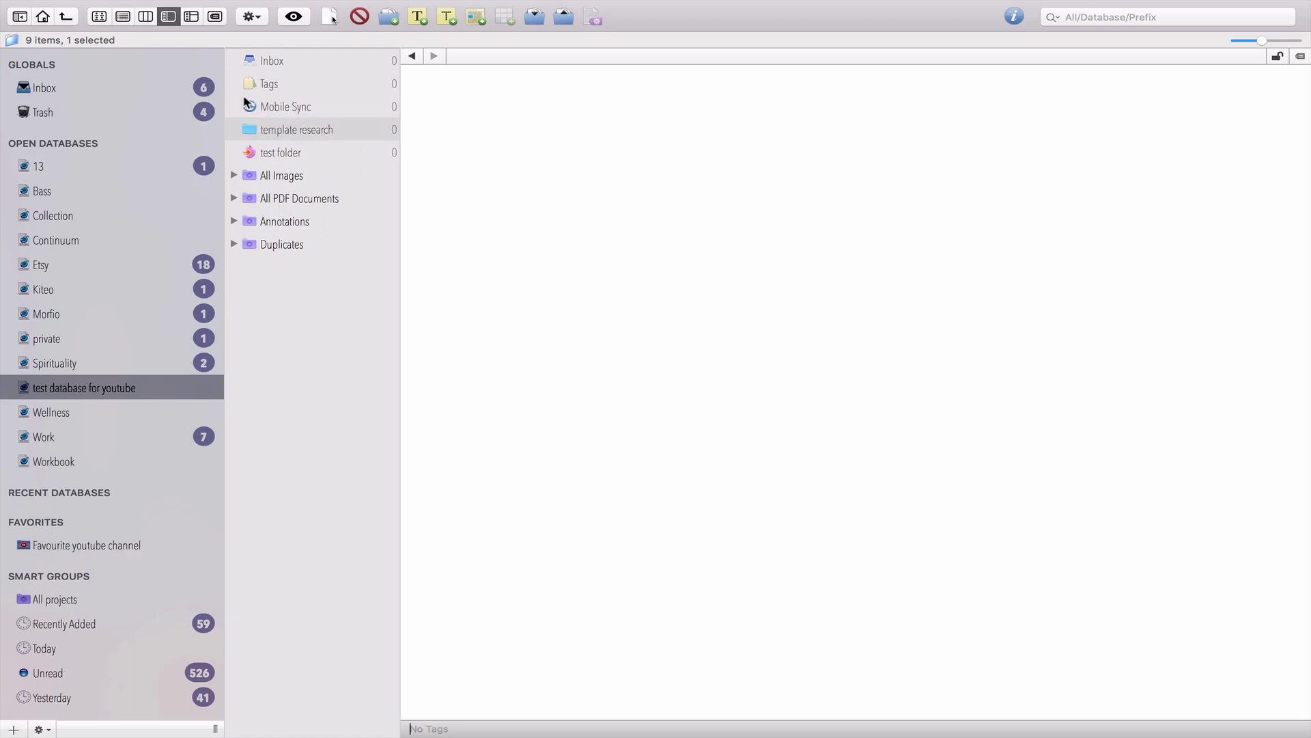
{"action": "left_click", "coordinate": [726, 269]}
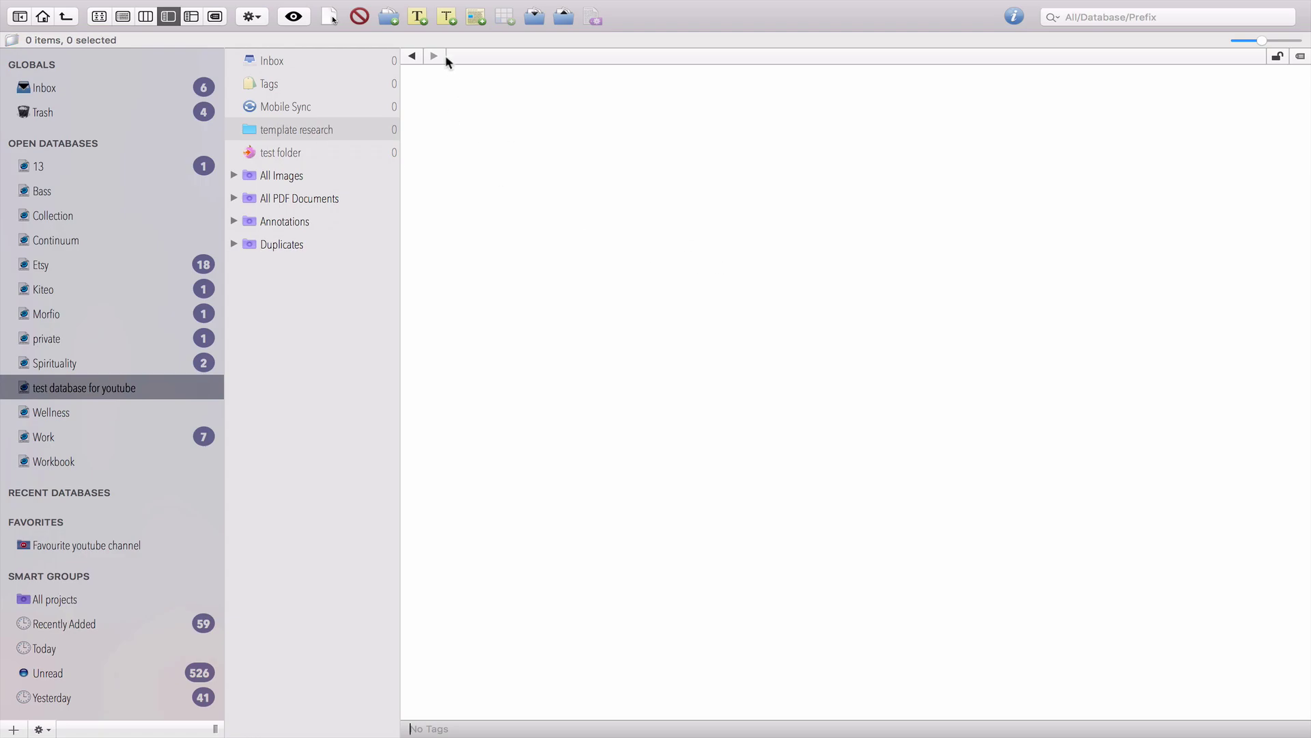
Add a new group and place it inside the template research group.
{"action": "left_click", "coordinate": [391, 18]}
{"action": "left_click", "coordinate": [408, 232]}
{"action": "left_click", "coordinate": [247, 128]}
{"action": "left_click_drag", "start_coordinate": [249, 132], "coordinate": [248, 151]}
{"action": "left_click", "coordinate": [286, 130]}
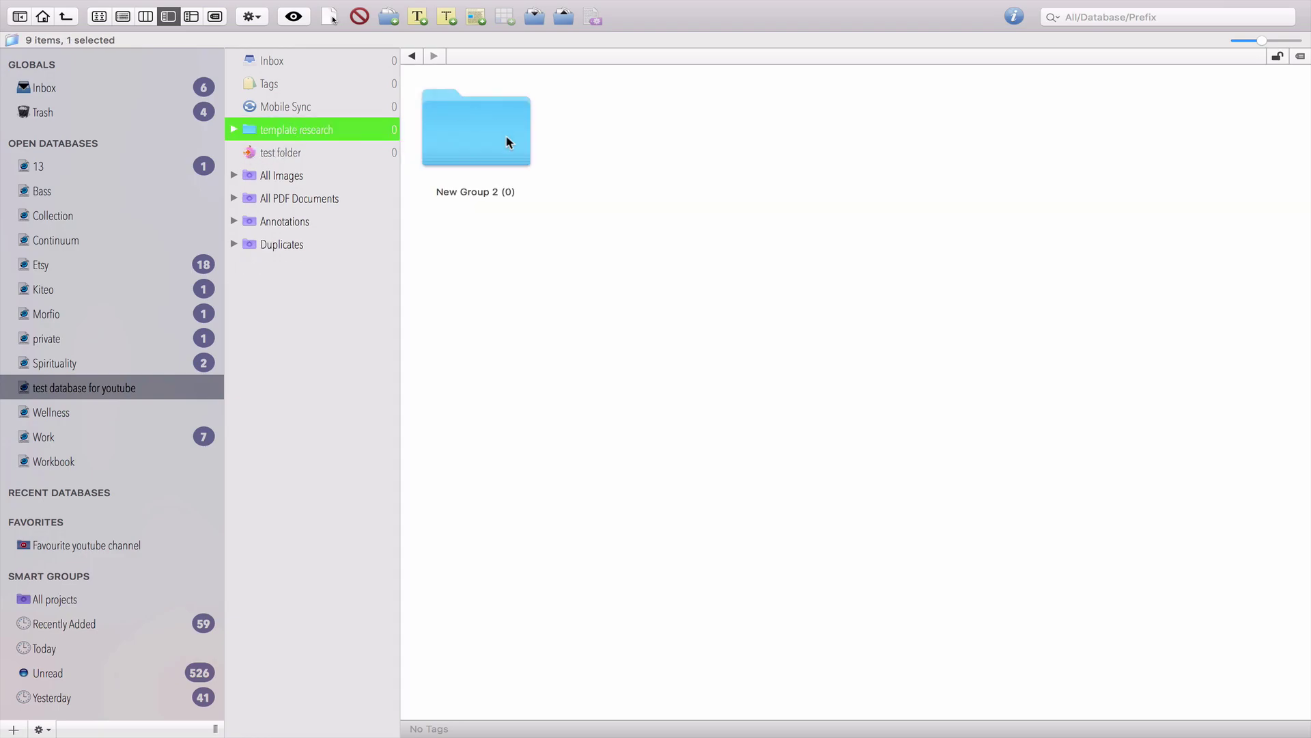
{"action": "left_click", "coordinate": [313, 129]}
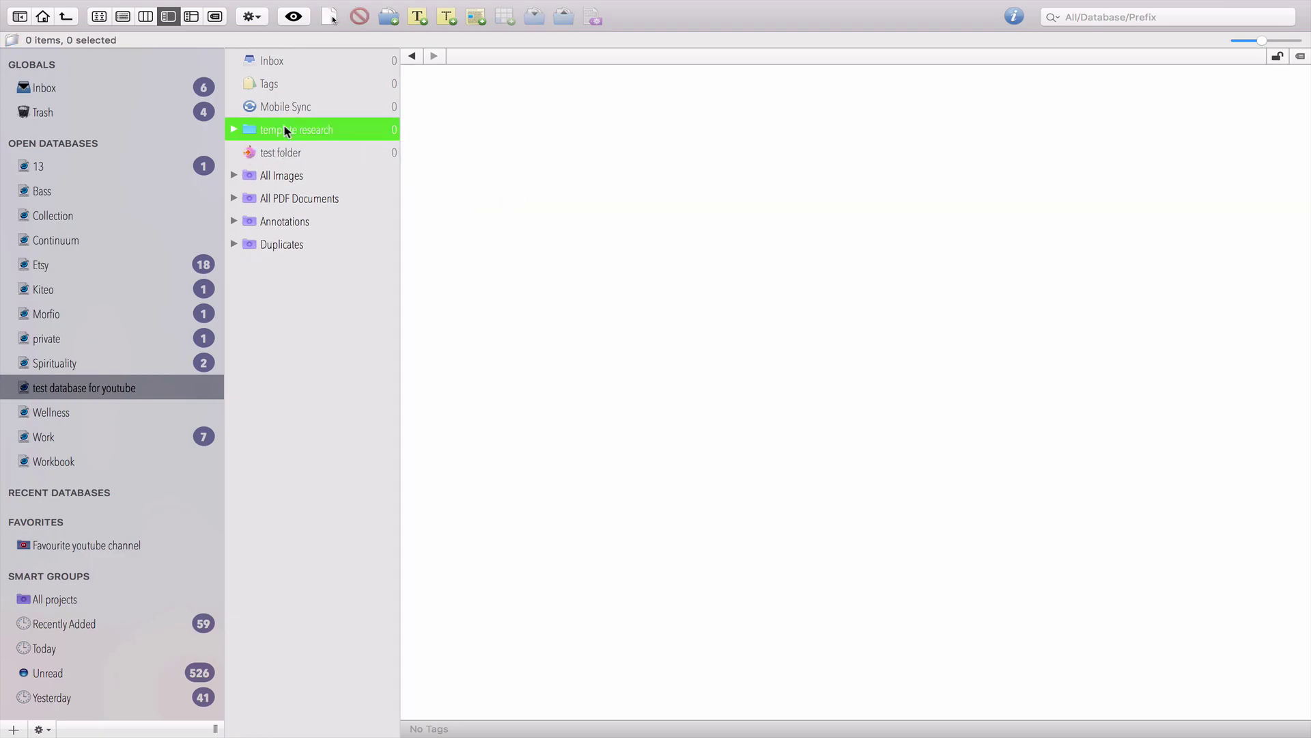
Expand the template research group and rename its new subgroup "articles".
{"action": "left_click", "coordinate": [233, 129]}
{"action": "left_click", "coordinate": [293, 154]}
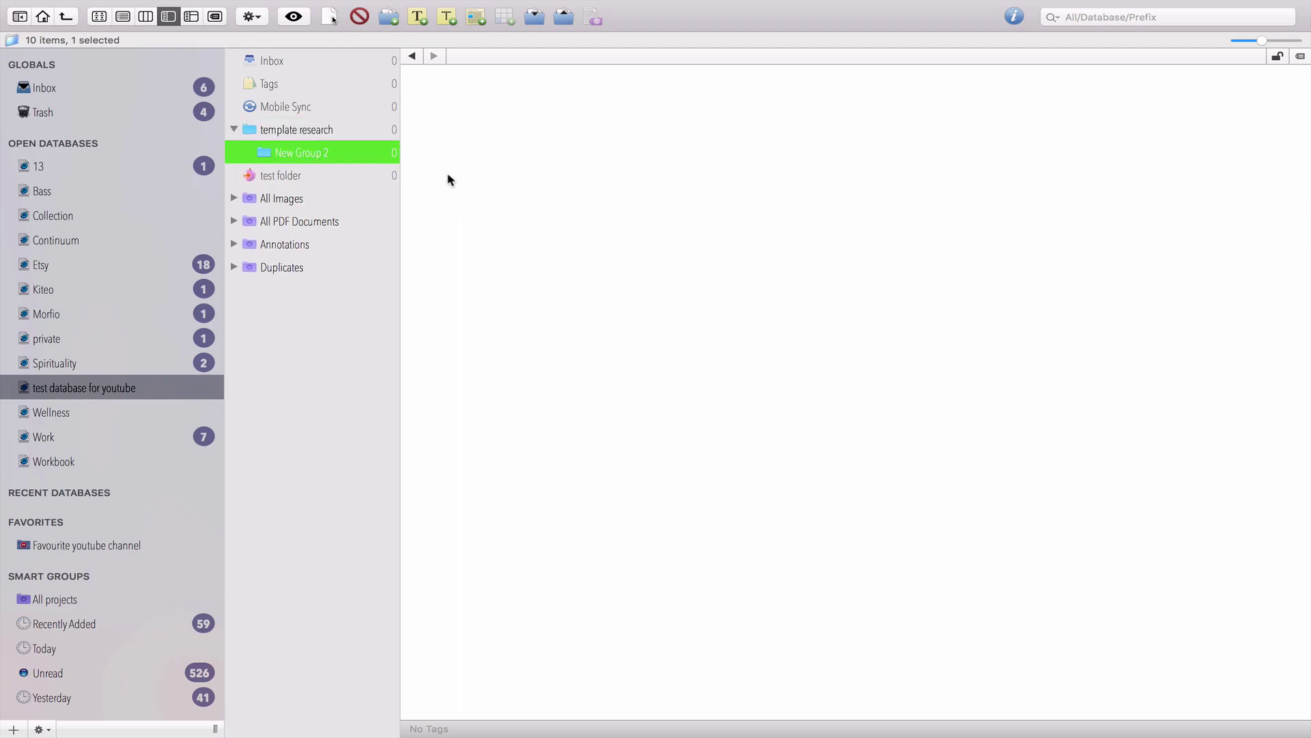
{"action": "left_click", "coordinate": [325, 155]}
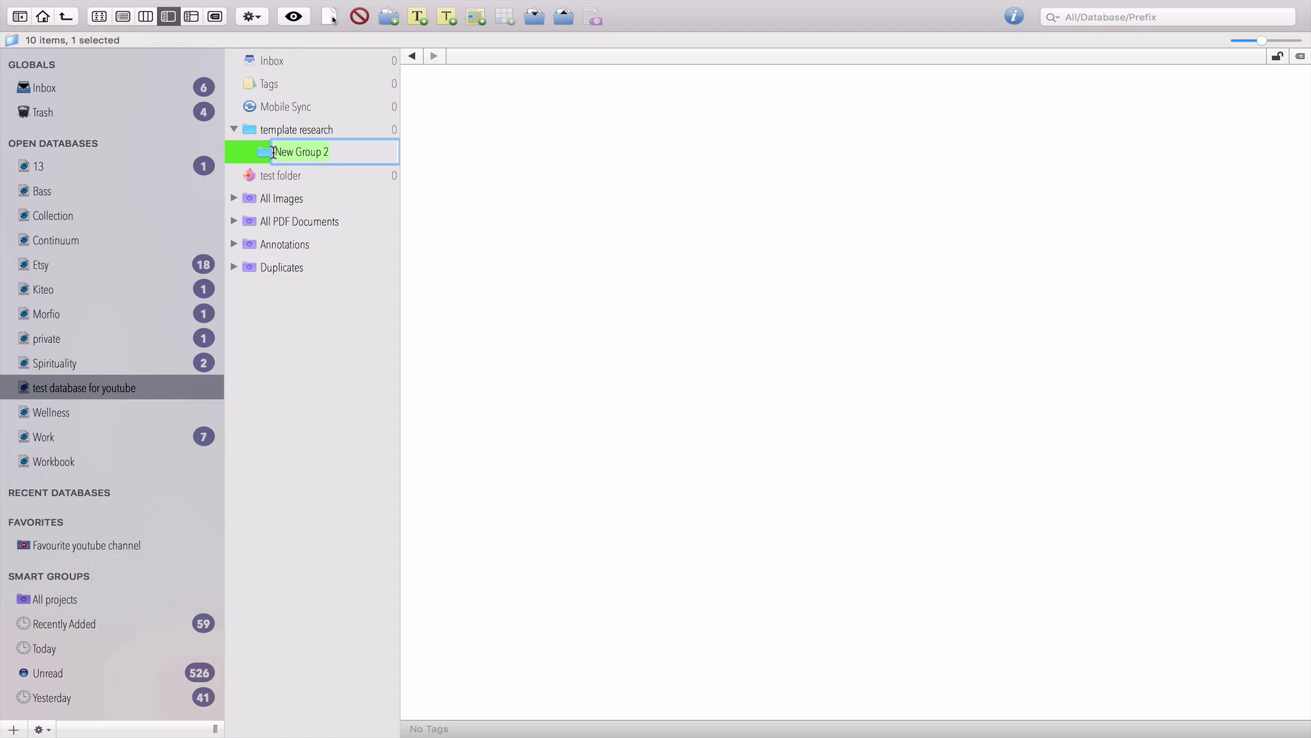
{"action": "type", "text": "articles"}
{"action": "key", "text": "Return"}
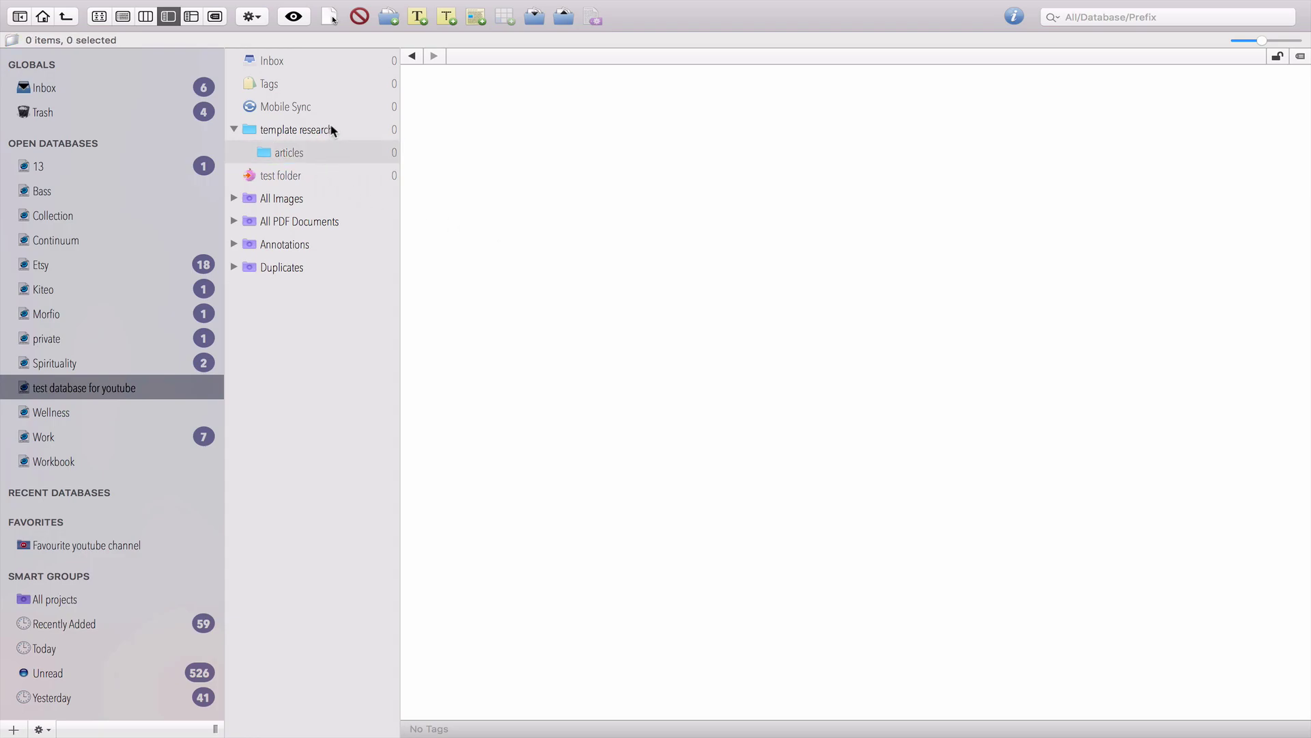
Add a second subgroup named "Websites" inside the template research group.
{"action": "left_click", "coordinate": [331, 129]}
{"action": "left_click", "coordinate": [389, 17]}
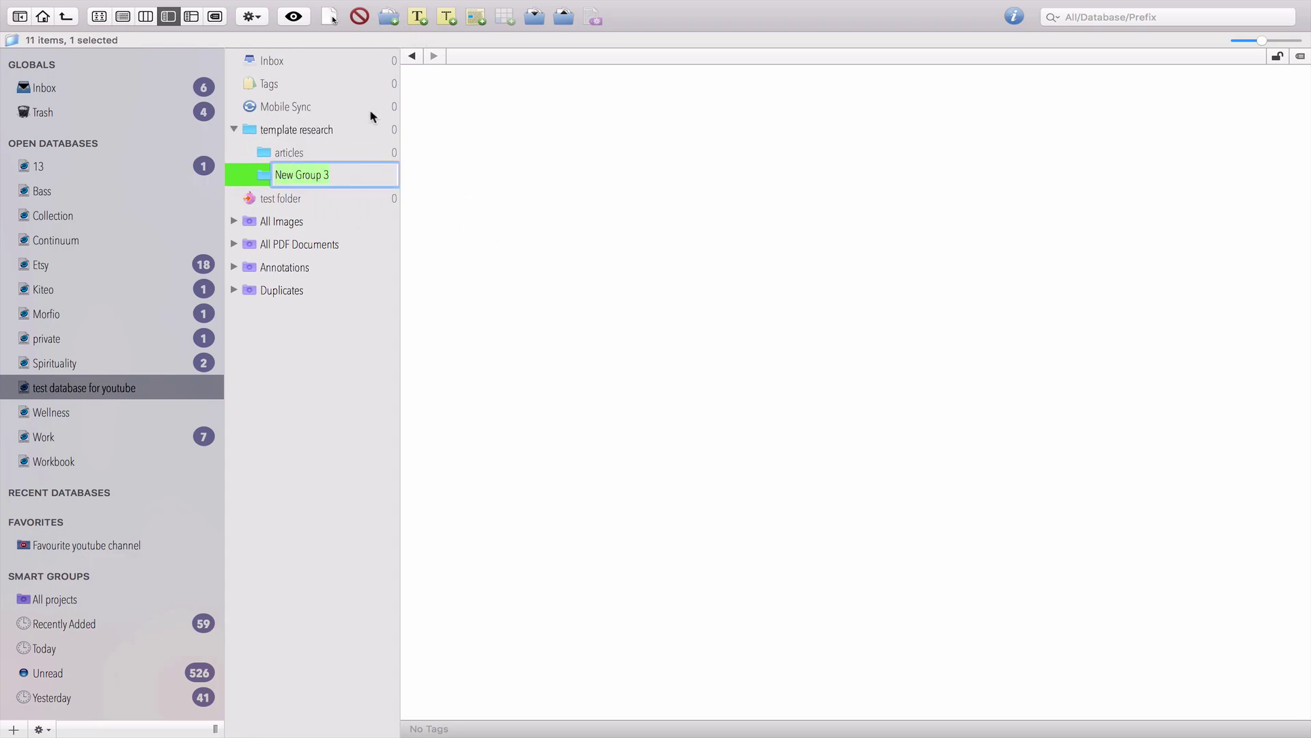
{"action": "type", "text": "Websit"}
{"action": "left_click", "coordinate": [482, 204]}
{"action": "left_click", "coordinate": [303, 180]}
{"action": "left_click", "coordinate": [562, 205]}
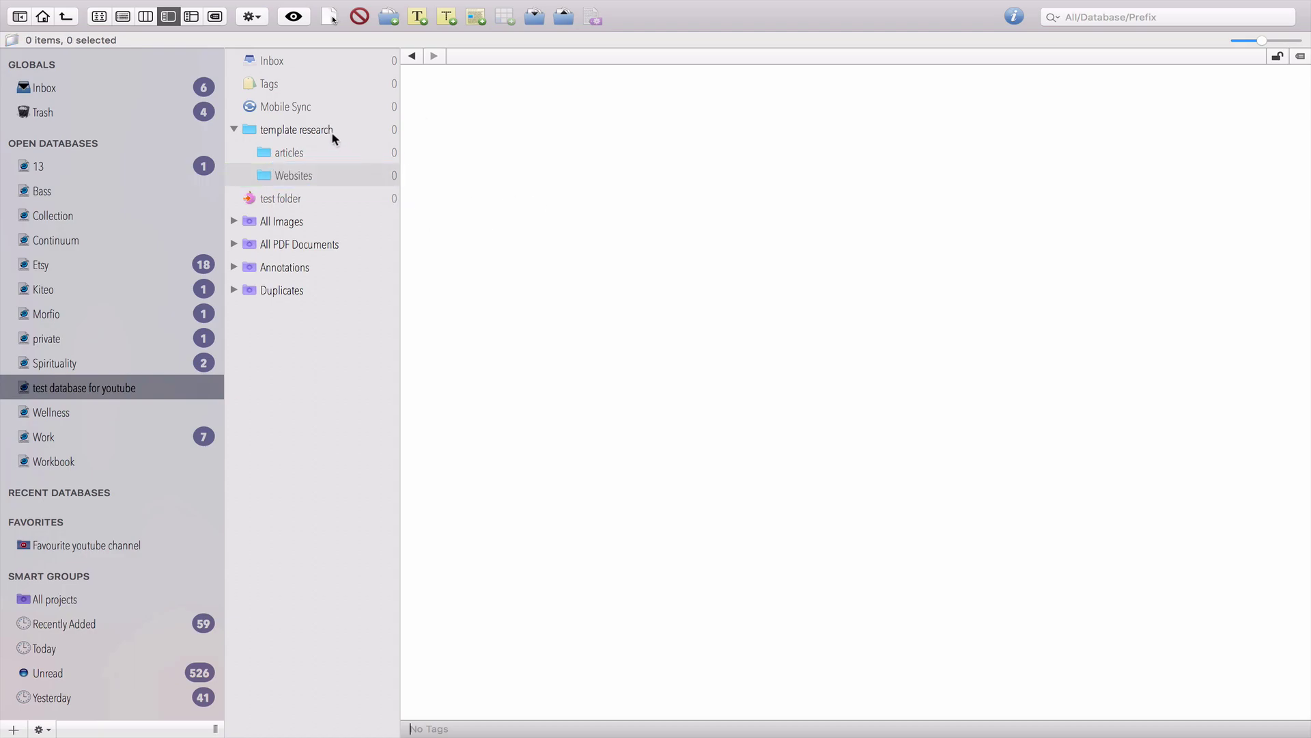
Add another subgroup named "references" inside the template research group.
{"action": "left_click", "coordinate": [329, 133]}
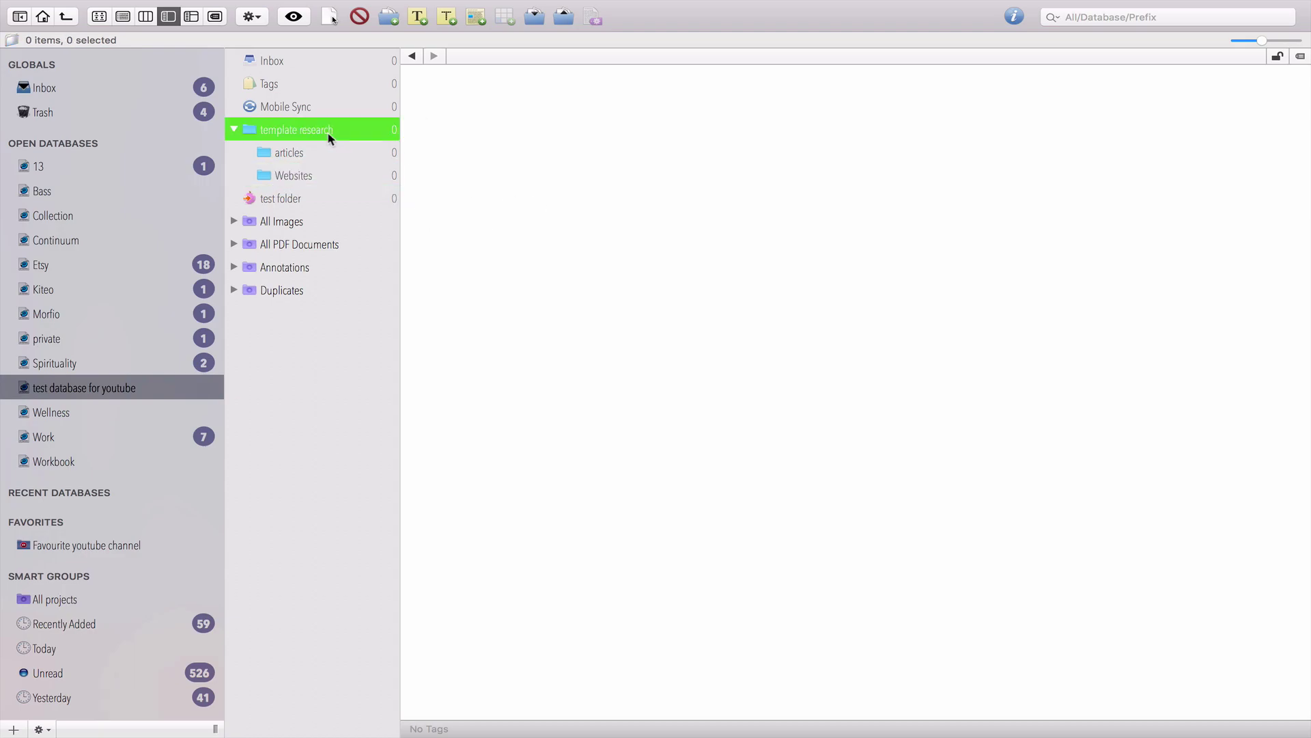
{"action": "left_click", "coordinate": [389, 16]}
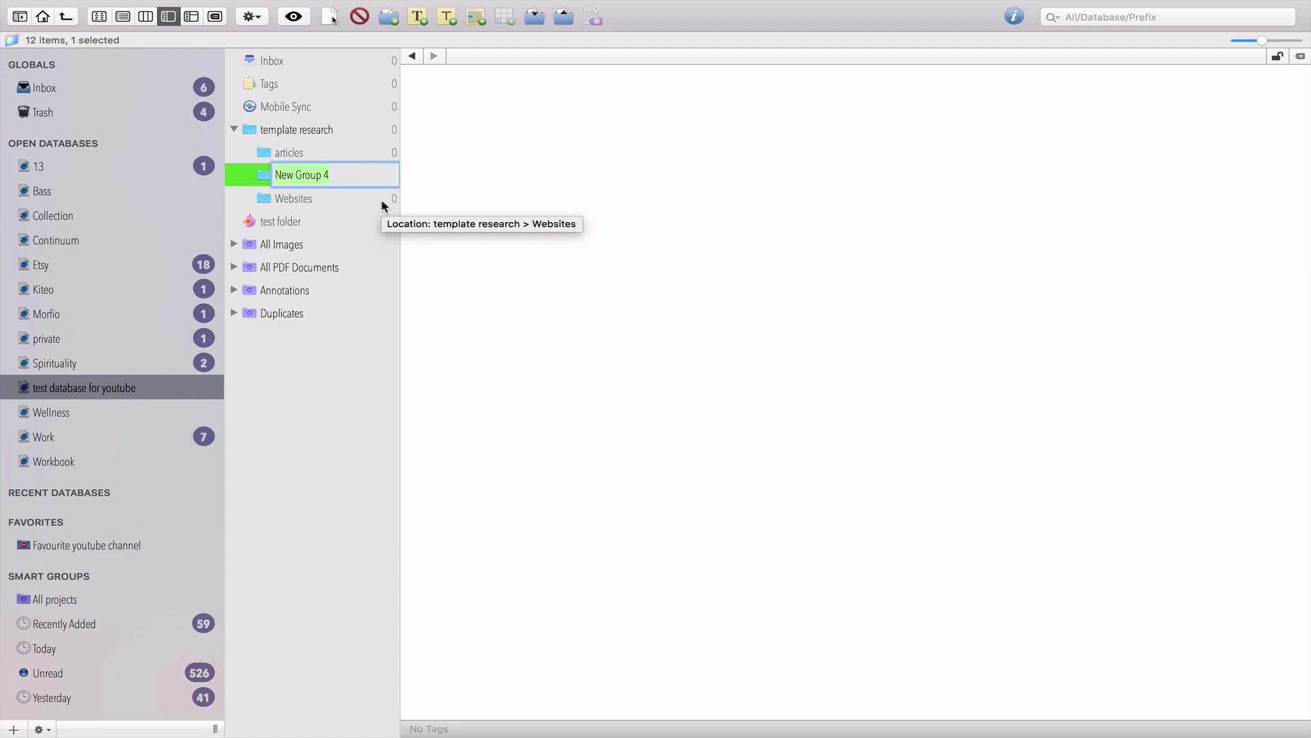
{"action": "type", "text": "references"}
{"action": "key", "text": "Return"}
Add a subgroup named "Images and ressources" inside the template research group.
{"action": "left_click", "coordinate": [334, 130]}
{"action": "left_click", "coordinate": [391, 20]}
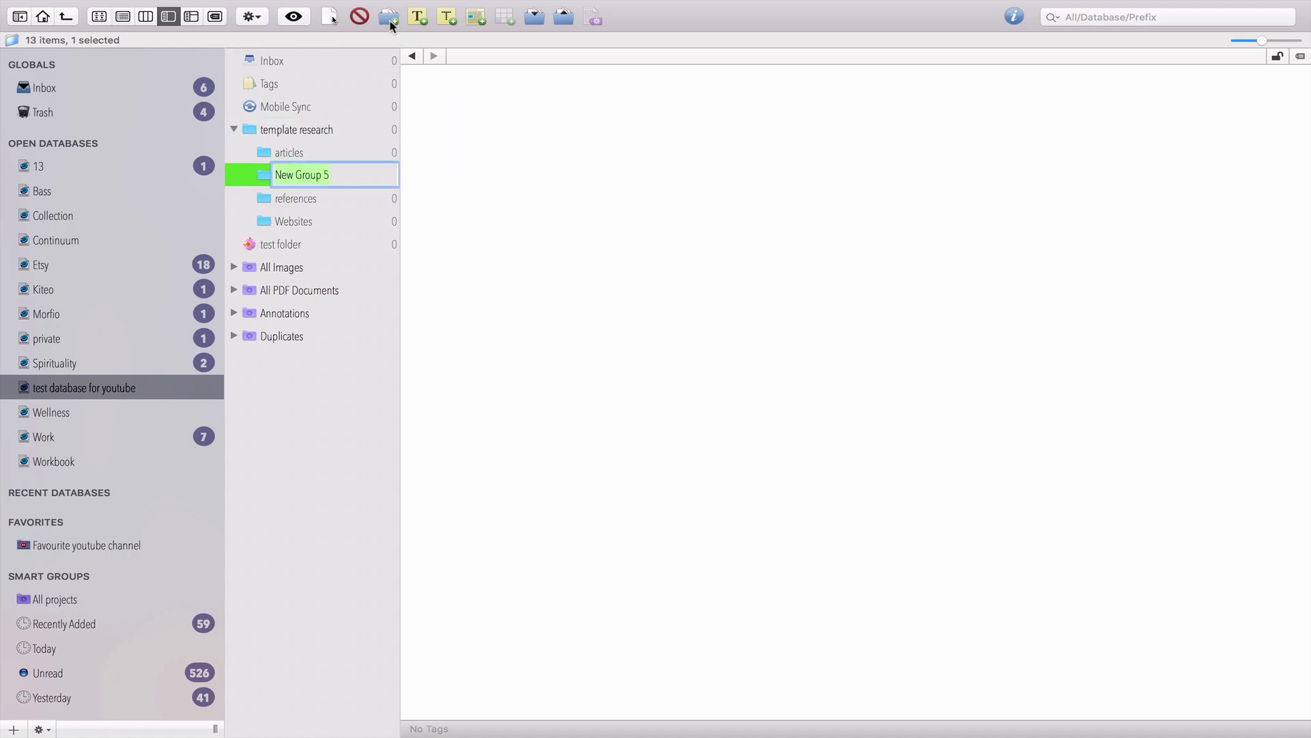
{"action": "type", "text": "Images and ressources"}
{"action": "left_click", "coordinate": [702, 117]}
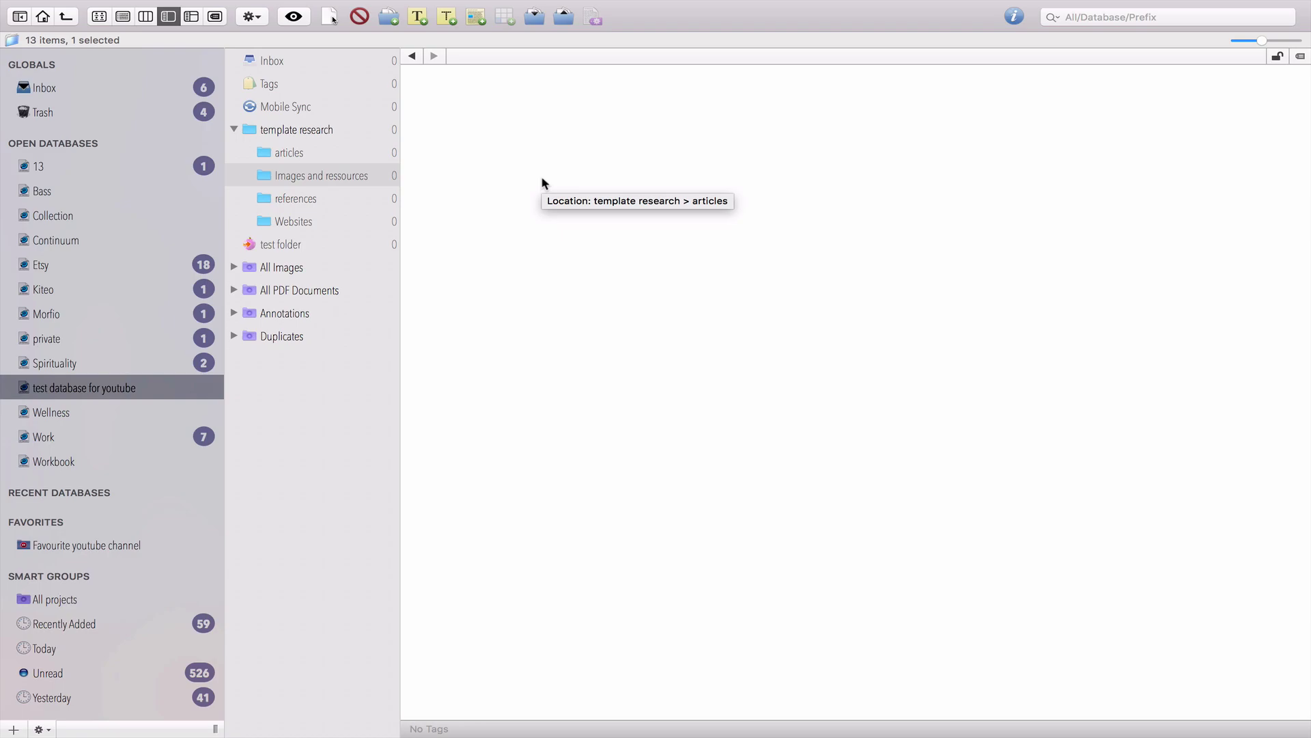
Create a rich text document named "Notes and thoughts" in the template research group.
{"action": "left_click", "coordinate": [288, 134]}
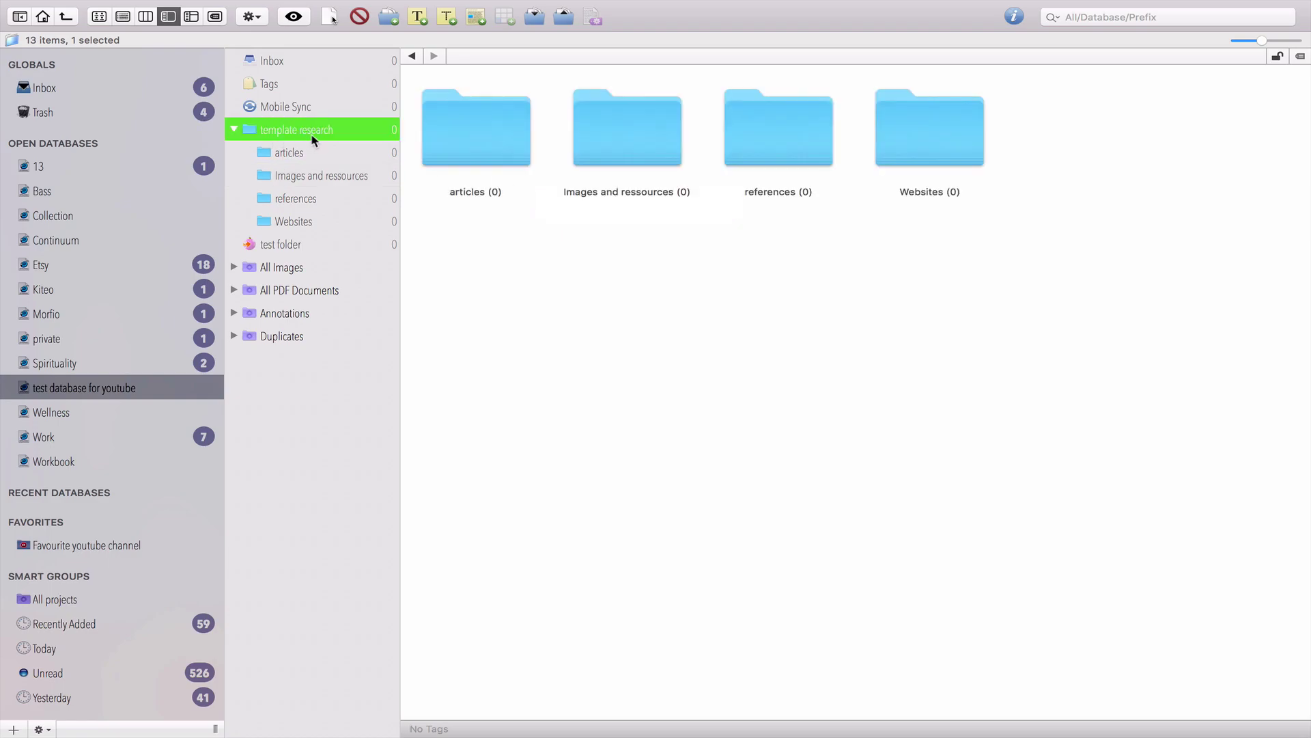
{"action": "left_click", "coordinate": [419, 17]}
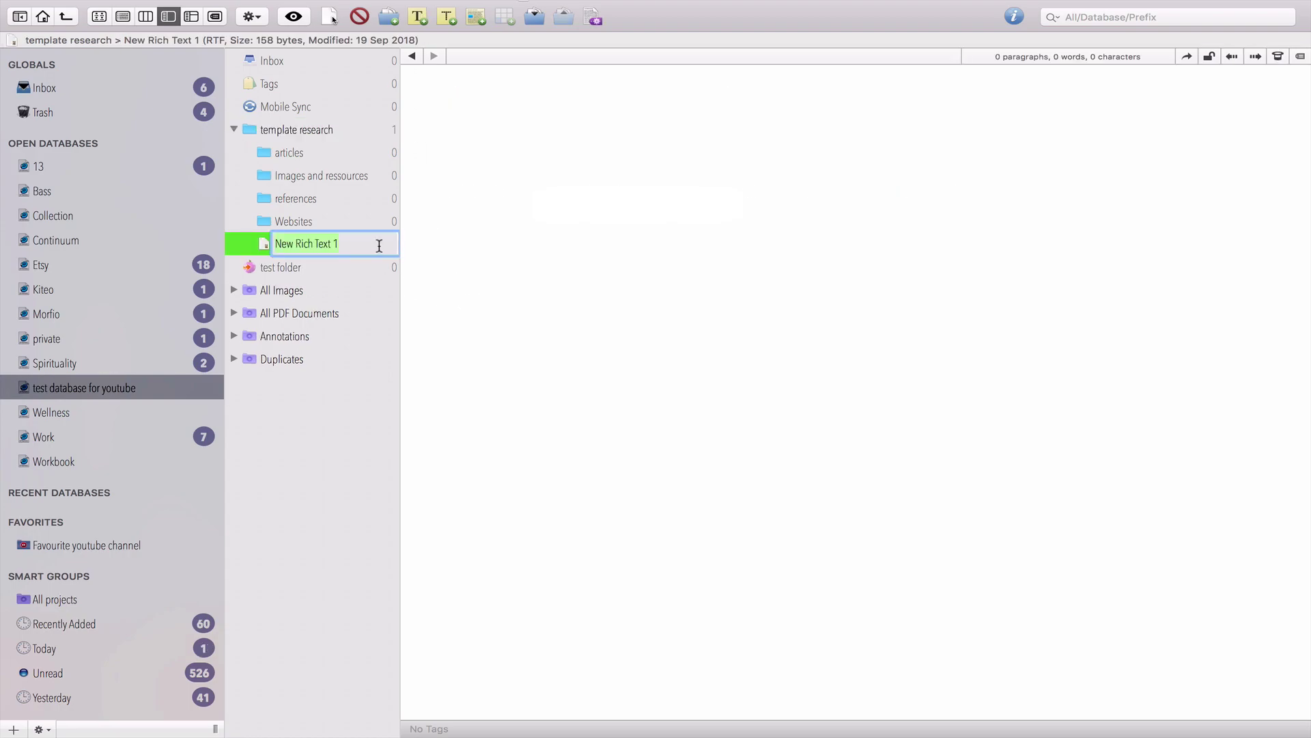
{"action": "key", "text": "BackSpace"}
{"action": "type", "text": "N"}
{"action": "type", "text": "Otes ab"}
{"action": "key", "text": "BackSpace"}
{"action": "key", "text": "BackSpace"}
{"action": "key", "text": "BackSpace"}
{"action": "key", "text": "BackSpace"}
{"action": "key", "text": "BackSpace"}
{"action": "key", "text": "BackSpace"}
{"action": "key", "text": "BackSpace"}
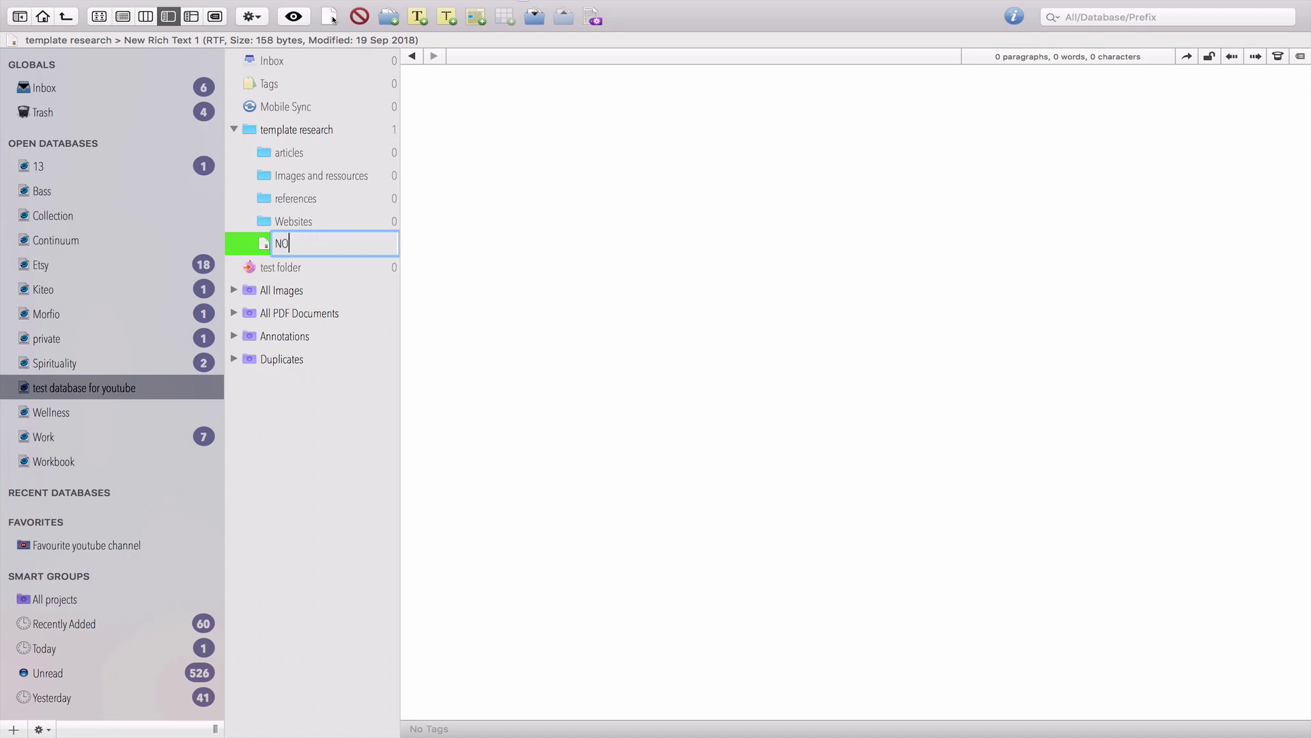
{"action": "type", "text": "otes and thoughts"}
{"action": "key", "text": "Return"}
{"action": "left_click", "coordinate": [316, 245]}
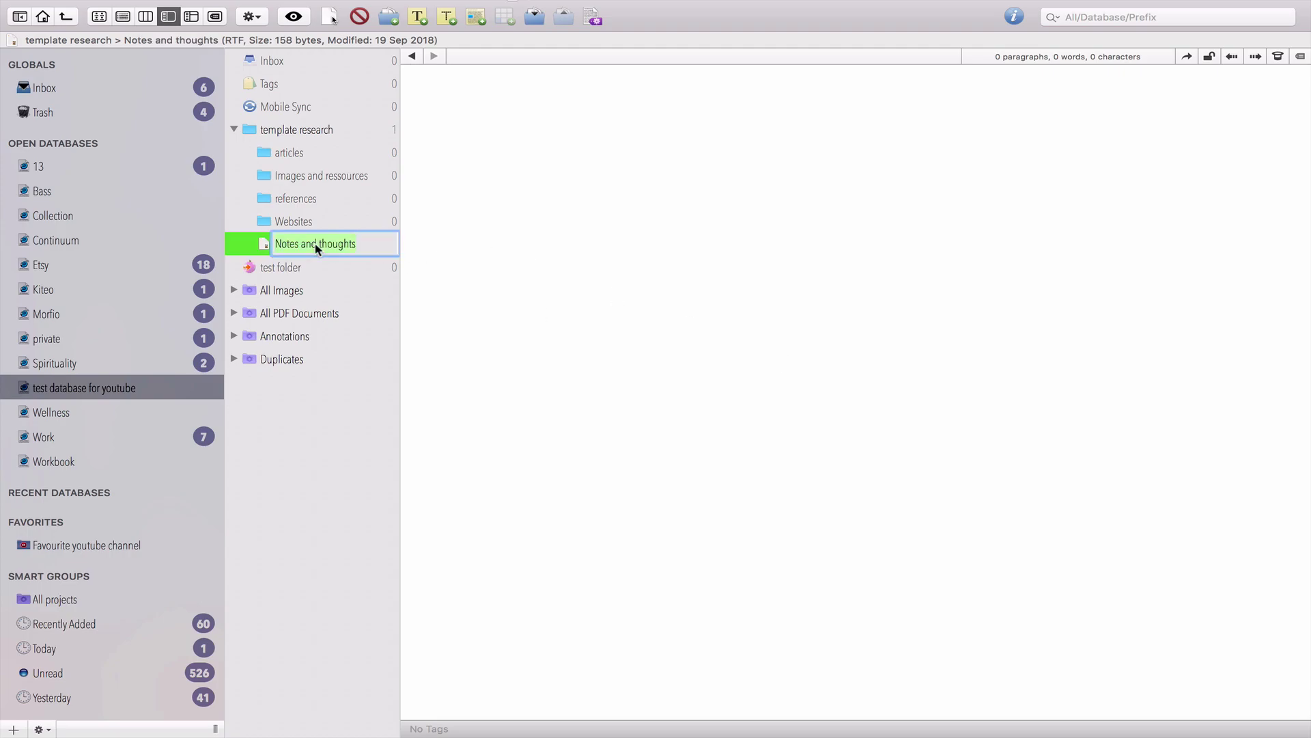
Write a sentence beginning "I can write here a structure for" in the Notes and thoughts document, followed by a dashed line.
{"action": "left_click", "coordinate": [543, 171]}
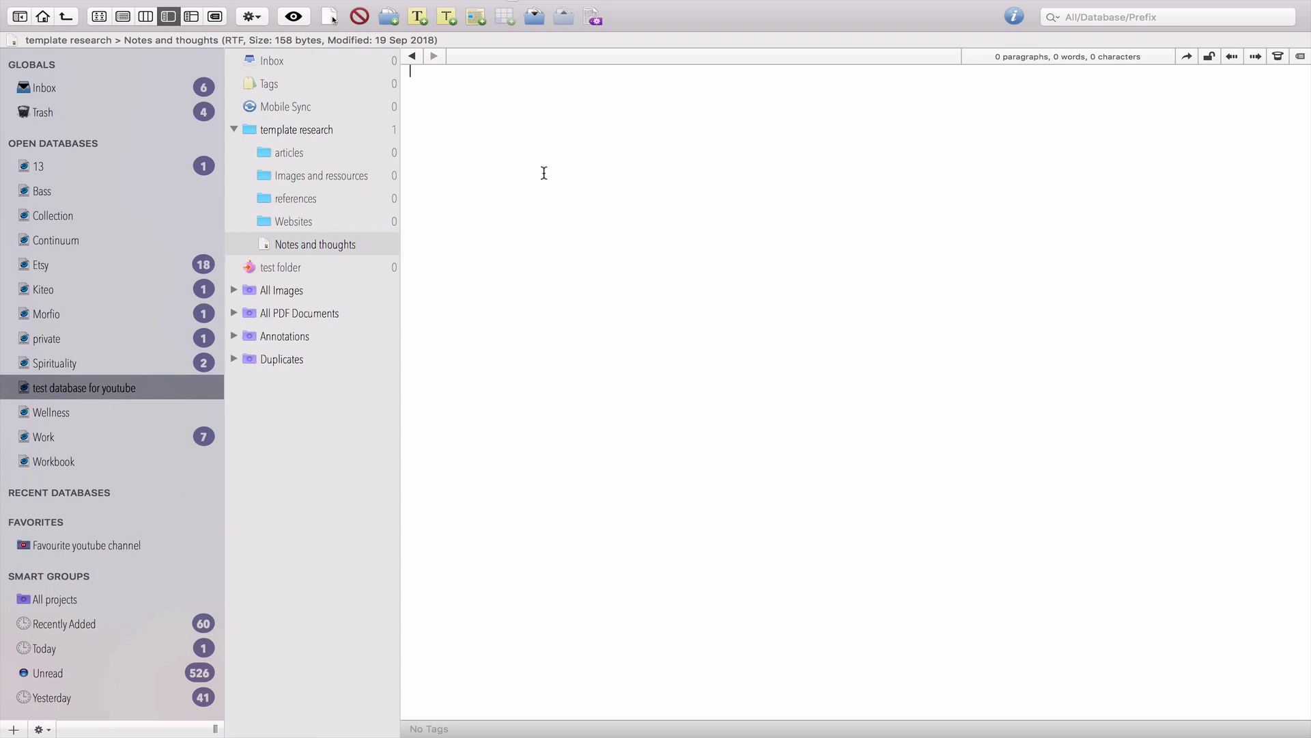
{"action": "type", "text": "I "}
{"action": "type", "text": "can "}
{"action": "type", "text": "write "}
{"action": "type", "text": "how"}
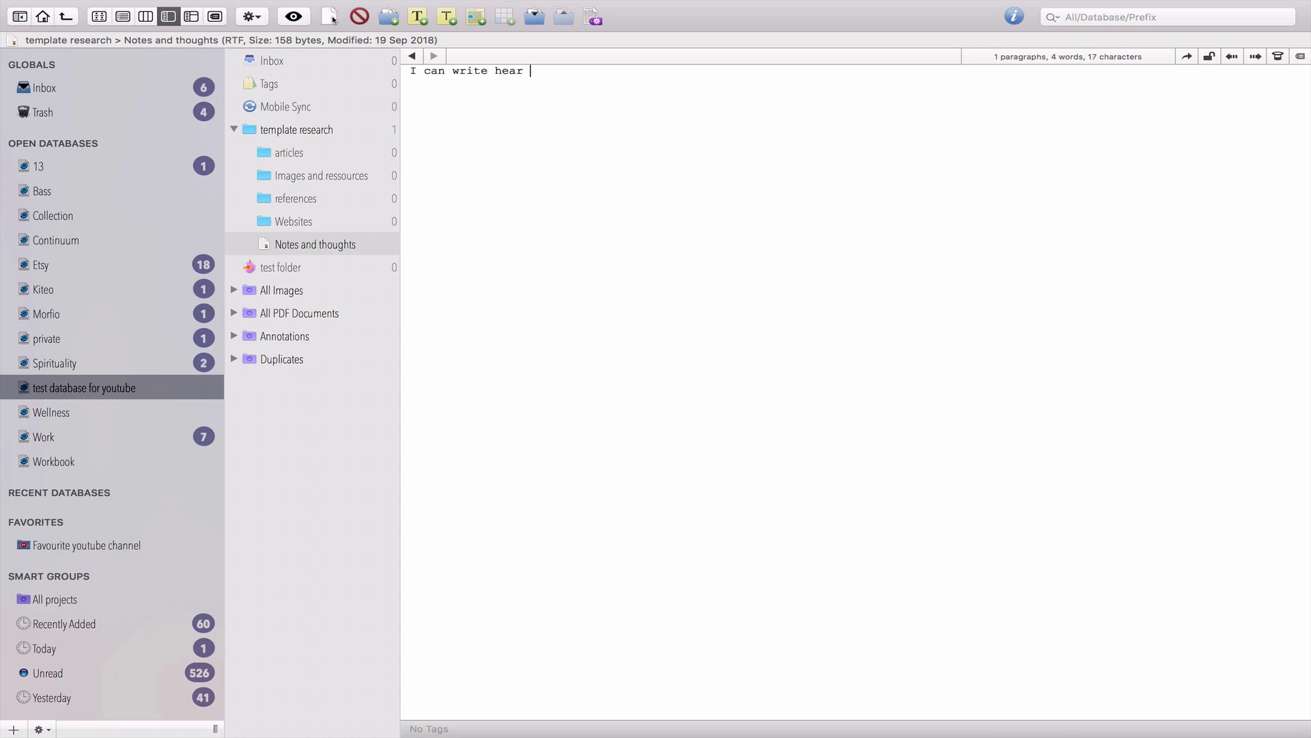
{"action": "key", "text": "BackSpace"}
{"action": "key", "text": "BackSpace"}
{"action": "type", "text": "ere a st"}
{"action": "type", "text": "r"}
{"action": "type", "text": "ucture for "}
{"action": "type", "text": "my no"}
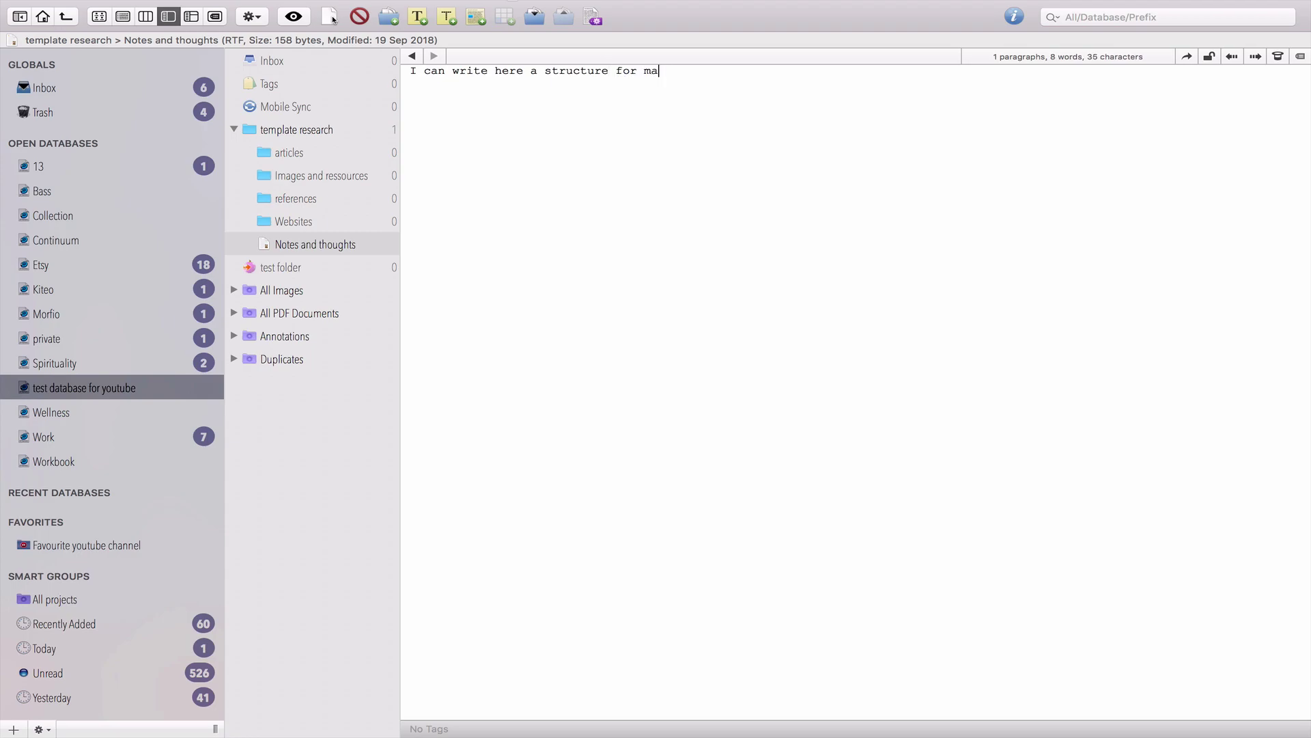
{"action": "type", "text": "tes"}
{"action": "key", "text": "Return"}
{"action": "type", "text": "-------------------------------"}
{"action": "key", "text": "Return"}
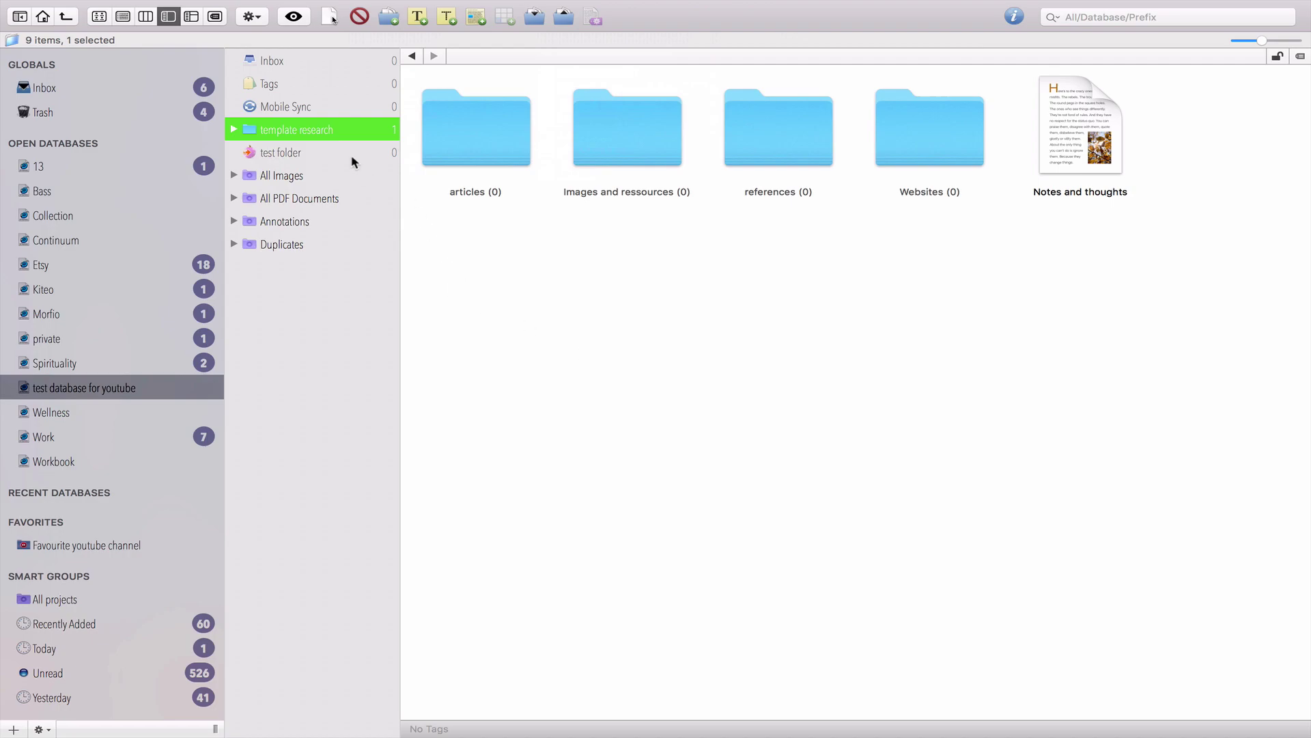
{"action": "left_click", "coordinate": [650, 311]}
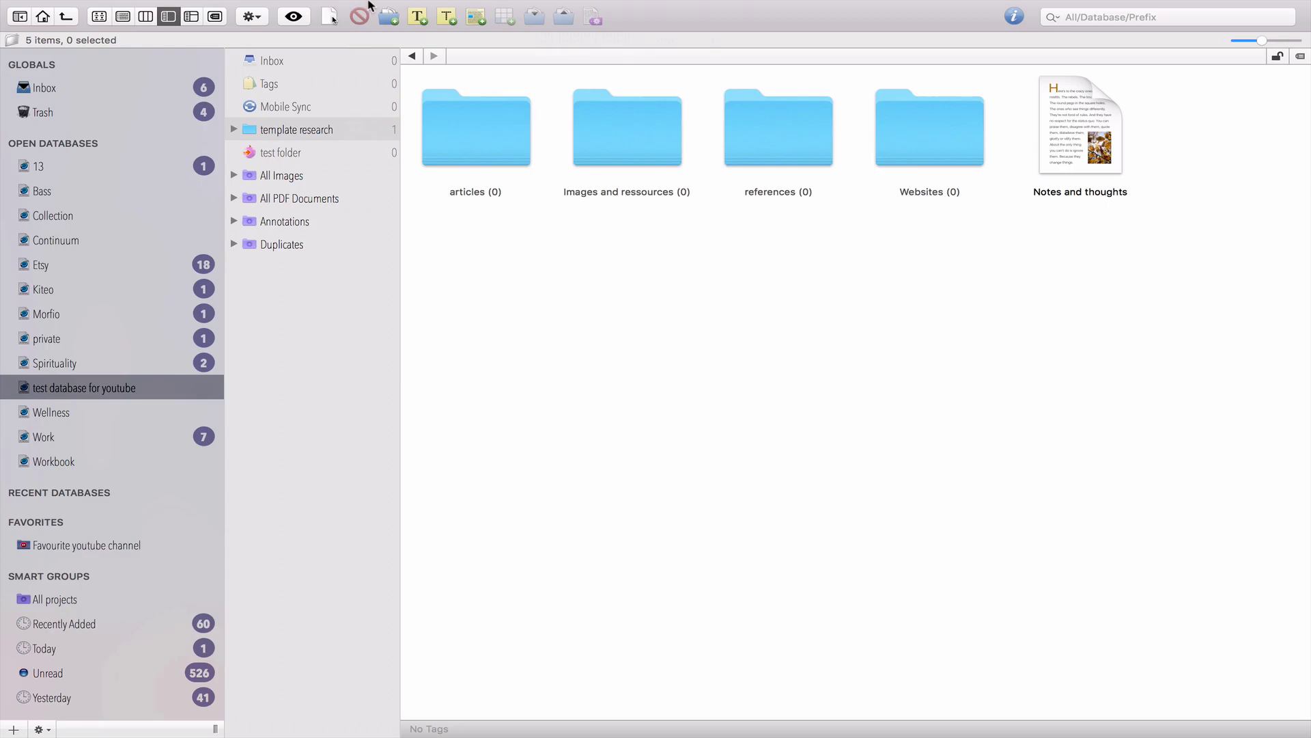
{"action": "mouse_move", "coordinate": [377, 4]}
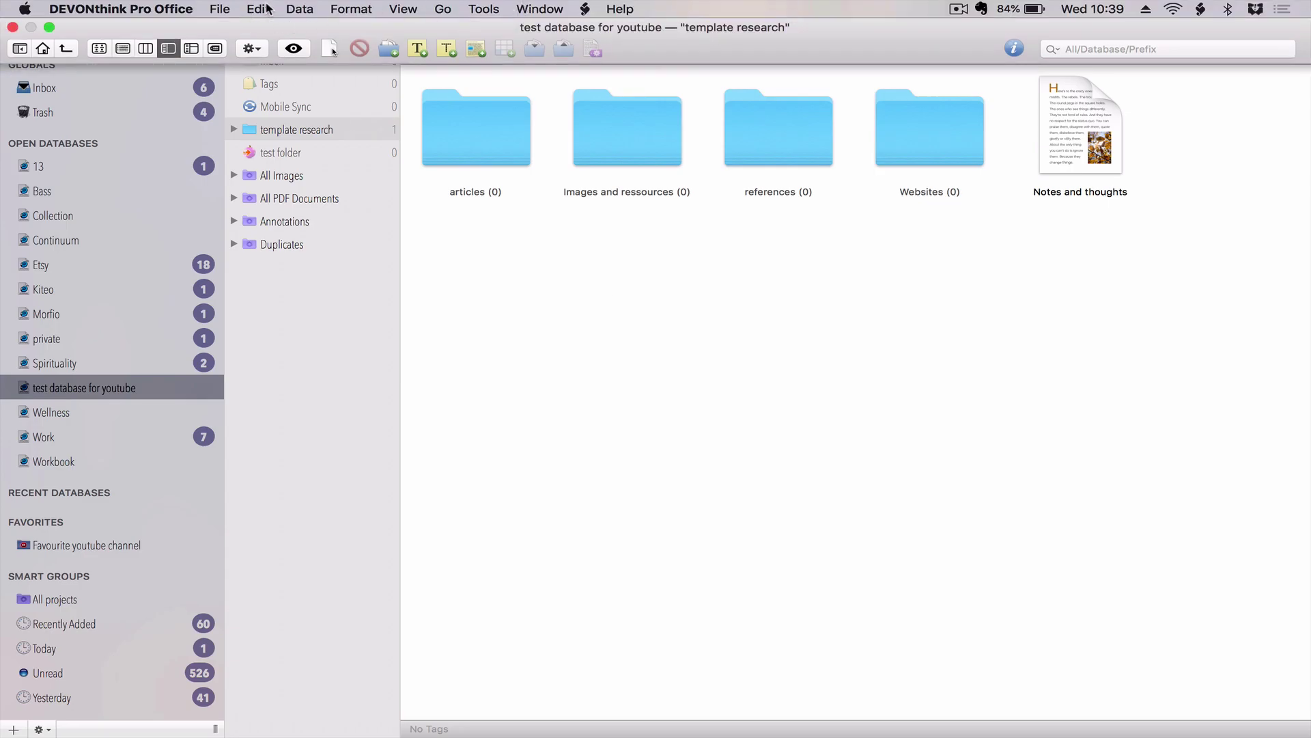
{"action": "left_click", "coordinate": [220, 9]}
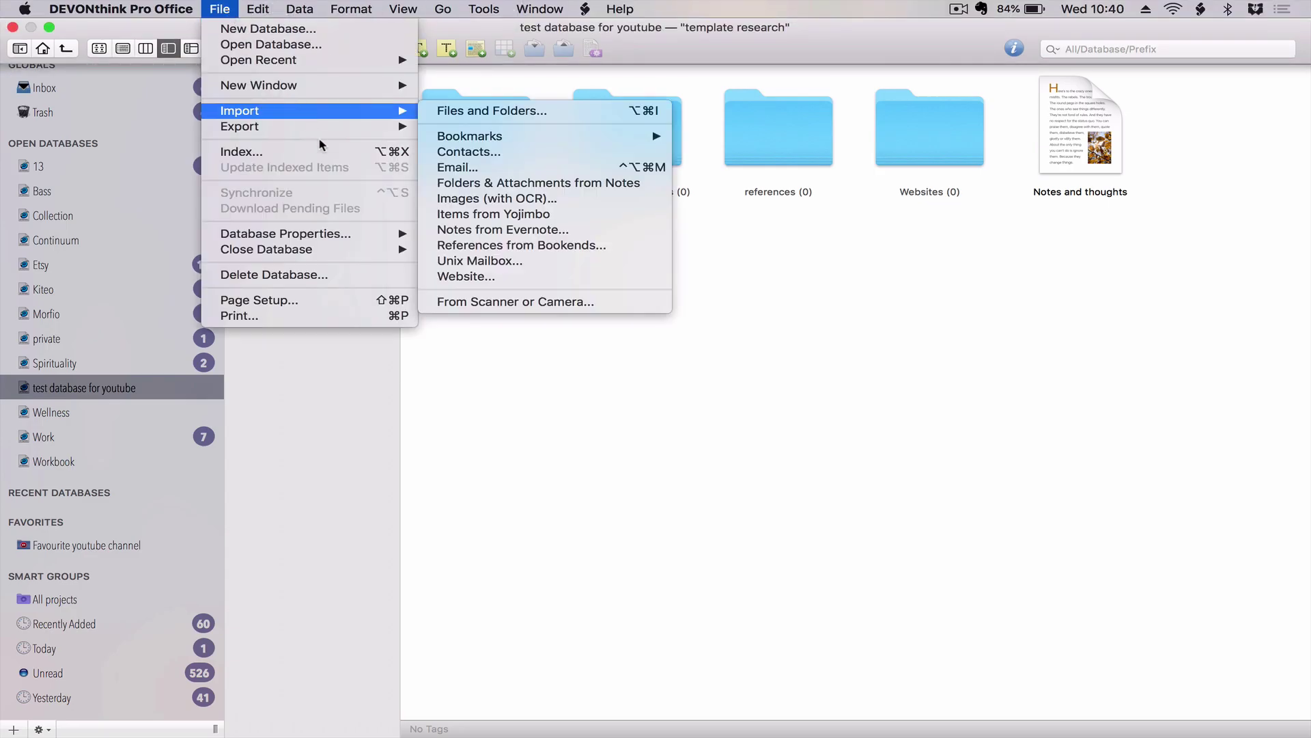
{"action": "mouse_move", "coordinate": [316, 130]}
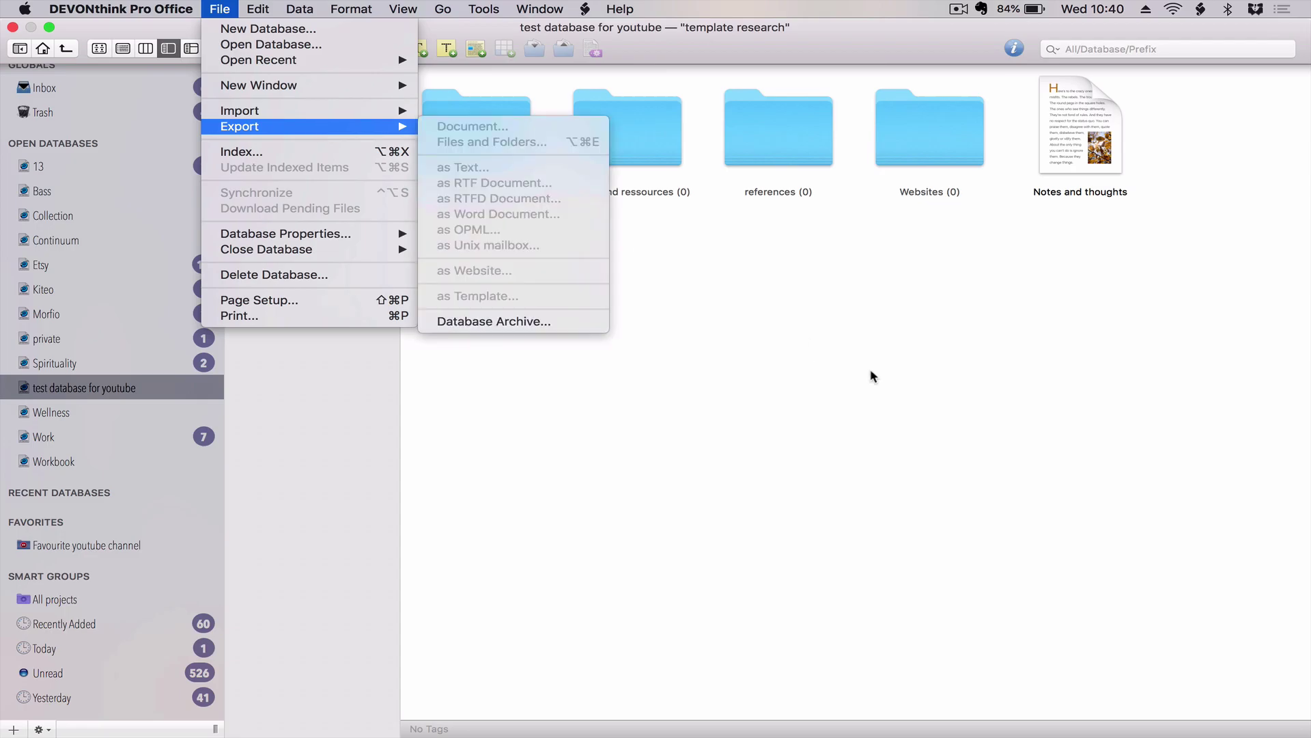
{"action": "left_click", "coordinate": [869, 374]}
{"action": "left_click", "coordinate": [366, 140]}
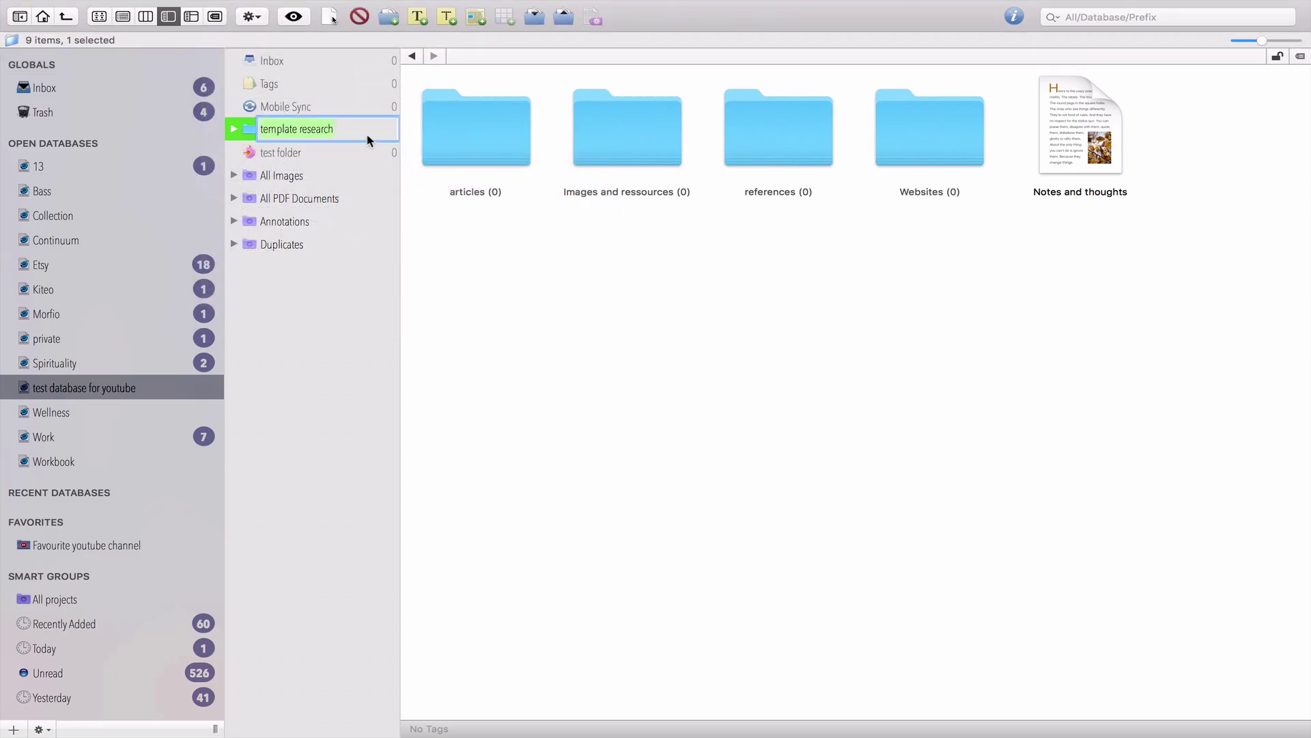
{"action": "left_click", "coordinate": [525, 259]}
{"action": "left_click", "coordinate": [280, 130]}
{"action": "left_click", "coordinate": [583, 269]}
Export the template research group as a template named "template-research" in the Templates.noindex folder.
{"action": "left_click", "coordinate": [252, 131]}
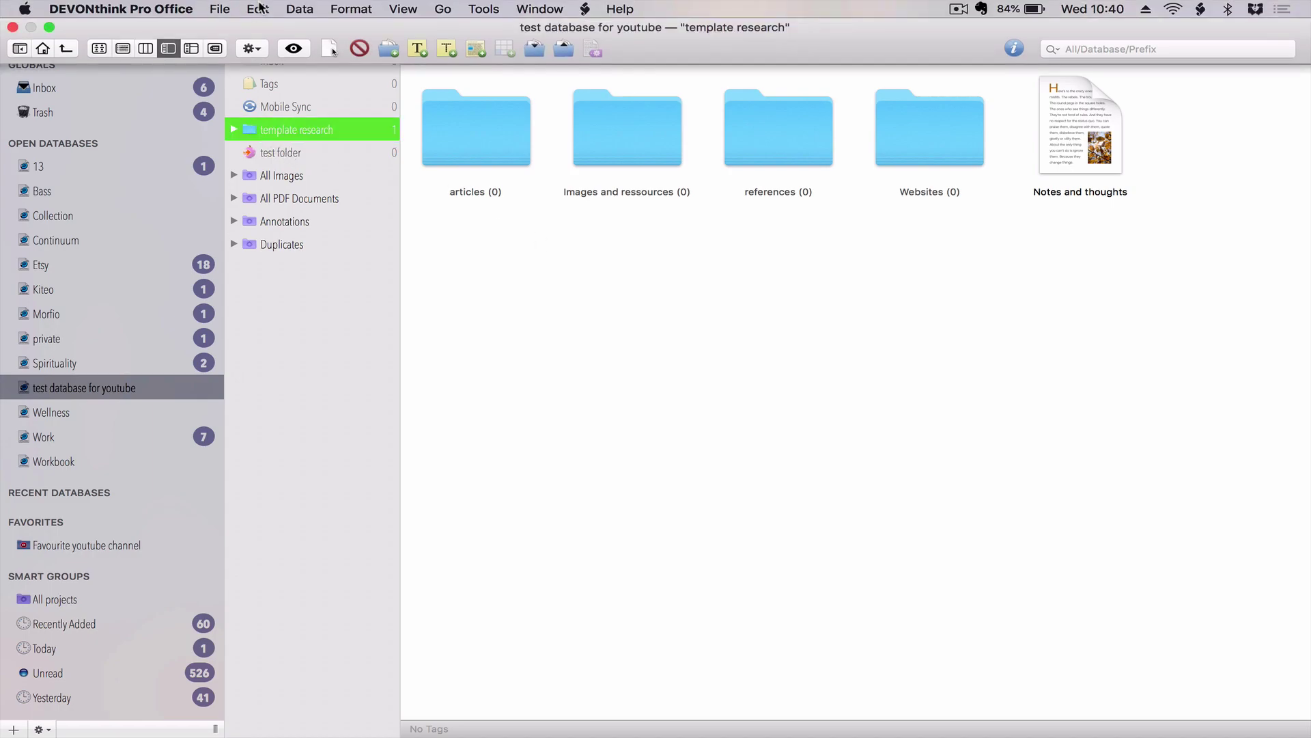
{"action": "left_click", "coordinate": [219, 10]}
{"action": "mouse_move", "coordinate": [345, 129]}
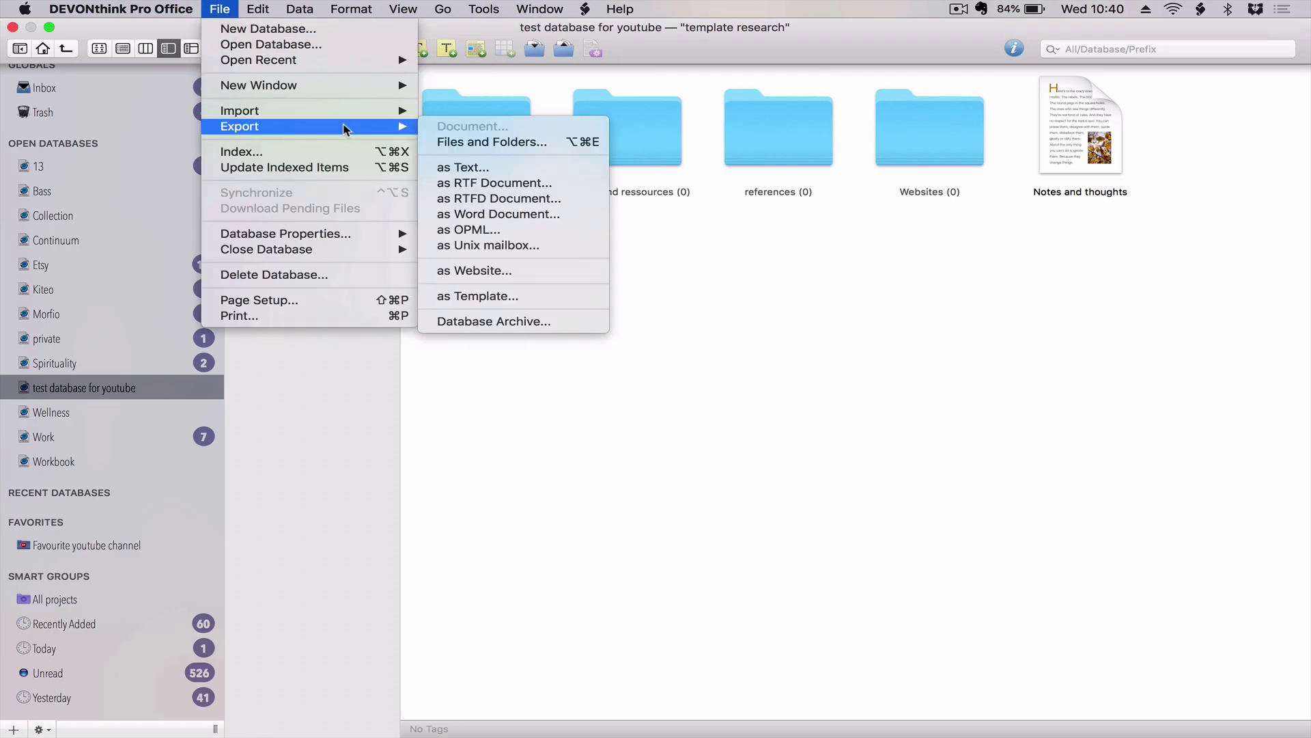
{"action": "left_click", "coordinate": [497, 296]}
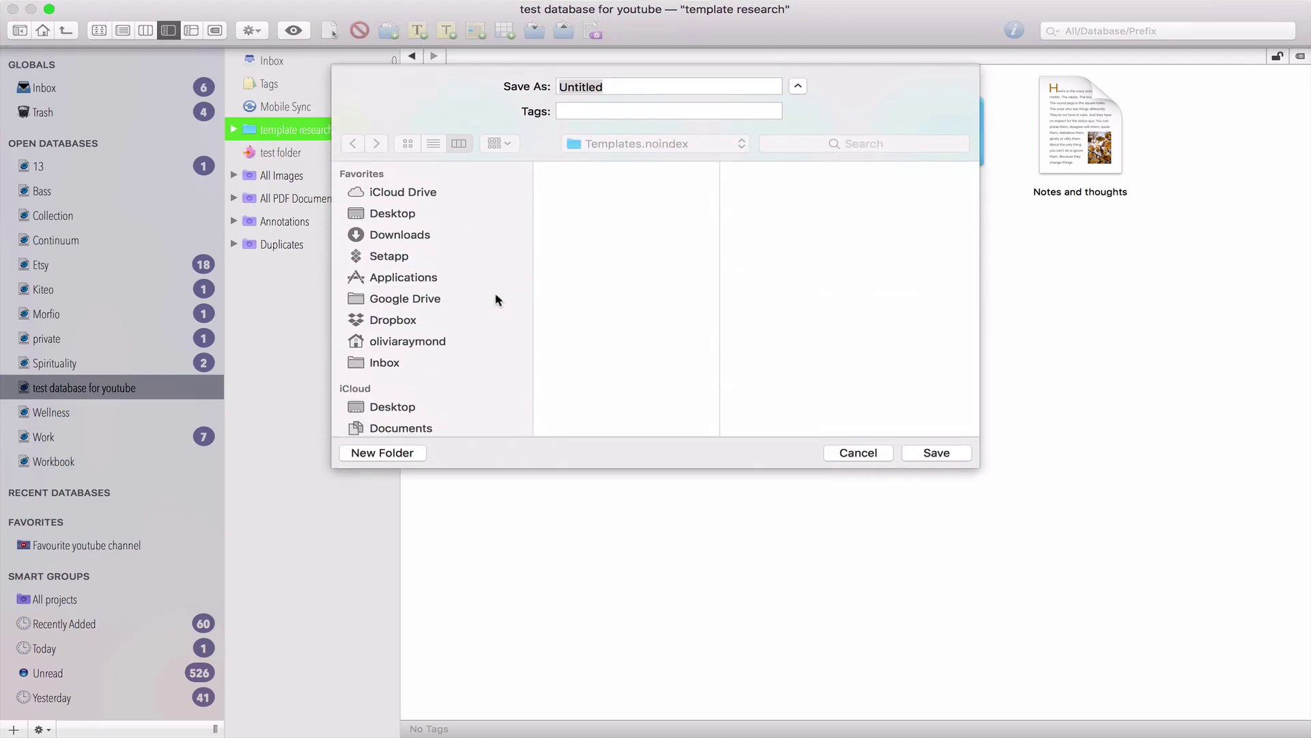
{"action": "type", "text": "template re"}
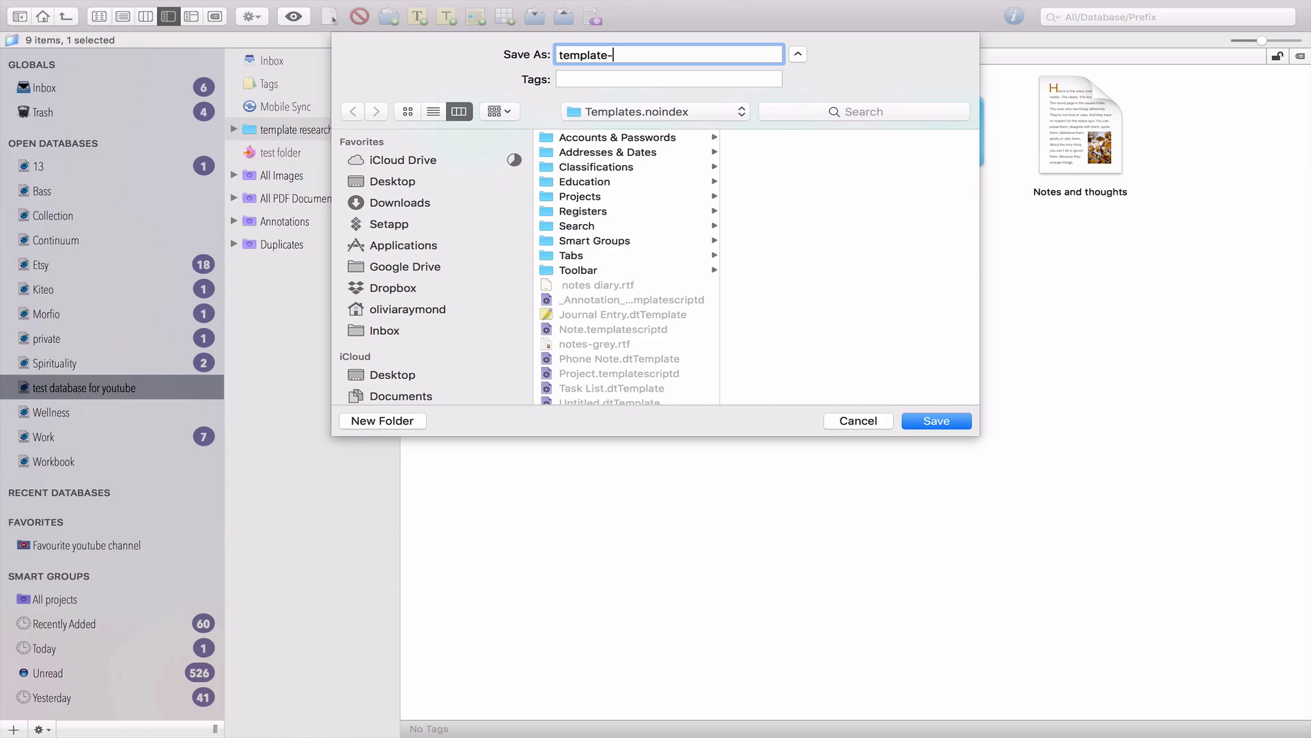
{"action": "type", "text": "sear"}
{"action": "key", "text": "BackSpace"}
{"action": "key", "text": "BackSpace"}
{"action": "key", "text": "BackSpace"}
{"action": "key", "text": "BackSpace"}
{"action": "type", "text": "rea"}
{"action": "key", "text": "BackSpace"}
{"action": "key", "text": "BackSpace"}
{"action": "key", "text": "BackSpace"}
{"action": "type", "text": "search"}
{"action": "left_click", "coordinate": [937, 422]}
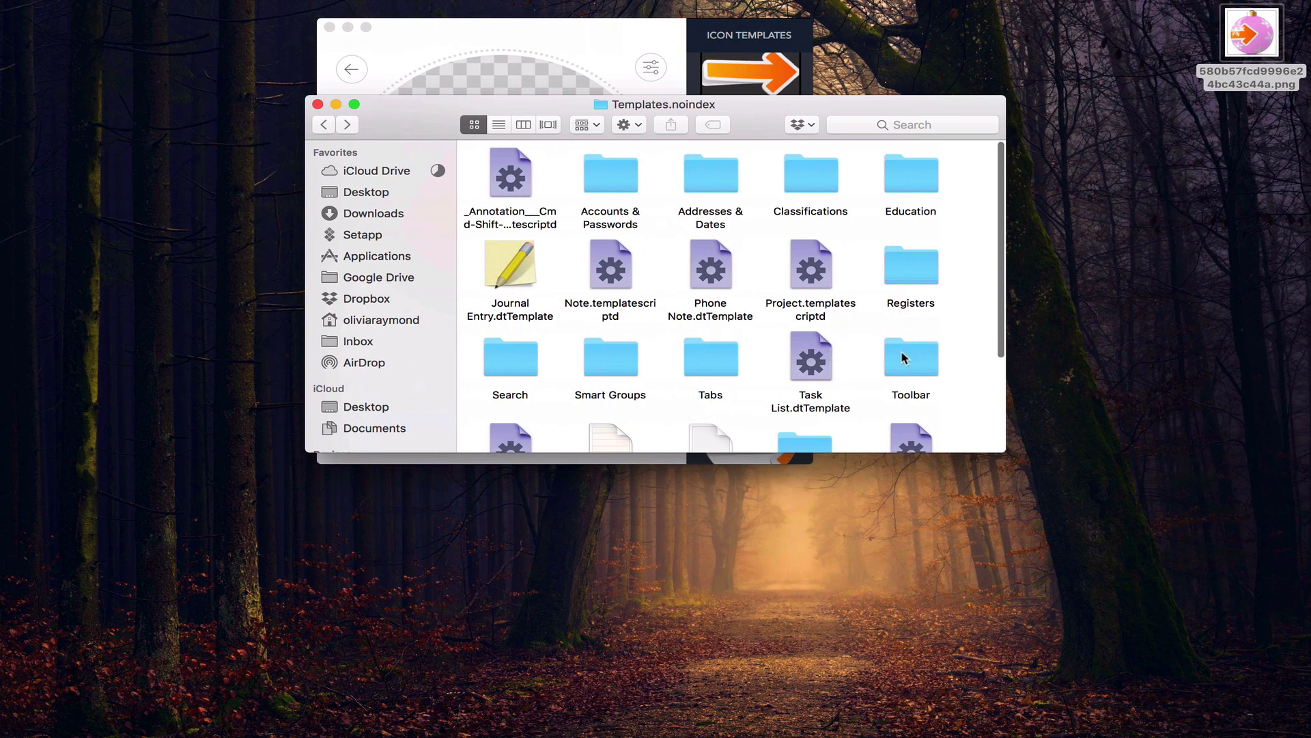
Delete the Untitled.dtTemplate file from the Templates.noindex folder.
{"action": "scroll", "coordinate": [903, 356], "scroll_direction": "down", "scroll_amount": 5}
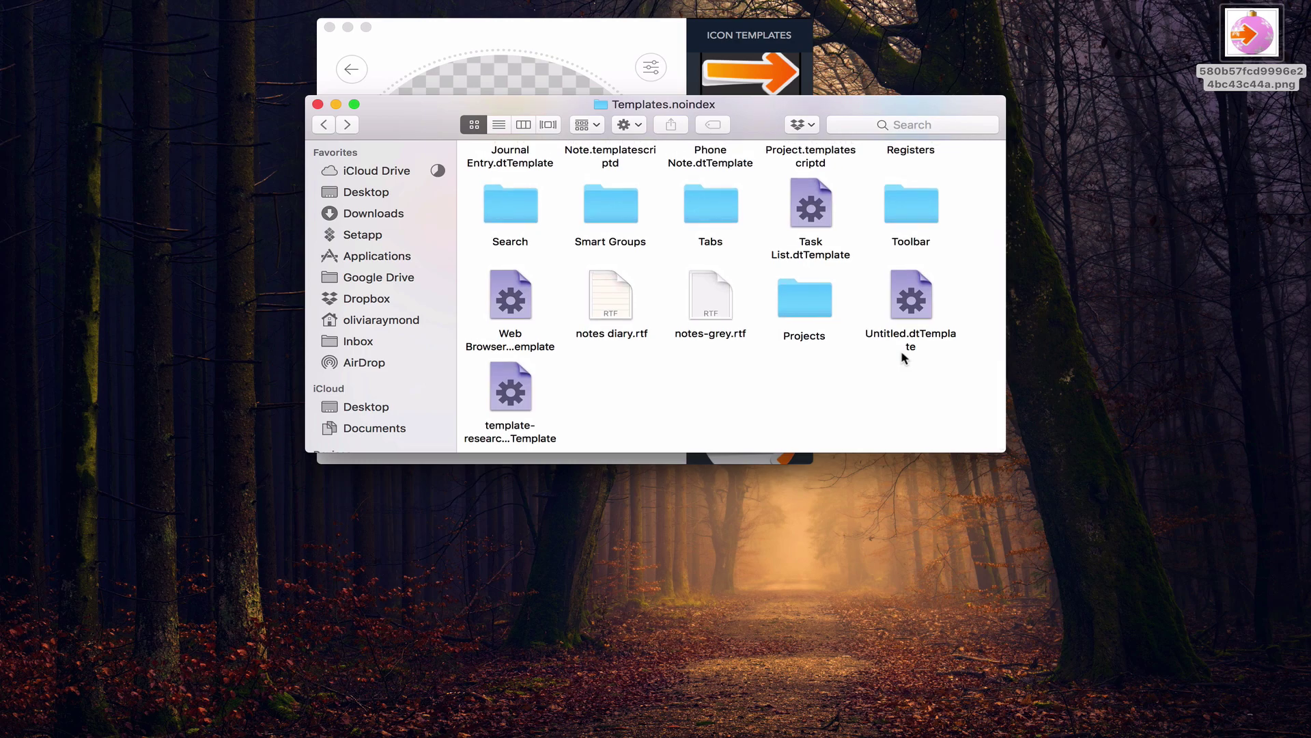
{"action": "left_click", "coordinate": [920, 310]}
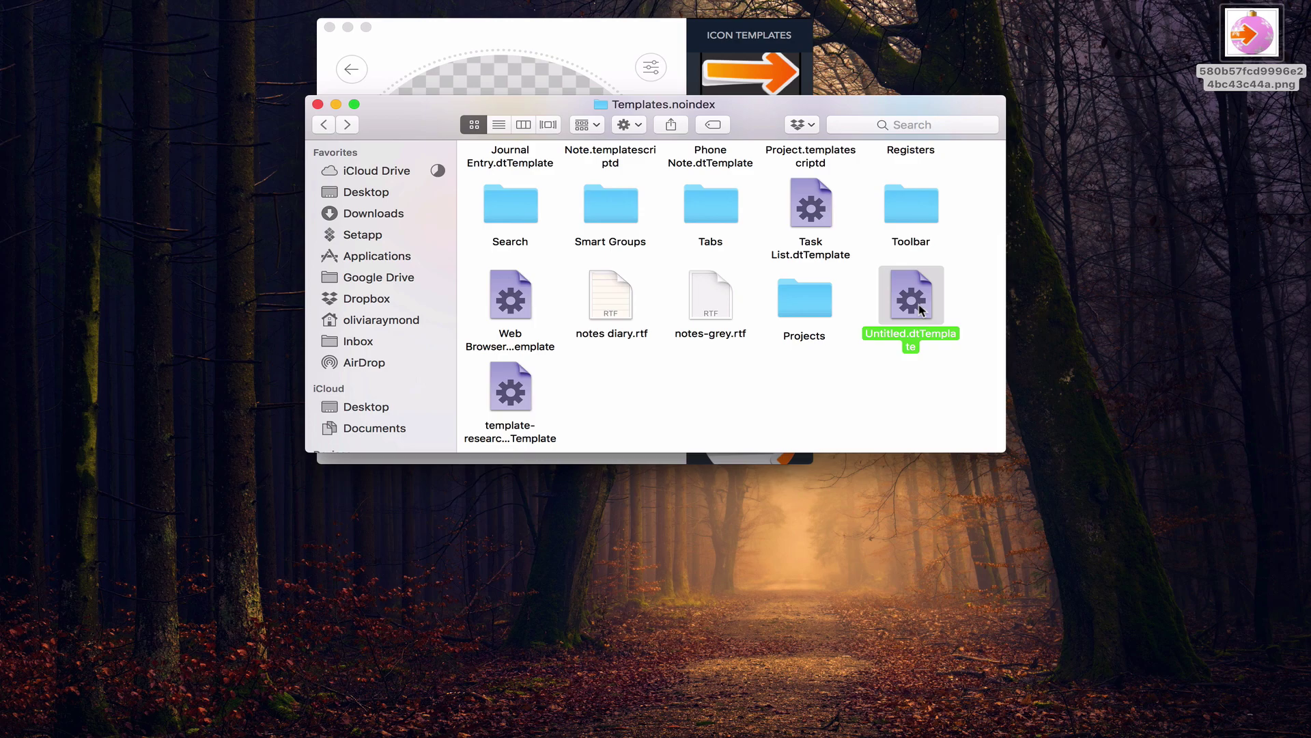
{"action": "key", "text": "super+BackSpace"}
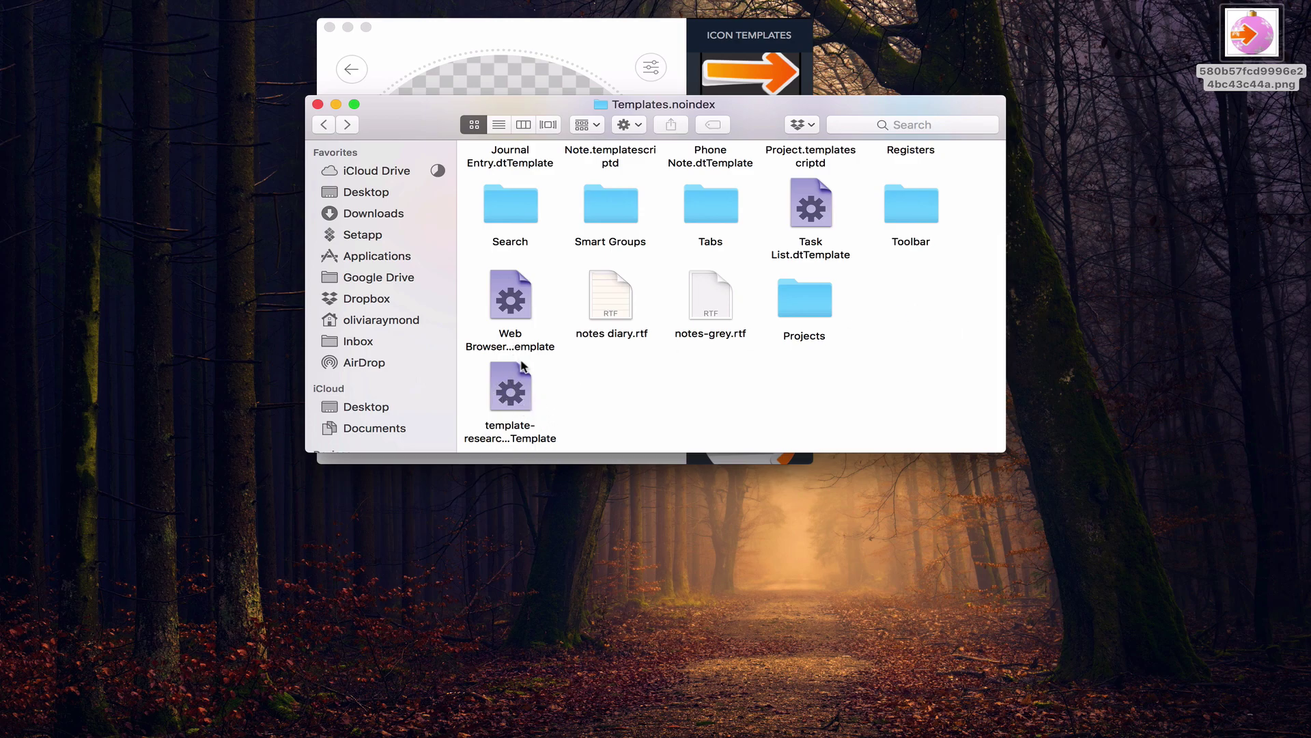
Open the template-research template without installing it, and remove it from the Templates.noindex folder.
{"action": "double_click", "coordinate": [506, 379]}
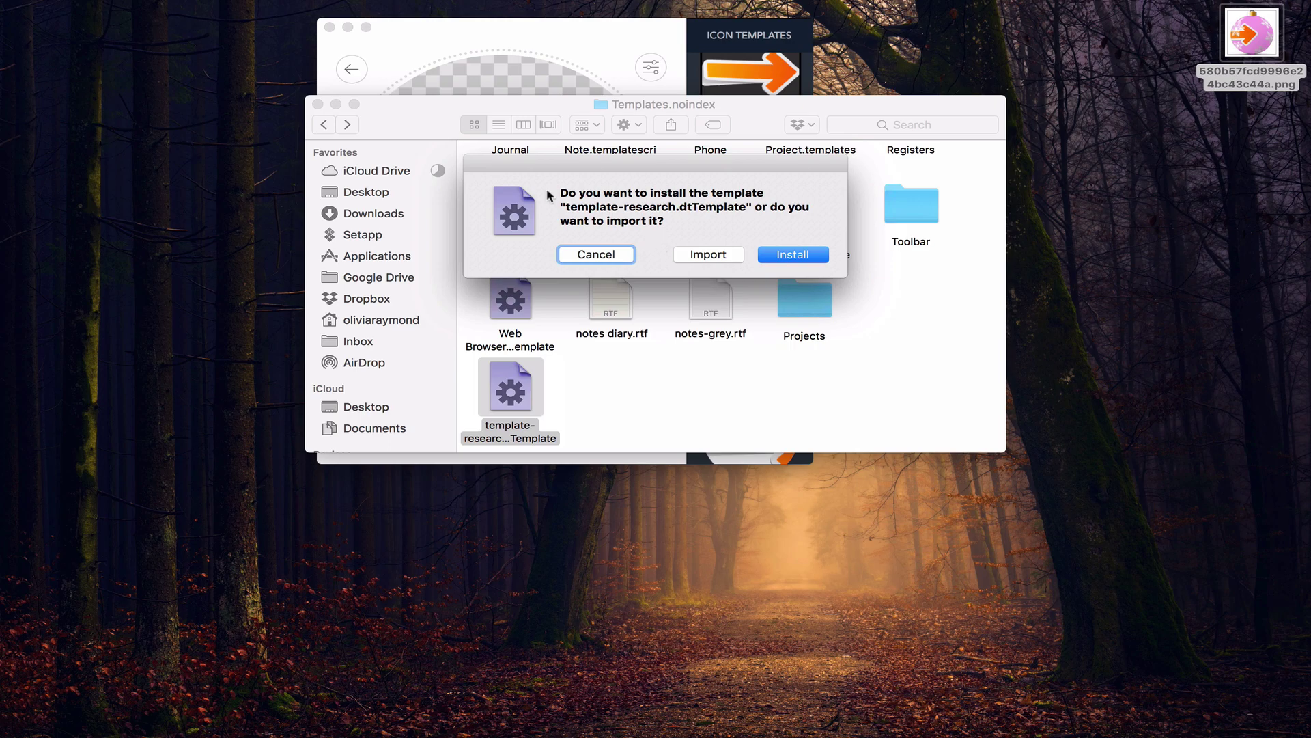
{"action": "left_click", "coordinate": [617, 258]}
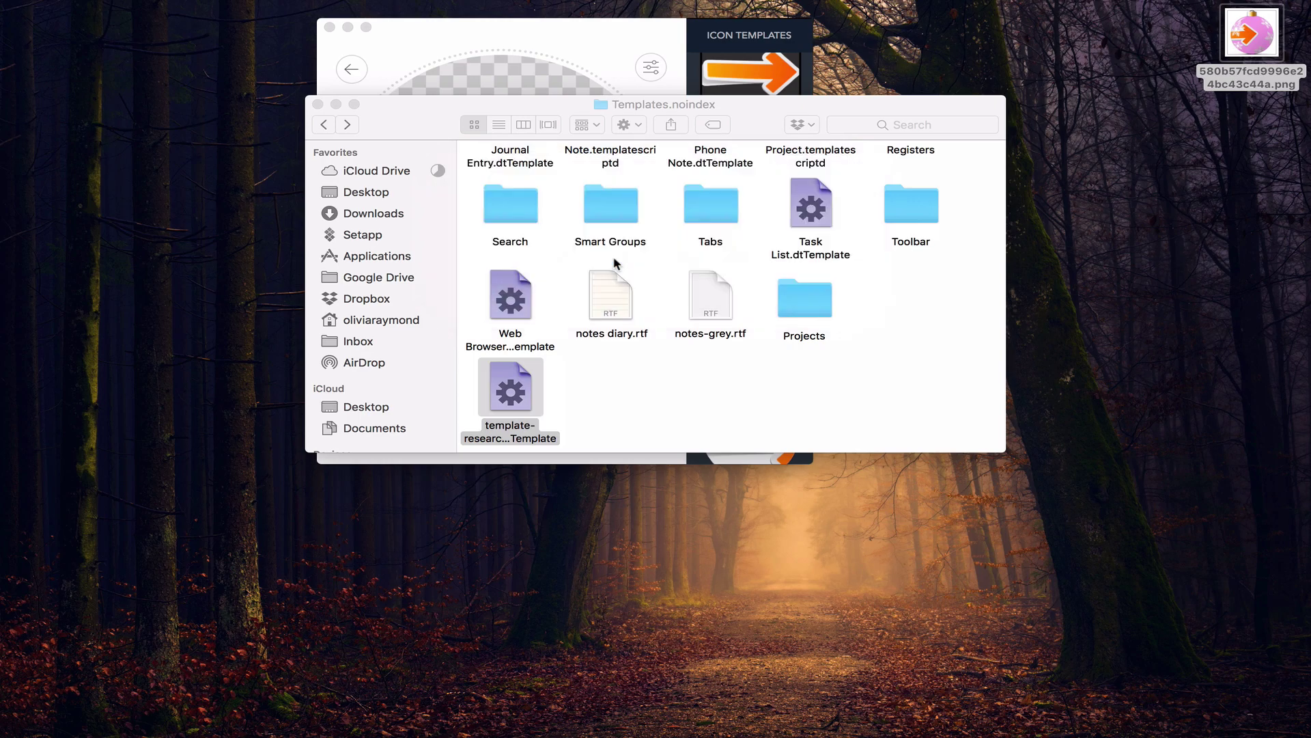
{"action": "left_click", "coordinate": [656, 388]}
{"action": "left_click", "coordinate": [489, 384]}
{"action": "scroll", "coordinate": [489, 384], "scroll_direction": "up", "scroll_amount": 5}
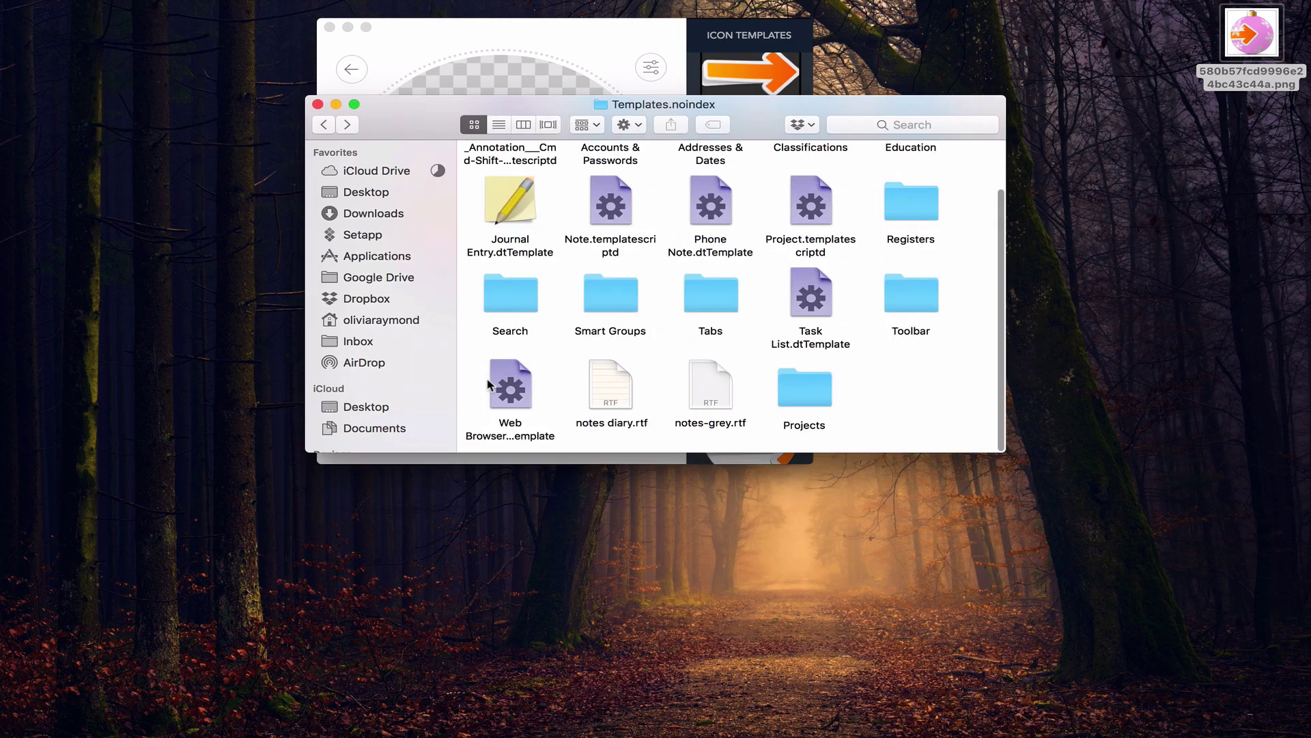
{"action": "left_click", "coordinate": [318, 104]}
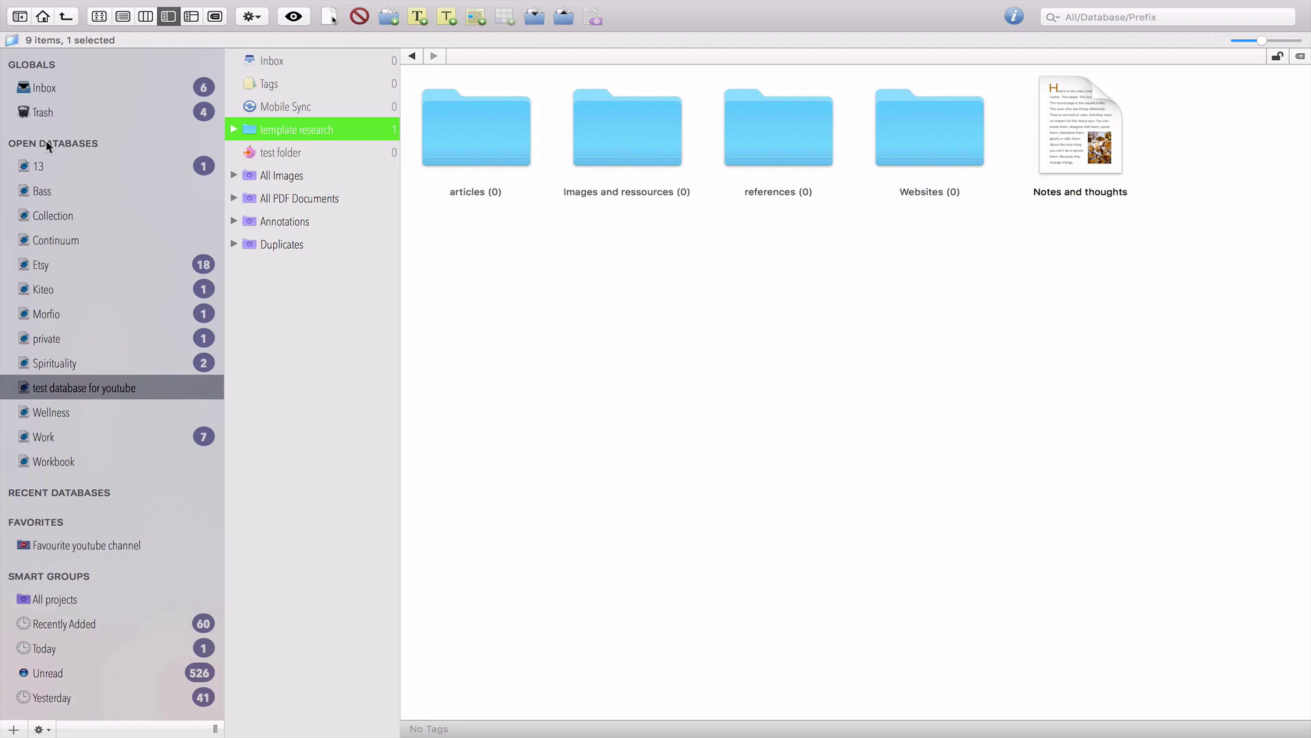
Examine the project folders in the 13 and Bass databases, comparing the available view layouts for Bass.
{"action": "left_click", "coordinate": [41, 168]}
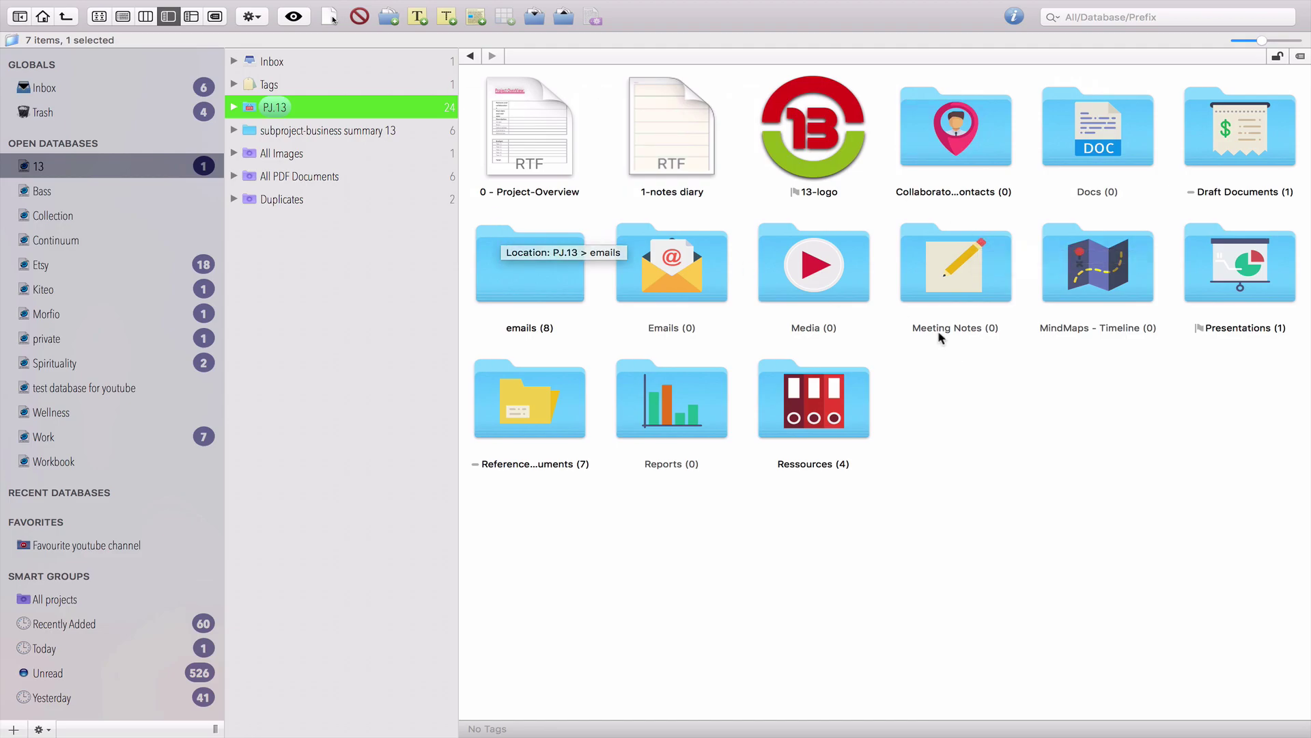
{"action": "left_click", "coordinate": [70, 194]}
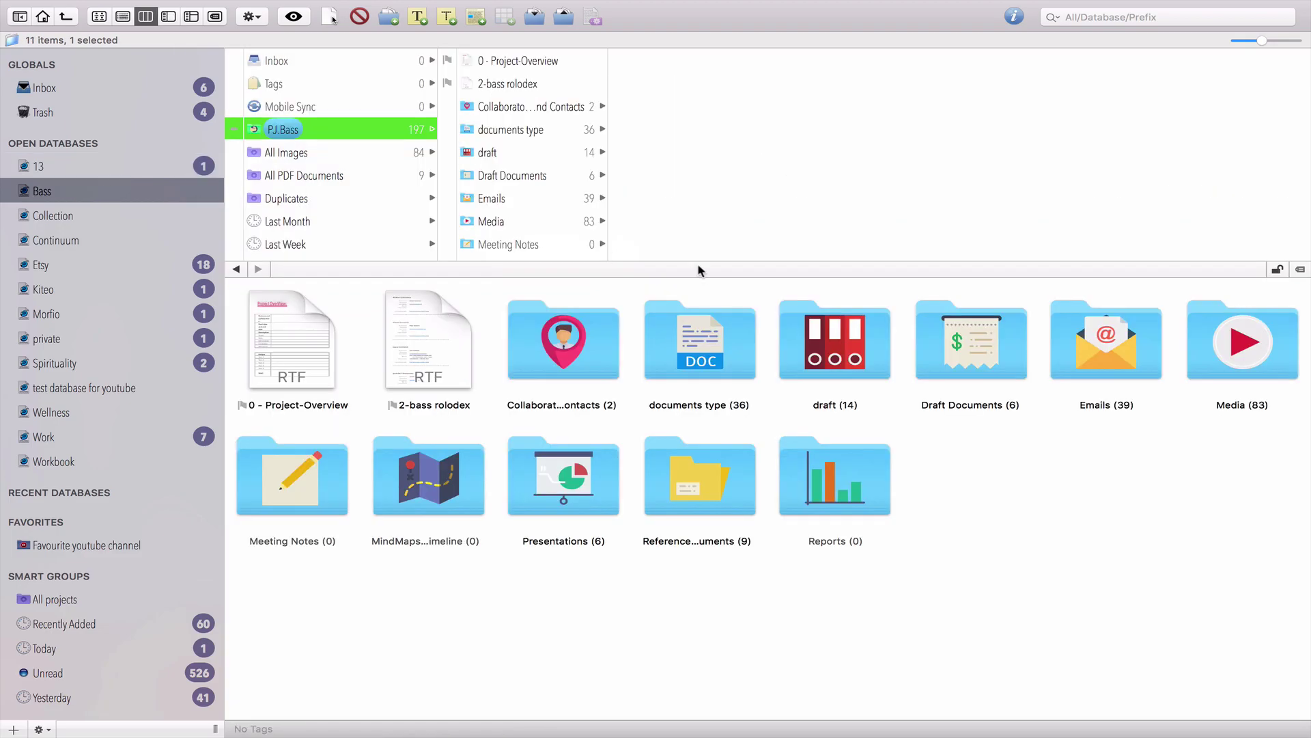
{"action": "left_click", "coordinate": [165, 18]}
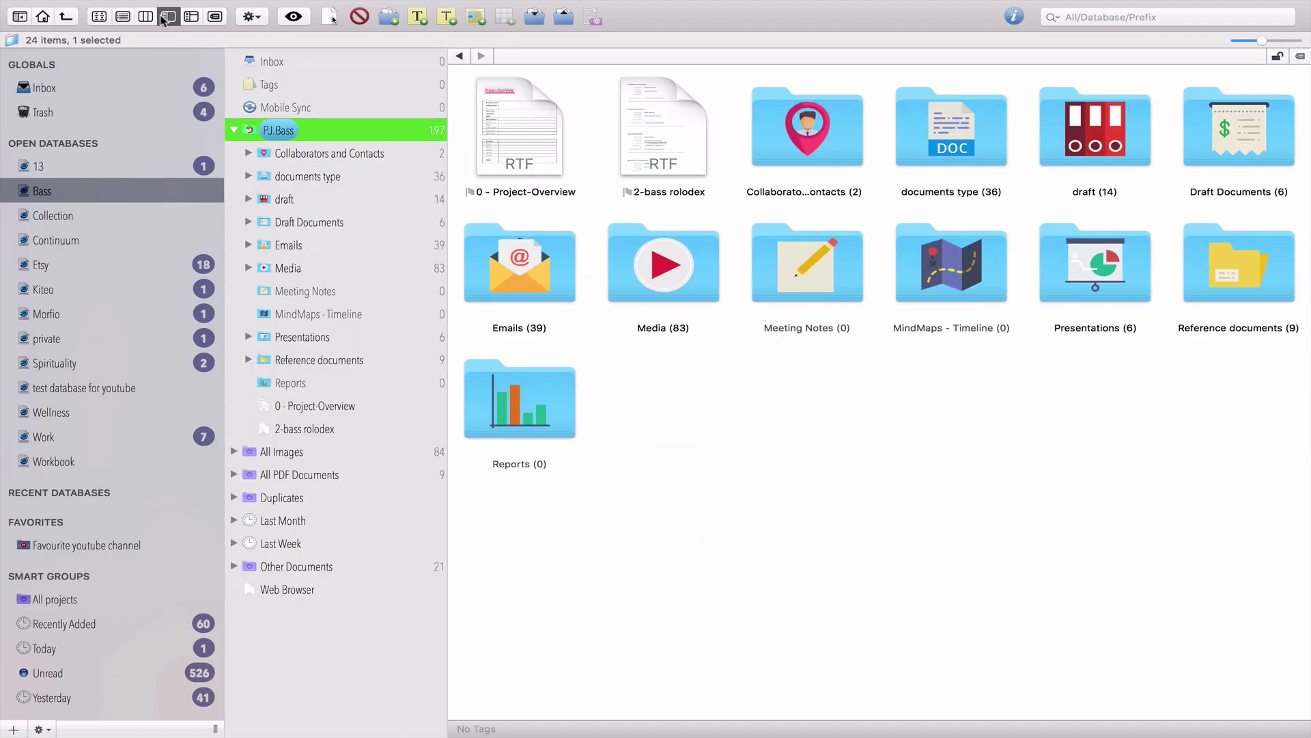
{"action": "left_click", "coordinate": [146, 17]}
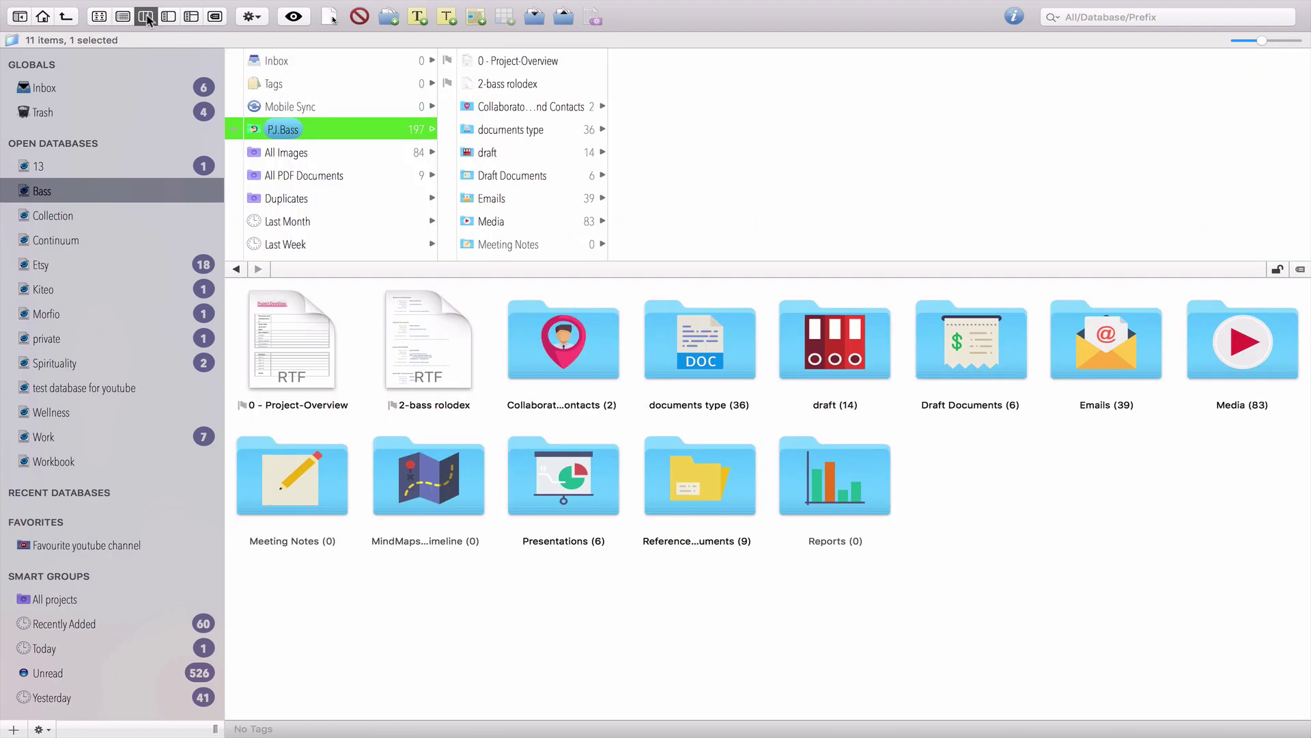
{"action": "left_click", "coordinate": [185, 21]}
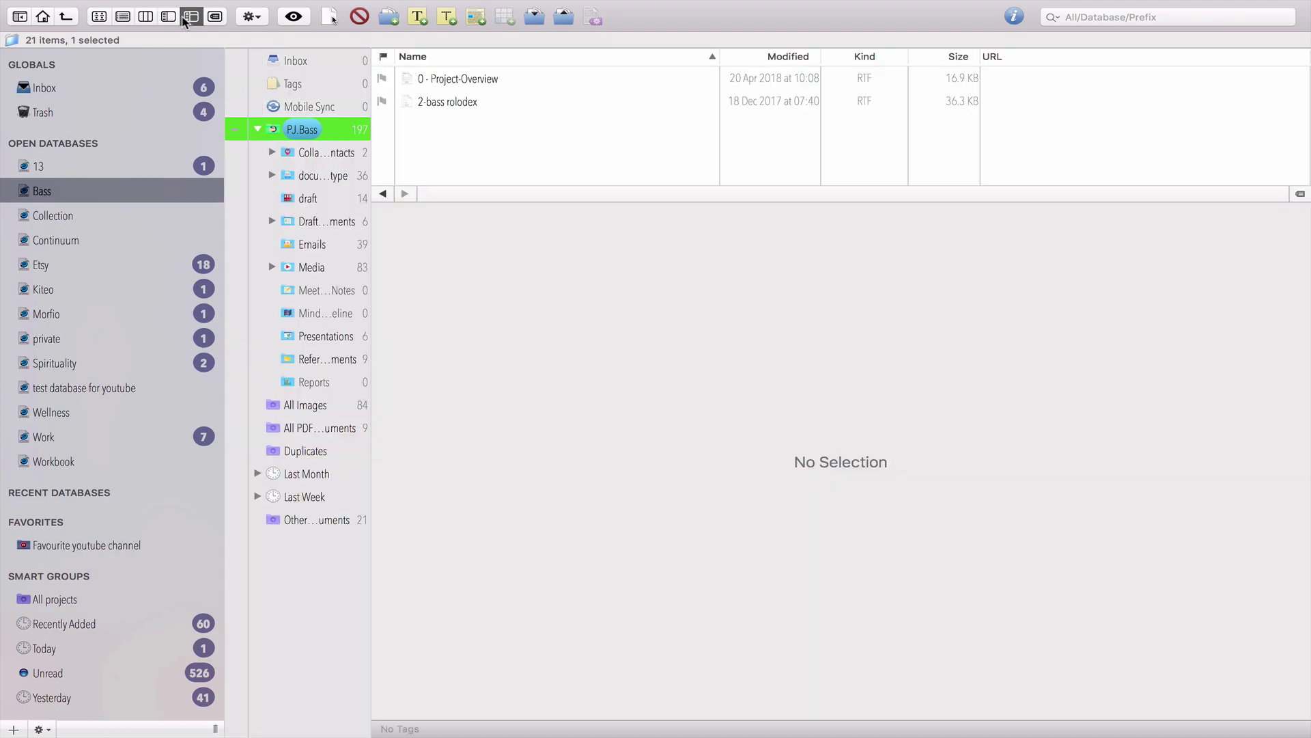
{"action": "left_click", "coordinate": [168, 19]}
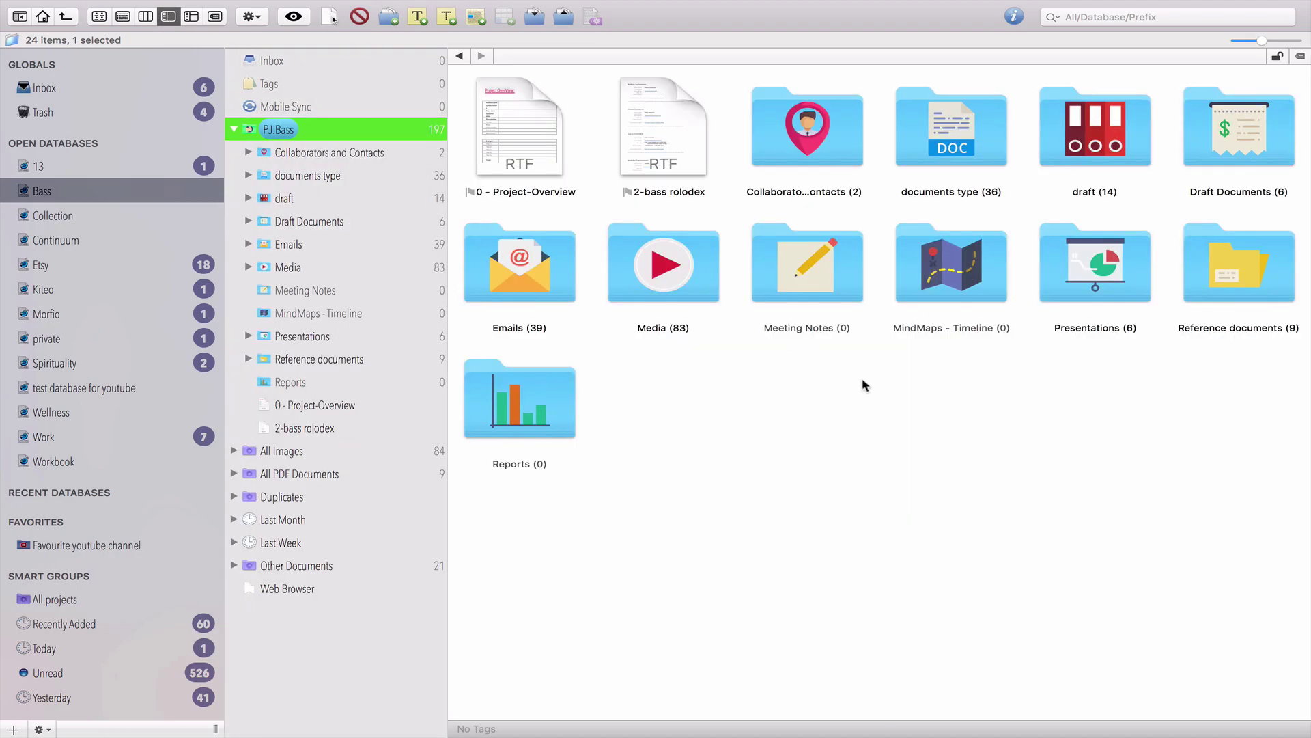
Examine the project groups of the Continuum, Kiteo and Morfio databases, enlarging the folder preview for PJ.morfio.
{"action": "left_click", "coordinate": [71, 243]}
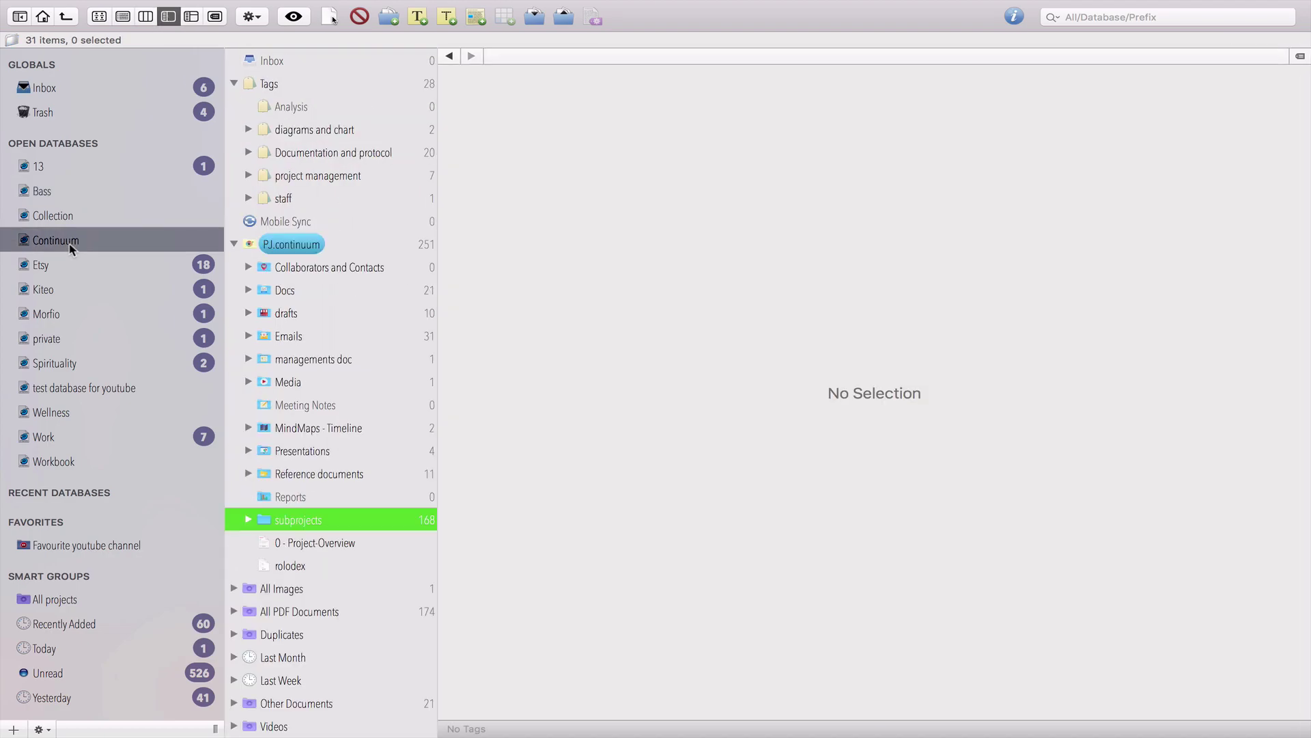
{"action": "left_click", "coordinate": [304, 246]}
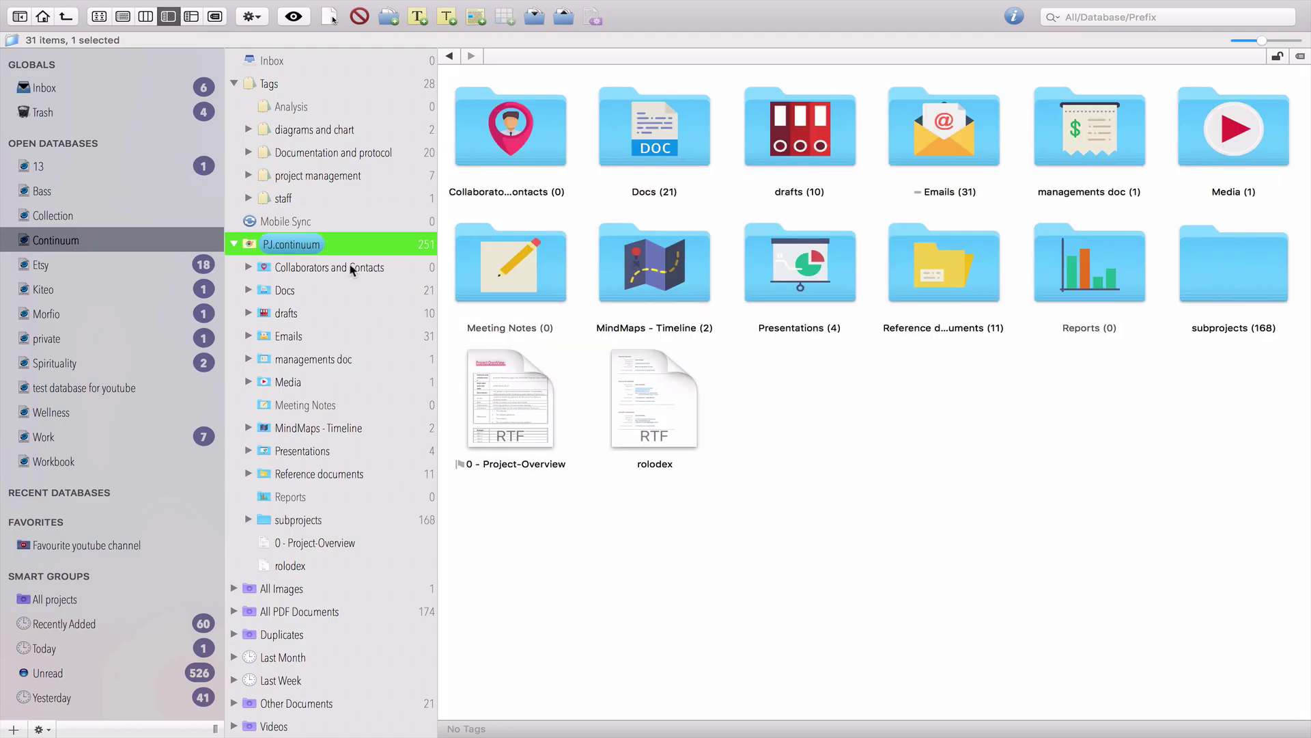
{"action": "left_click", "coordinate": [48, 293]}
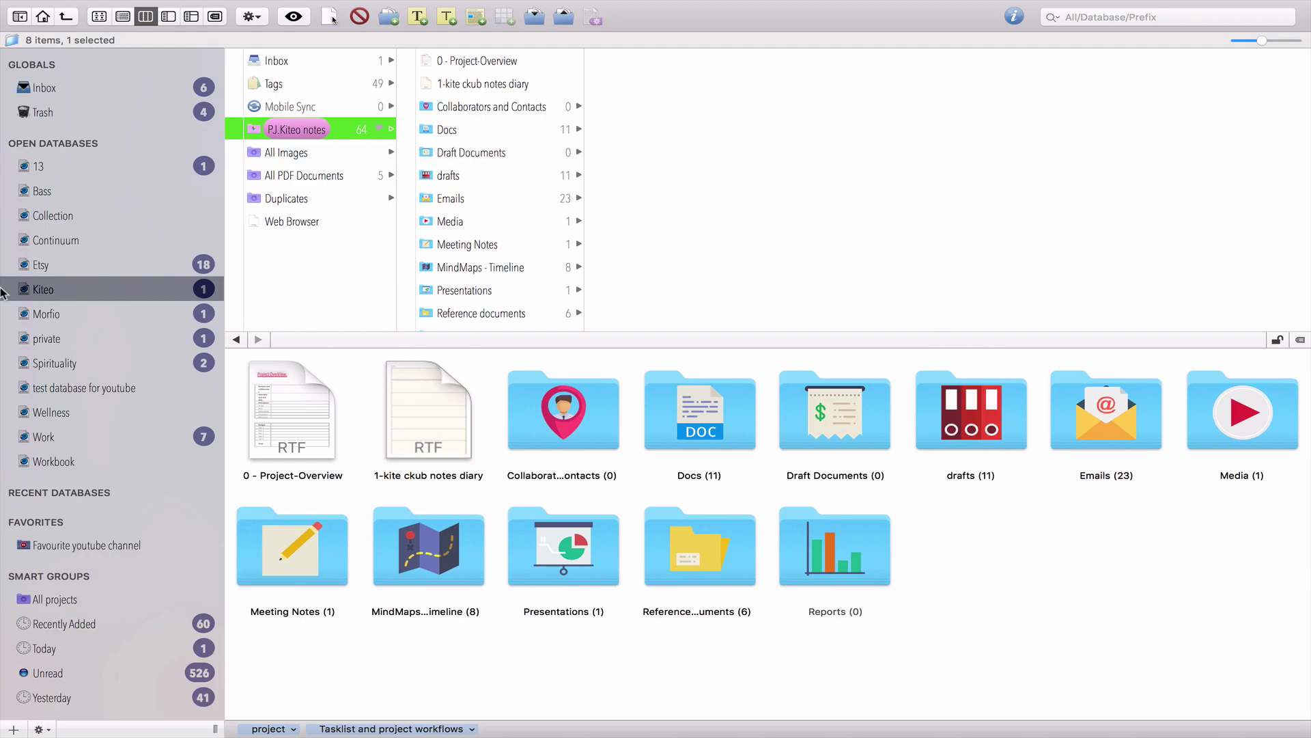
{"action": "left_click", "coordinate": [71, 315]}
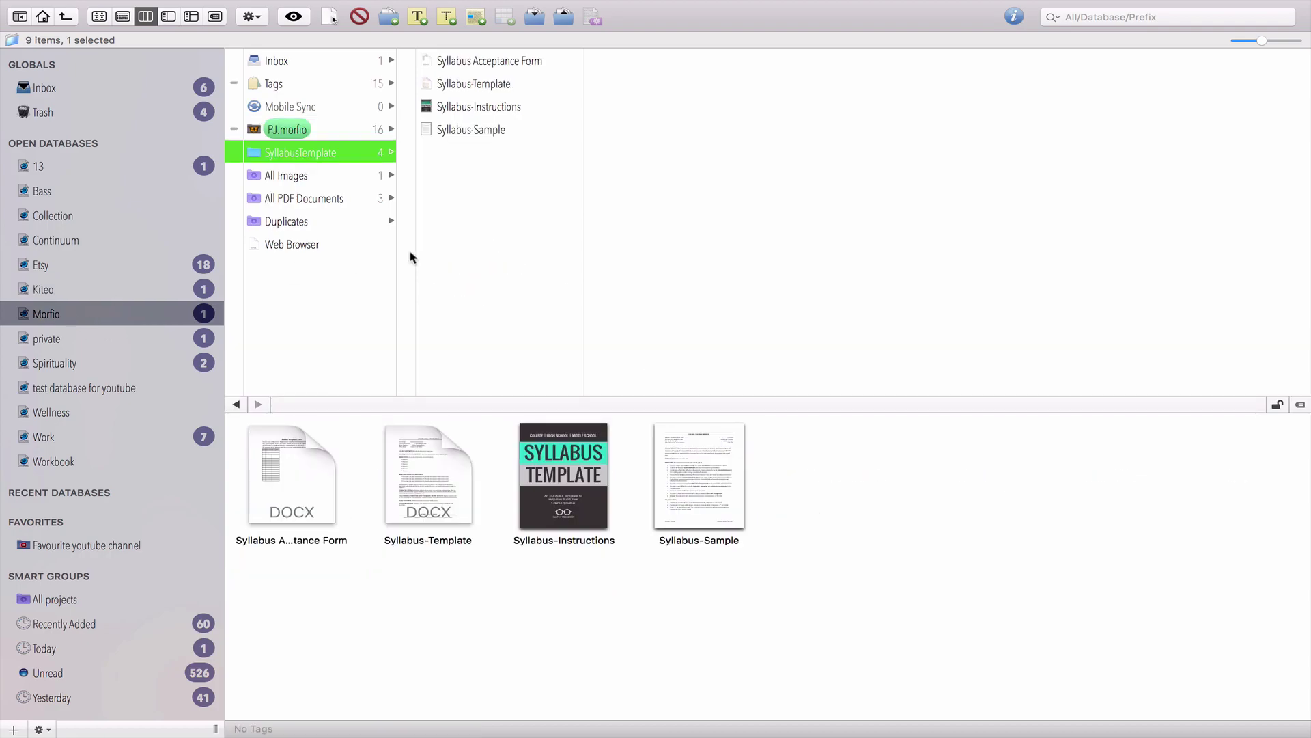
{"action": "left_click", "coordinate": [292, 130]}
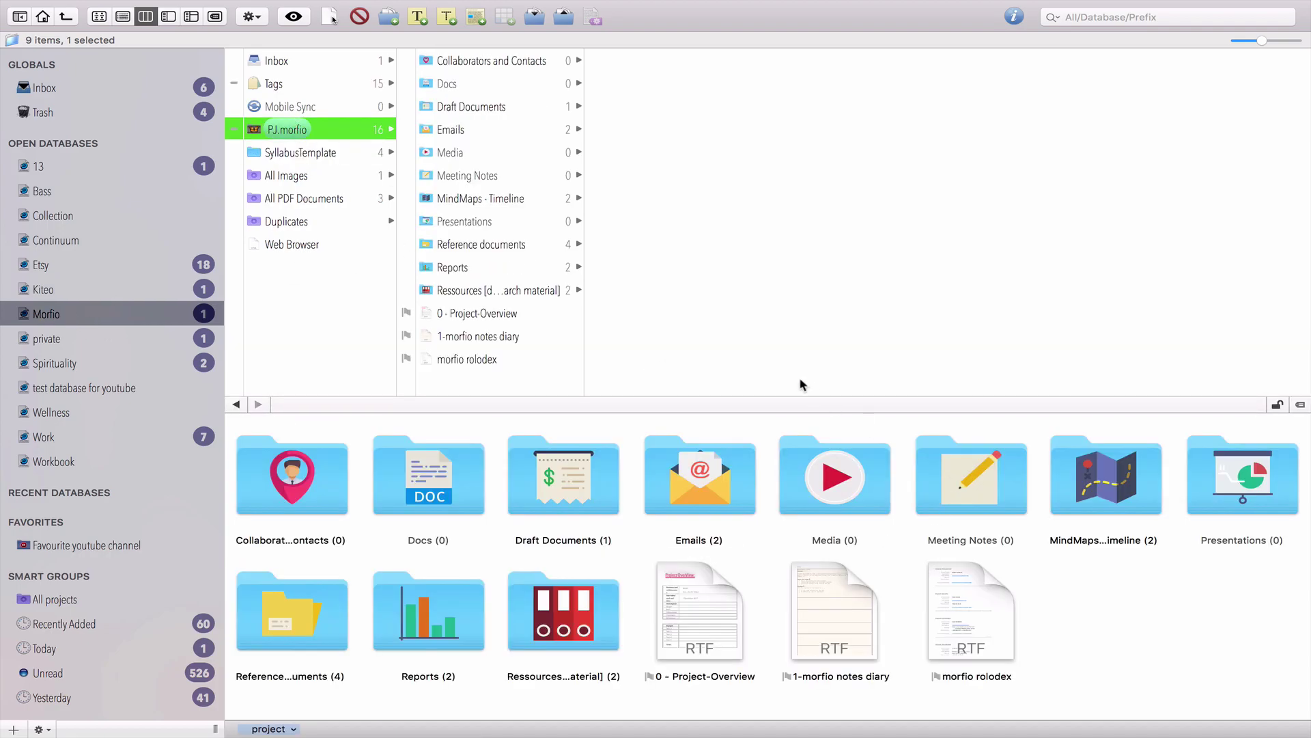
{"action": "left_click_drag", "start_coordinate": [736, 403], "coordinate": [691, 244]}
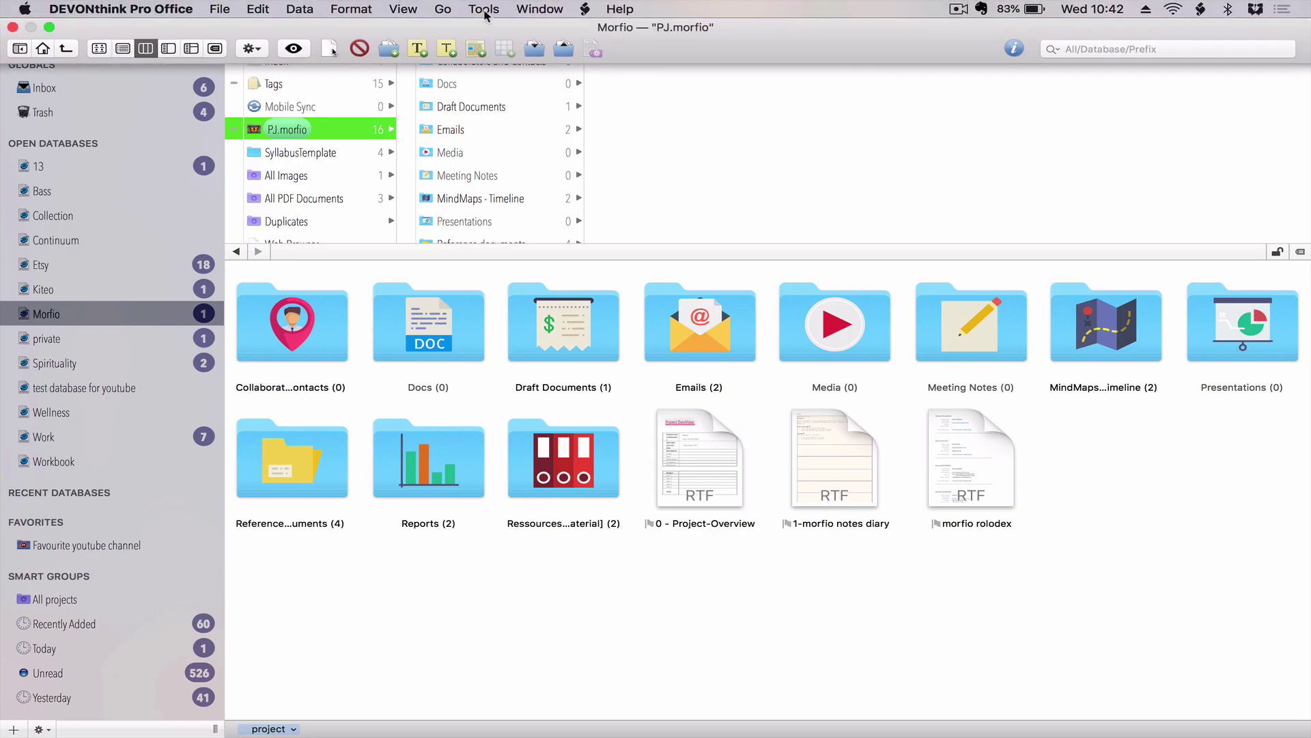
Check the save options for exporting the PJ.morfio group as a template, without saving it.
{"action": "mouse_move", "coordinate": [360, 6]}
{"action": "left_click", "coordinate": [215, 8]}
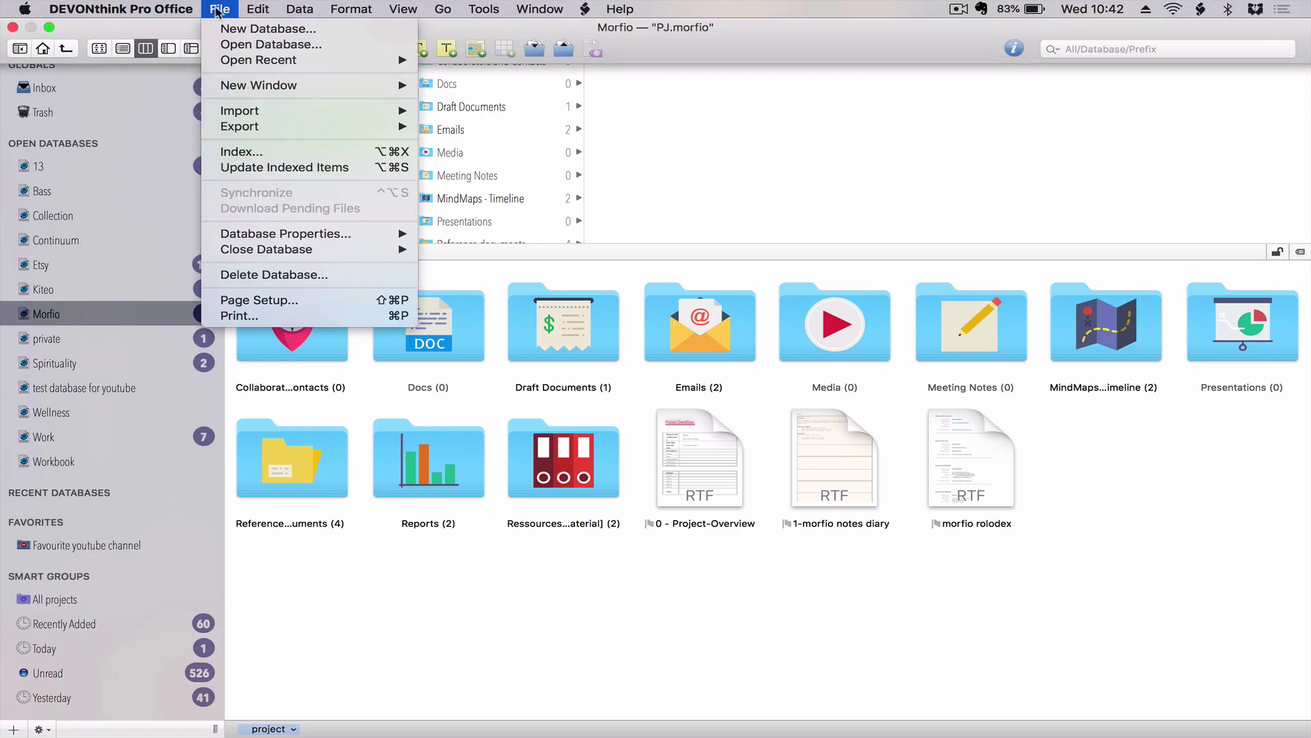
{"action": "mouse_move", "coordinate": [344, 132]}
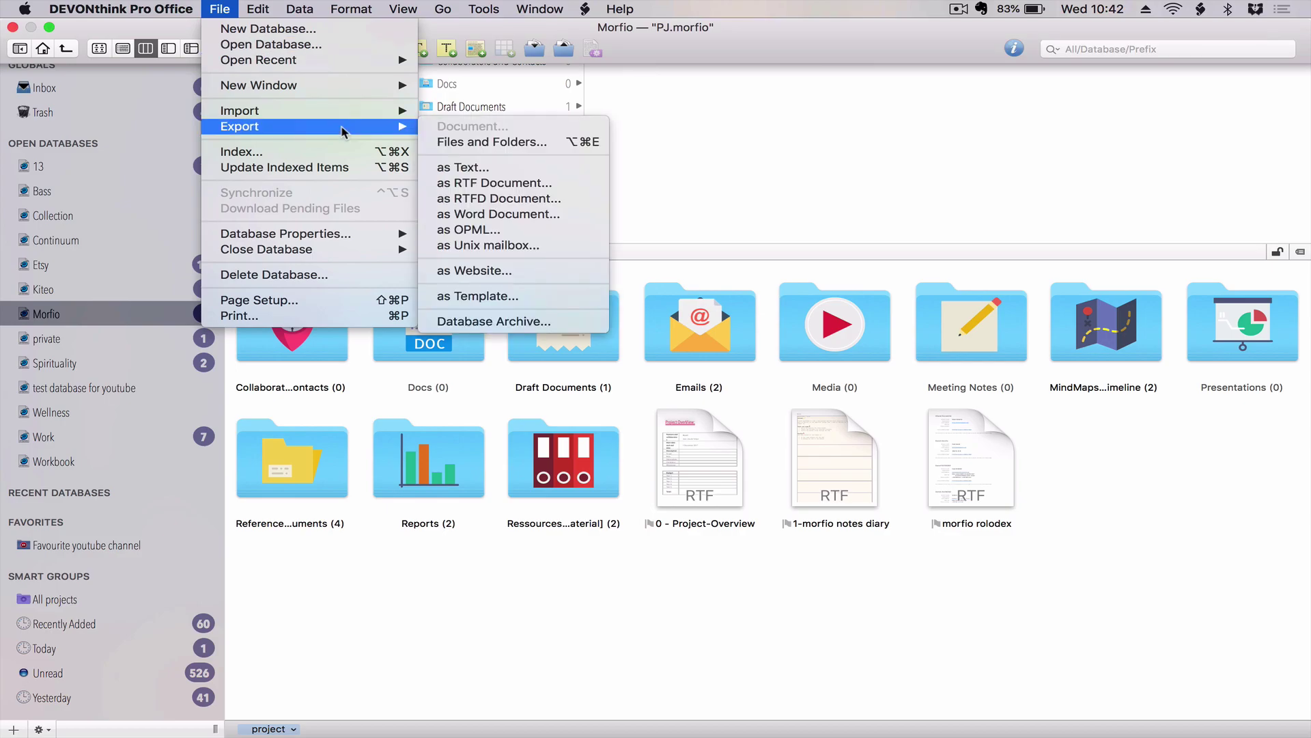
{"action": "left_click", "coordinate": [537, 301]}
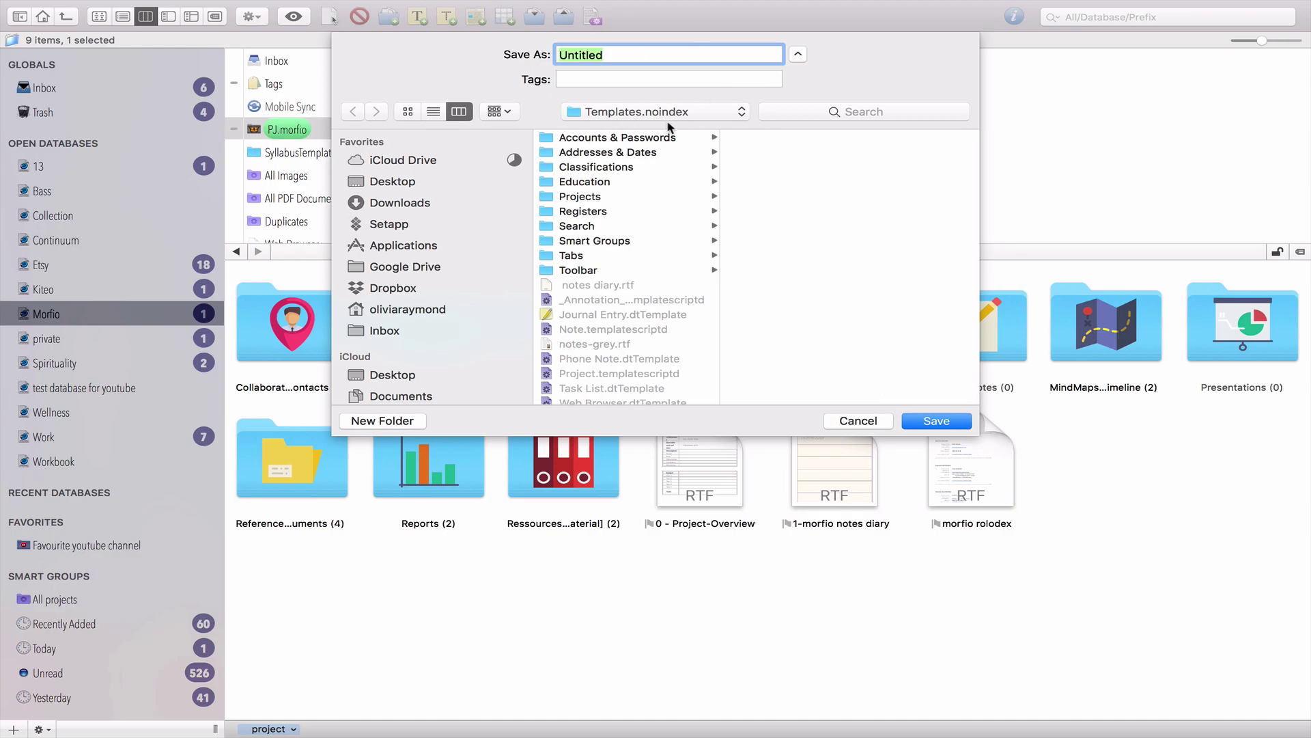
{"action": "left_click", "coordinate": [870, 420]}
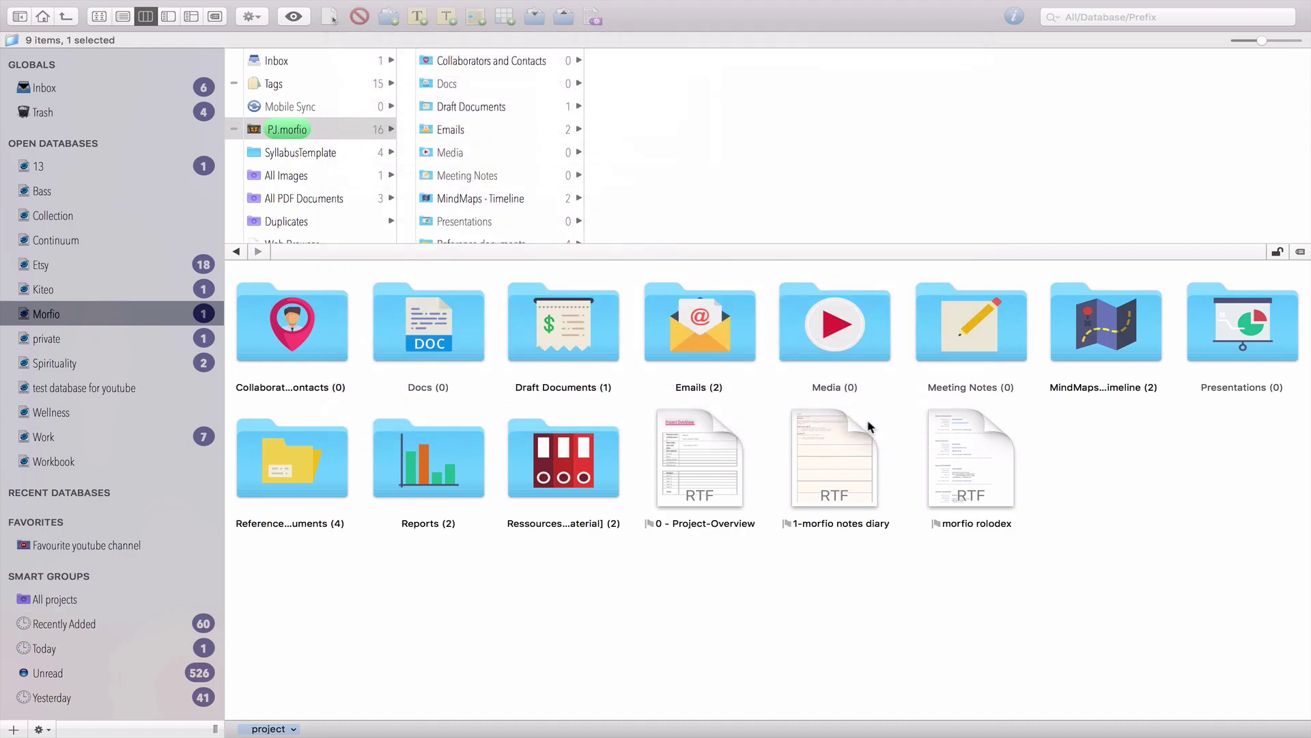
Open the DEVONthink templates folder and look through the files in Templates.noindex.
{"action": "mouse_move", "coordinate": [443, 6]}
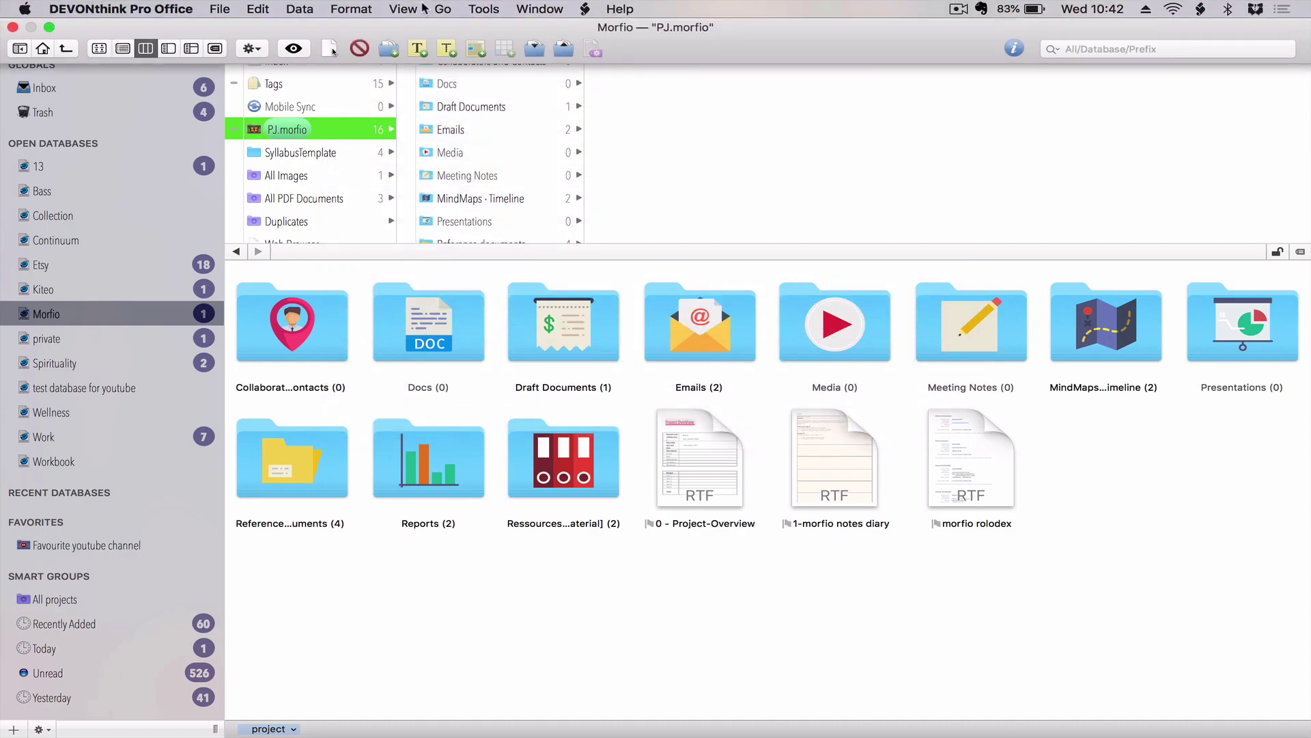
{"action": "left_click", "coordinate": [438, 7]}
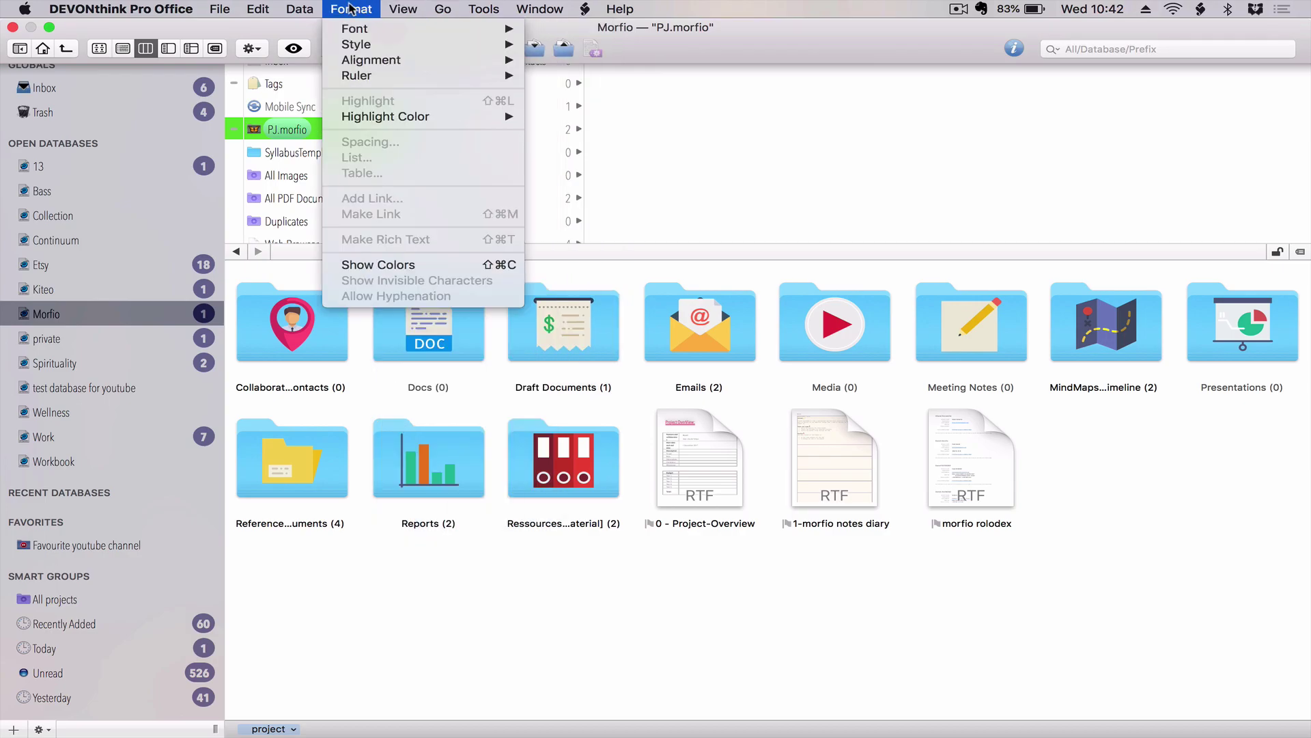
{"action": "mouse_move", "coordinate": [297, 7]}
{"action": "mouse_move", "coordinate": [308, 46]}
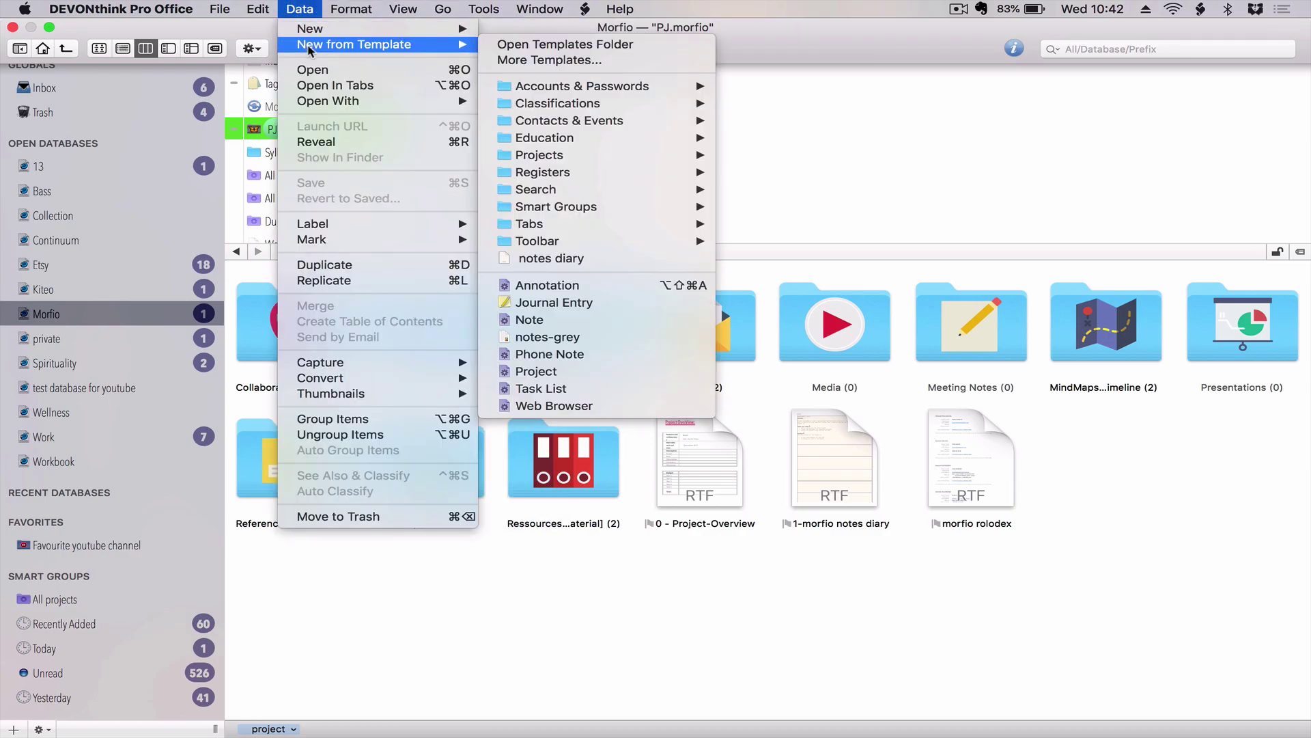
{"action": "left_click", "coordinate": [571, 45]}
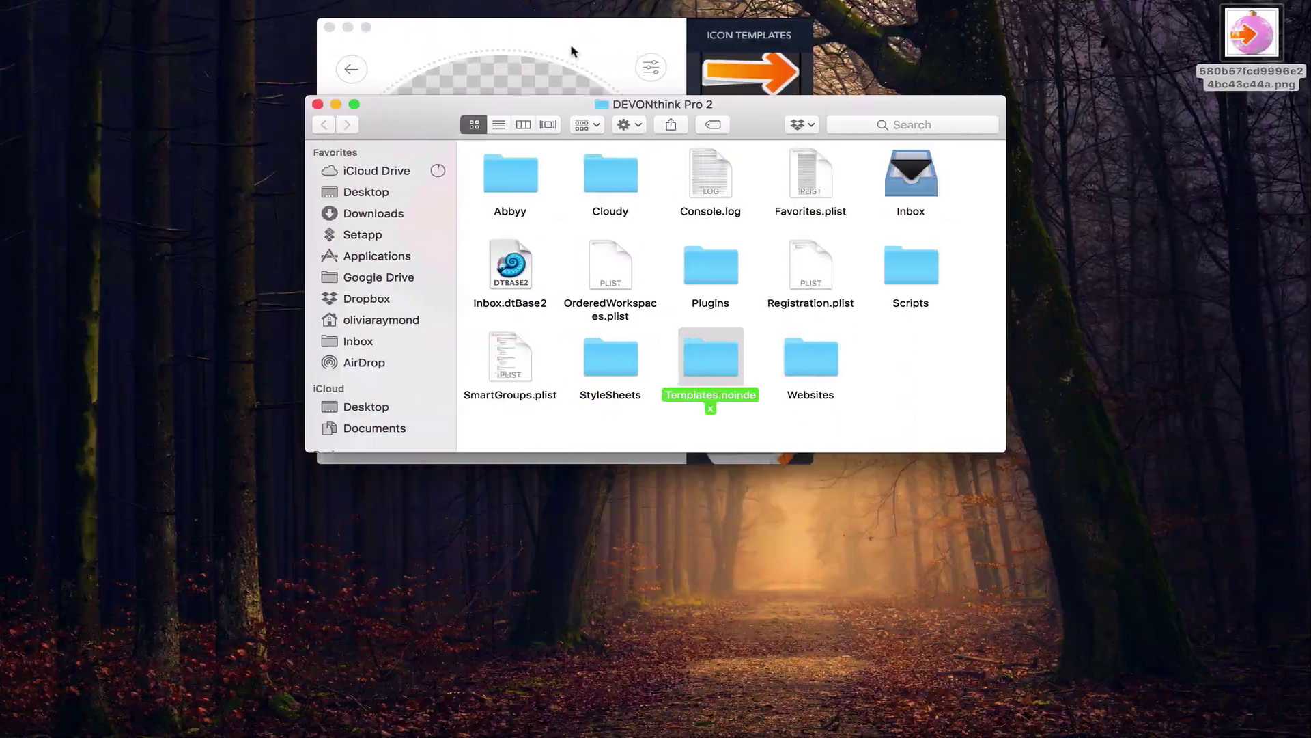
{"action": "double_click", "coordinate": [703, 367]}
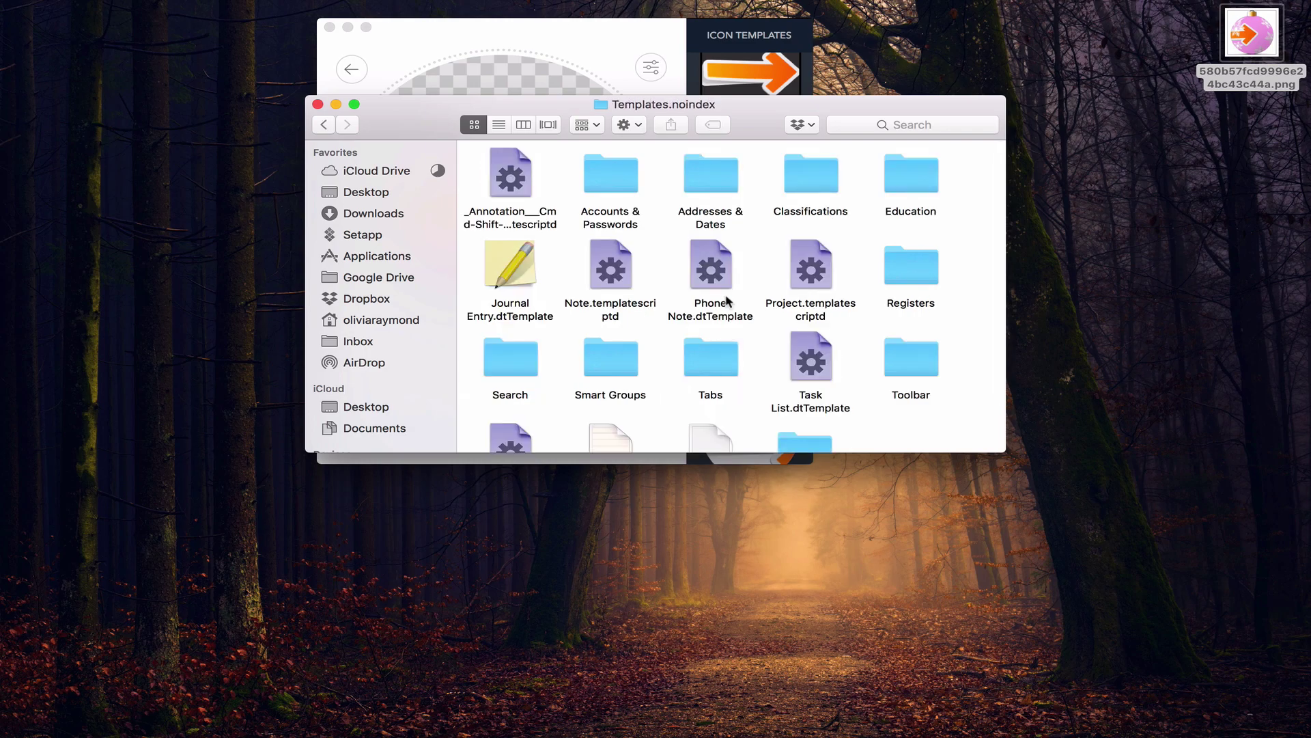
{"action": "scroll", "coordinate": [728, 301], "scroll_direction": "down", "scroll_amount": 3}
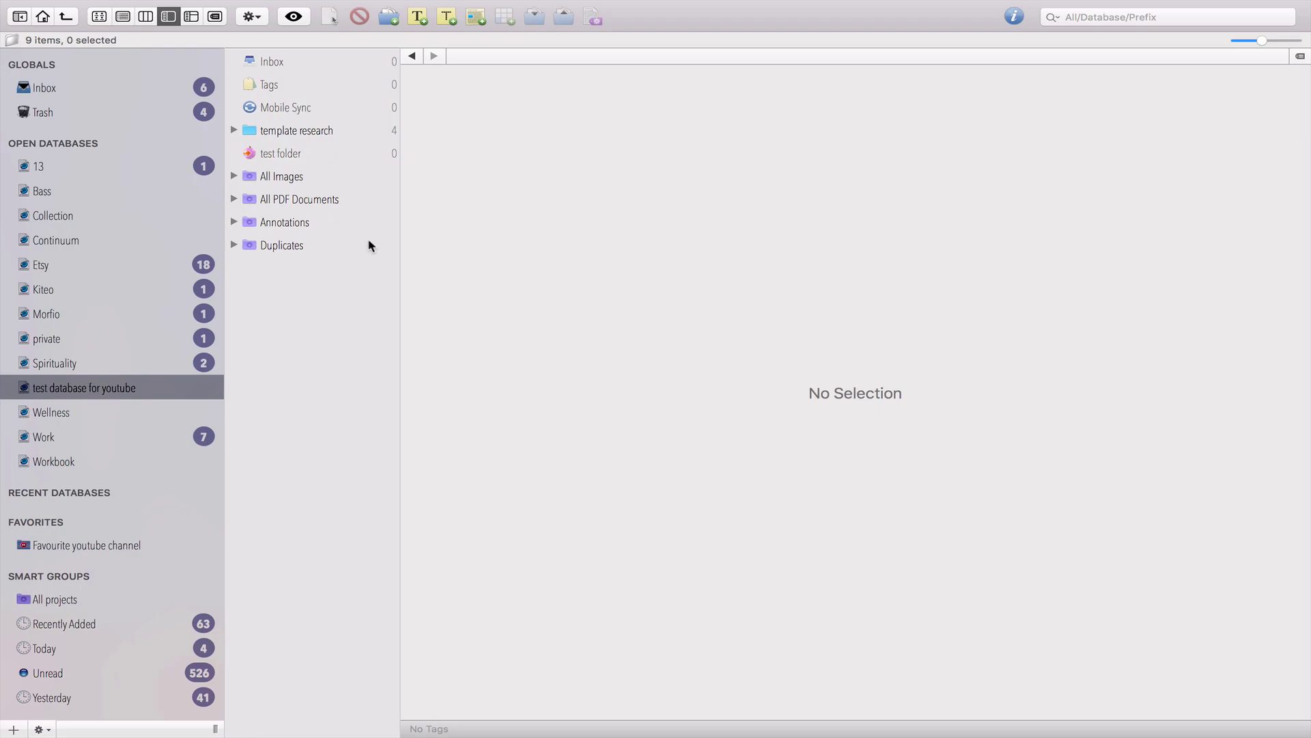
{"action": "mouse_move", "coordinate": [399, 5]}
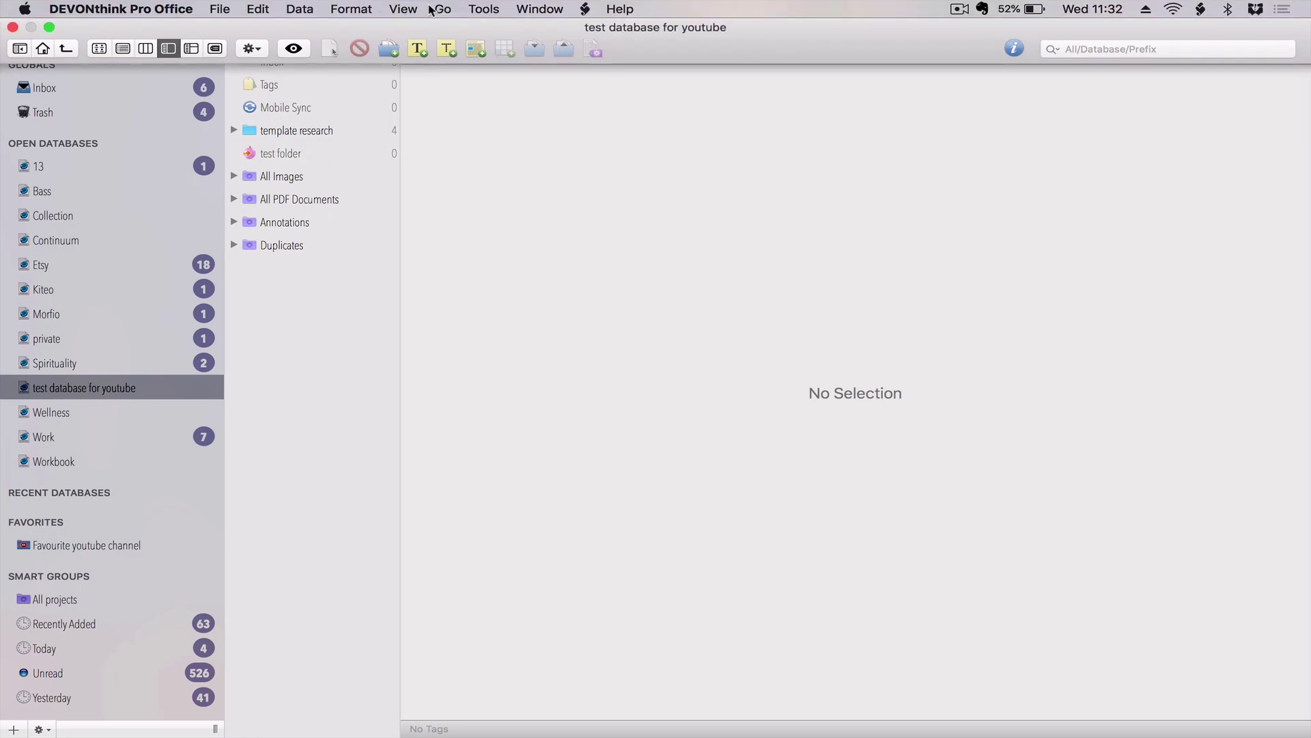
Create a new group in the test database for youtube from the projects basic template, keeping its default name.
{"action": "left_click", "coordinate": [300, 11]}
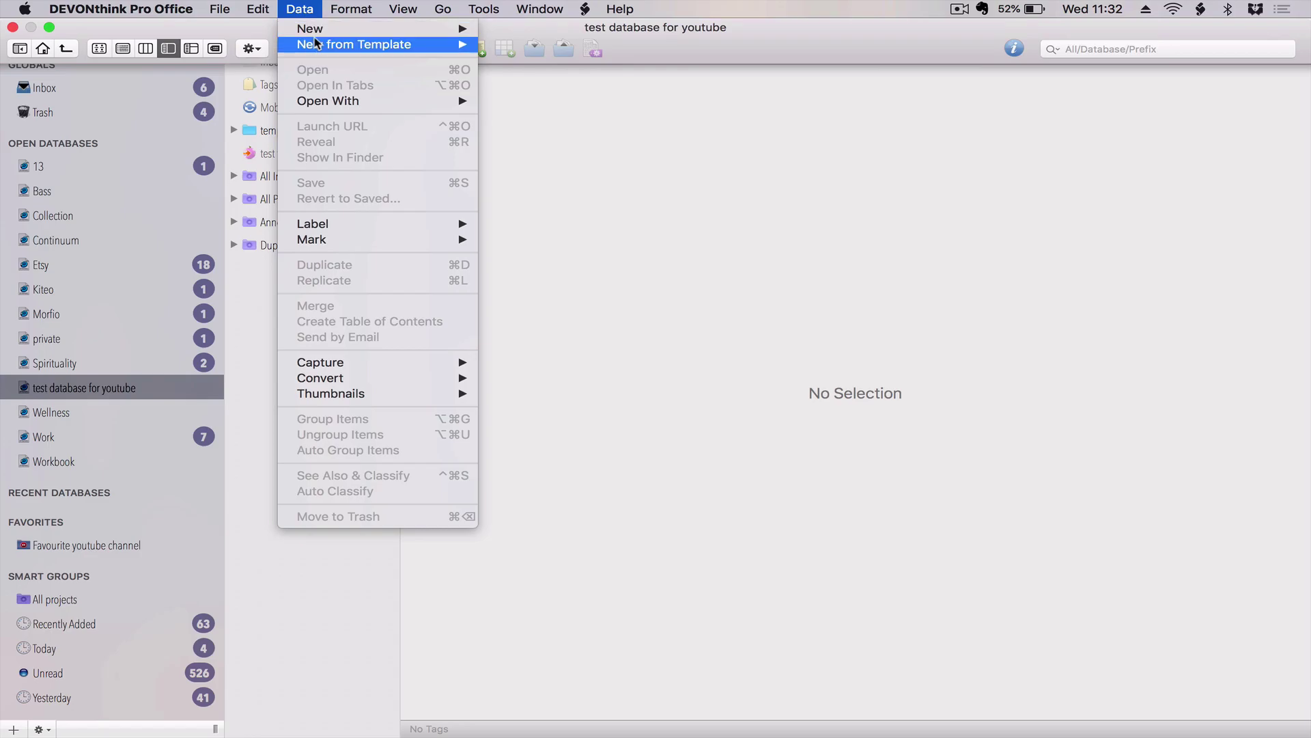
{"action": "mouse_move", "coordinate": [410, 45]}
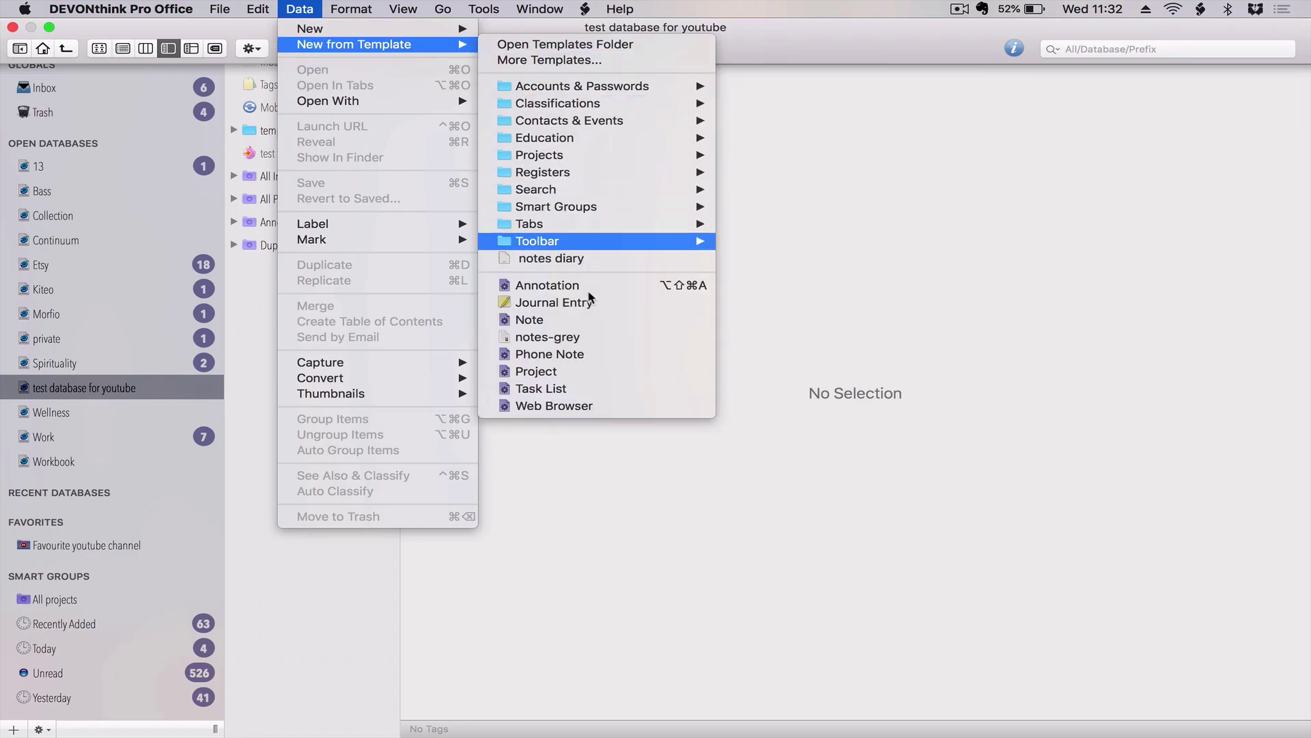
{"action": "mouse_move", "coordinate": [550, 125]}
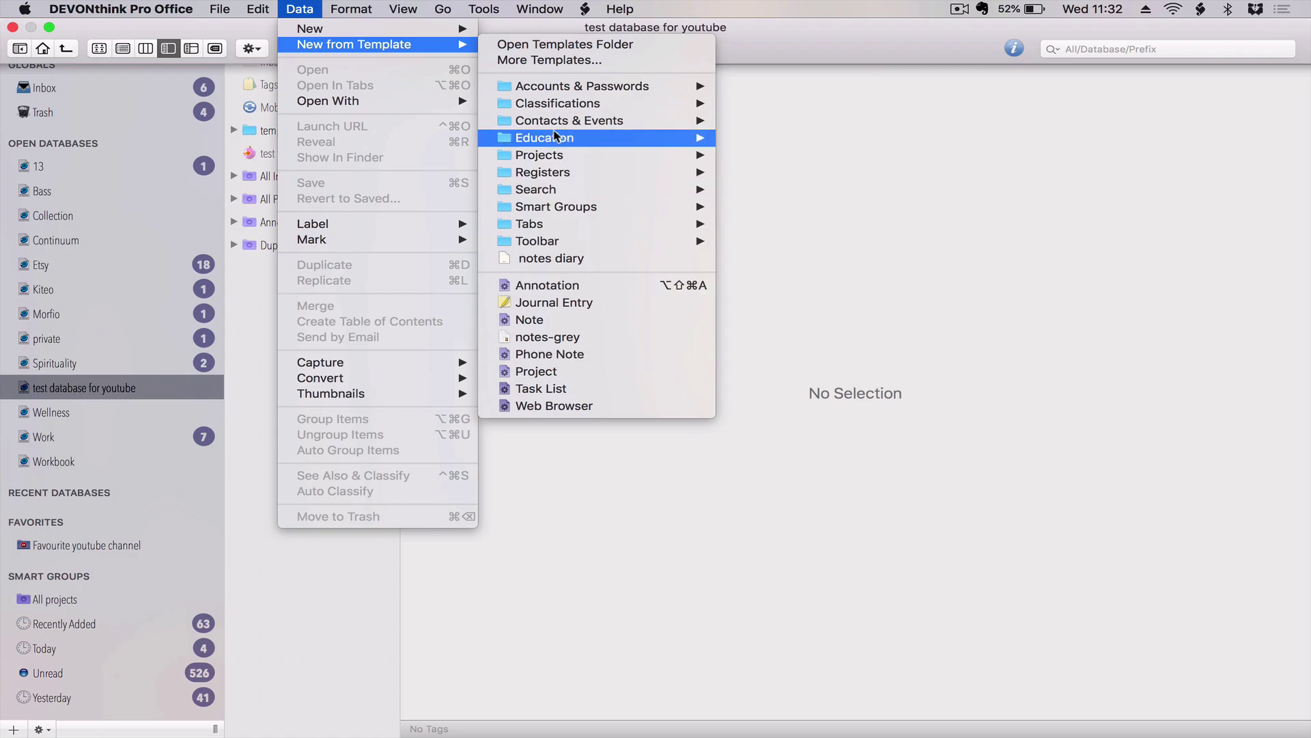
{"action": "mouse_move", "coordinate": [564, 179]}
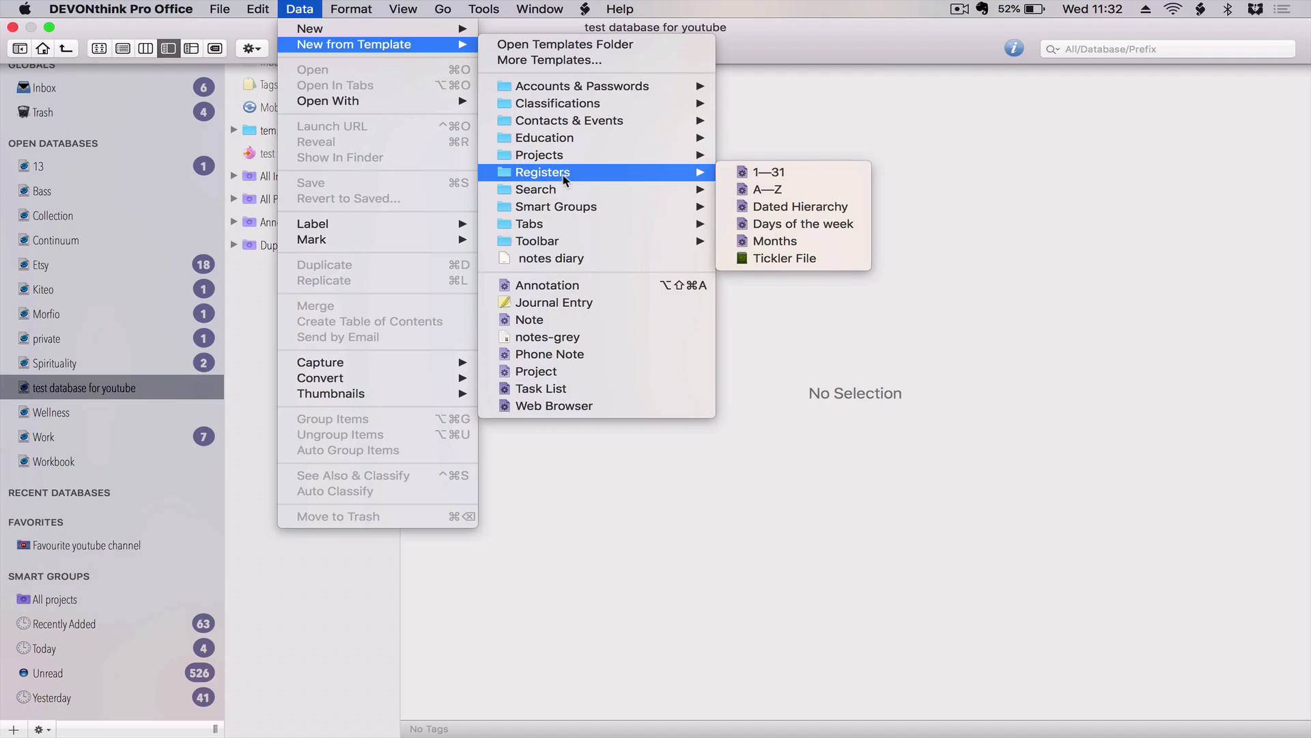
{"action": "mouse_move", "coordinate": [585, 158]}
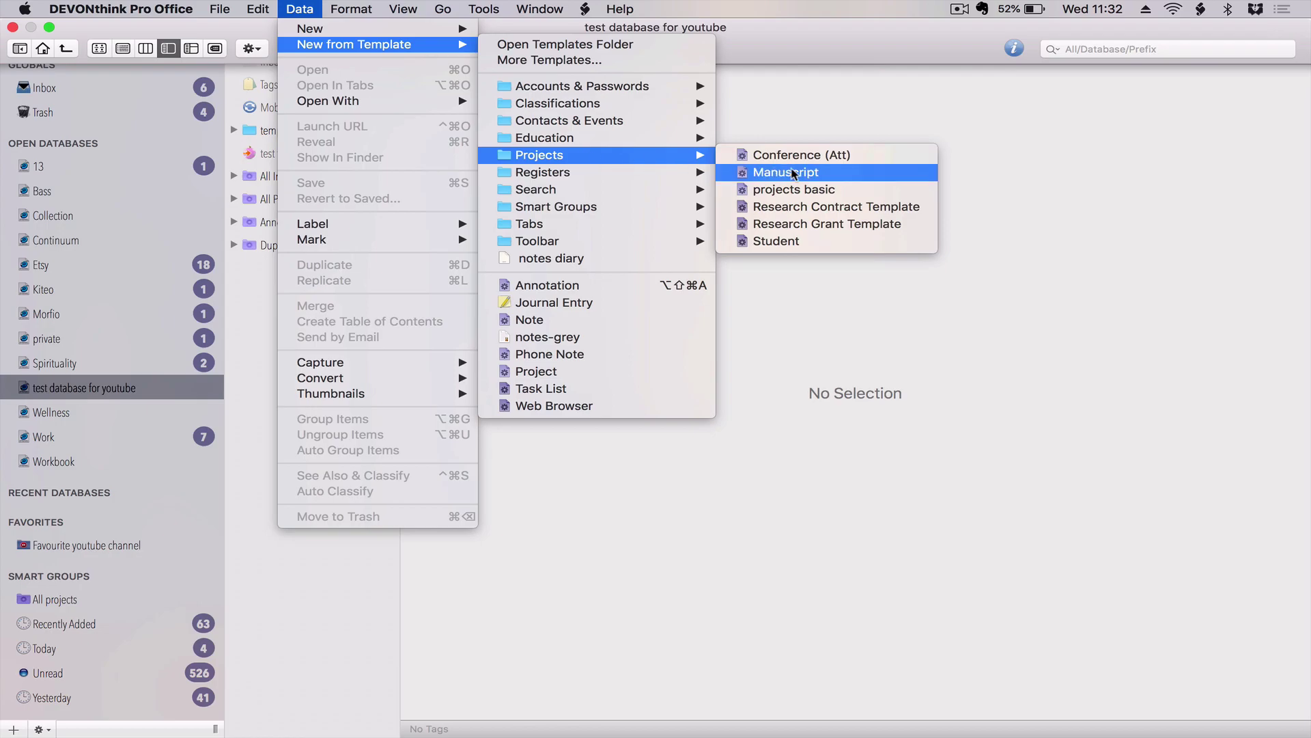
{"action": "left_click", "coordinate": [825, 191]}
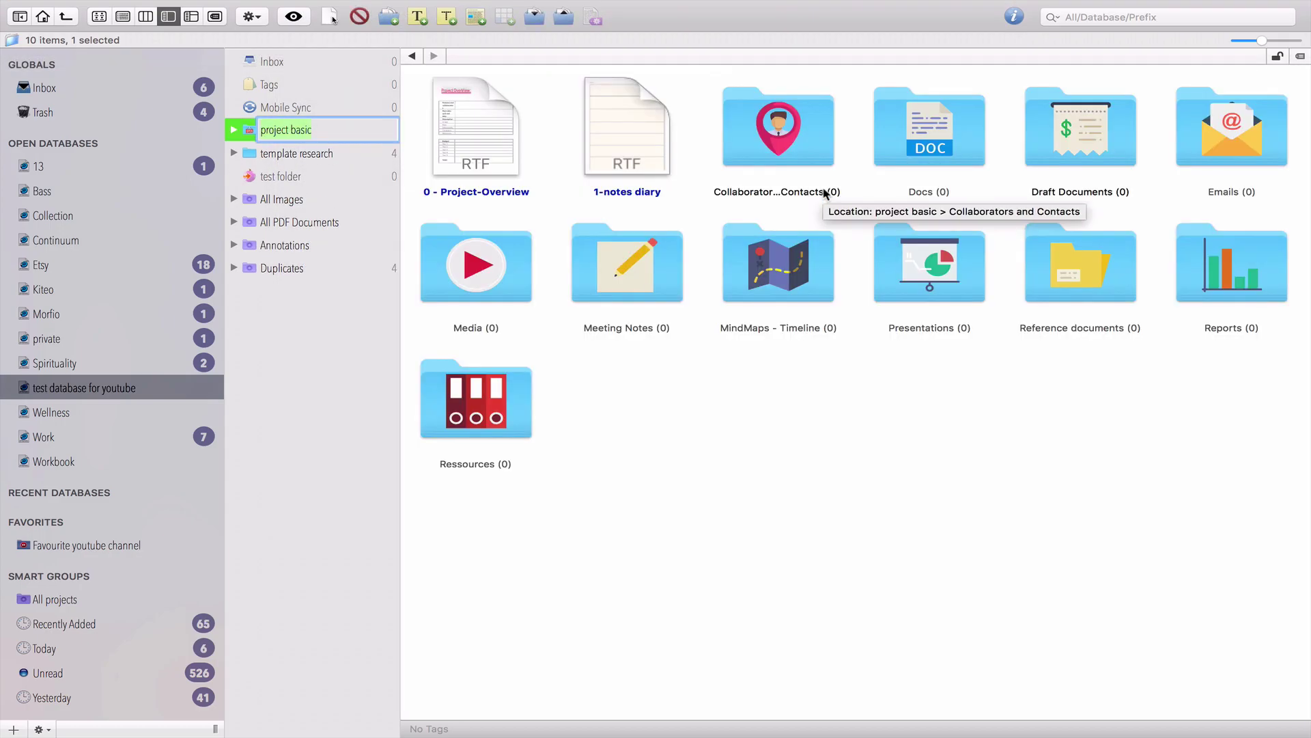
{"action": "left_click", "coordinate": [1021, 607]}
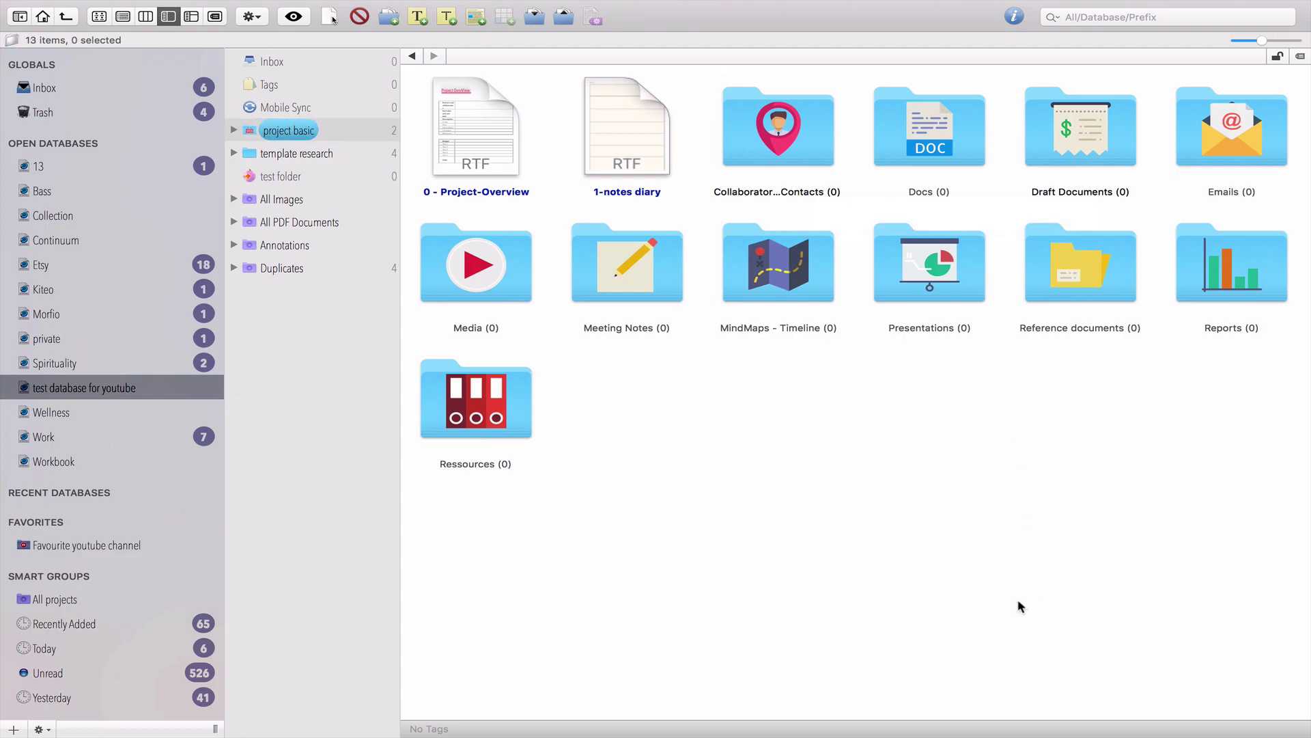